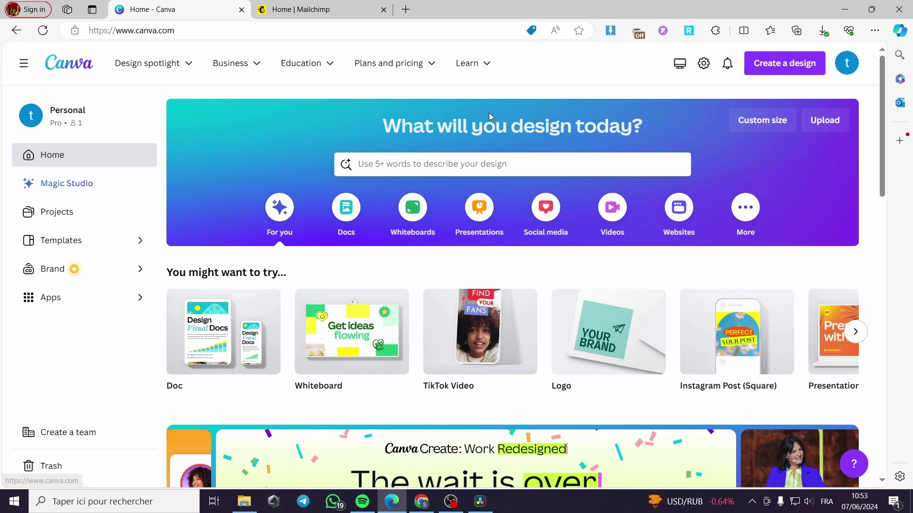
- Search Canva's home page for 'newsletter' templates
left_click(285, 8)
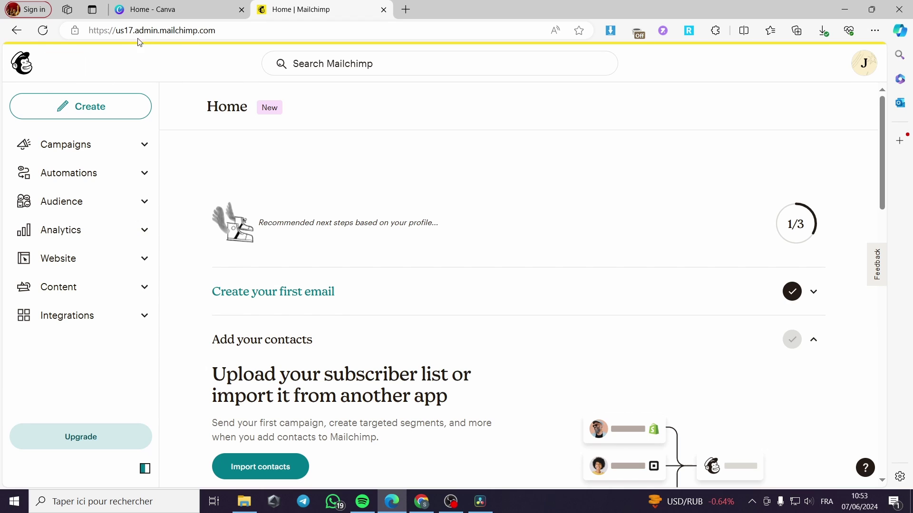
left_click(185, 13)
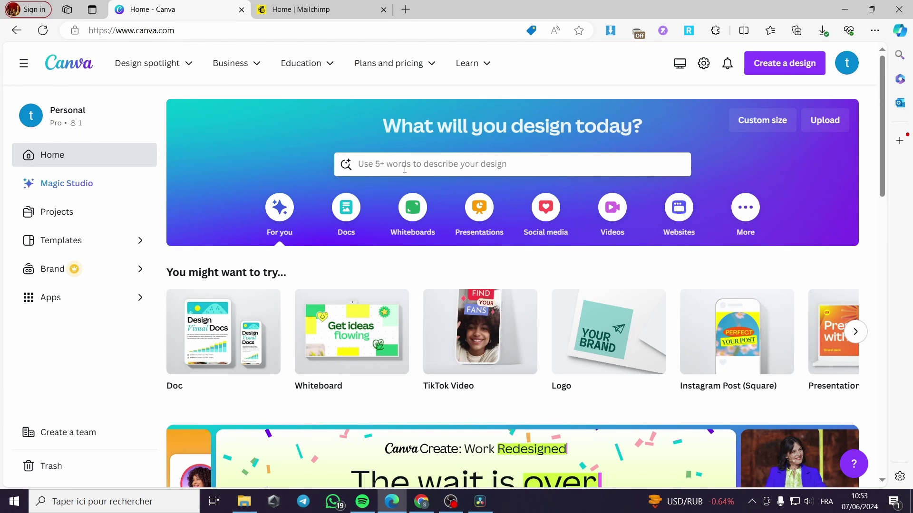
left_click(440, 167)
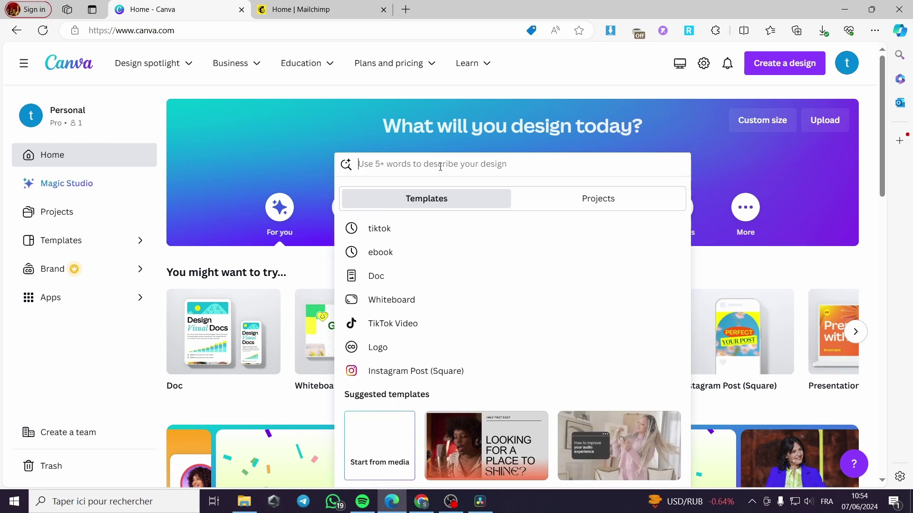
type("news")
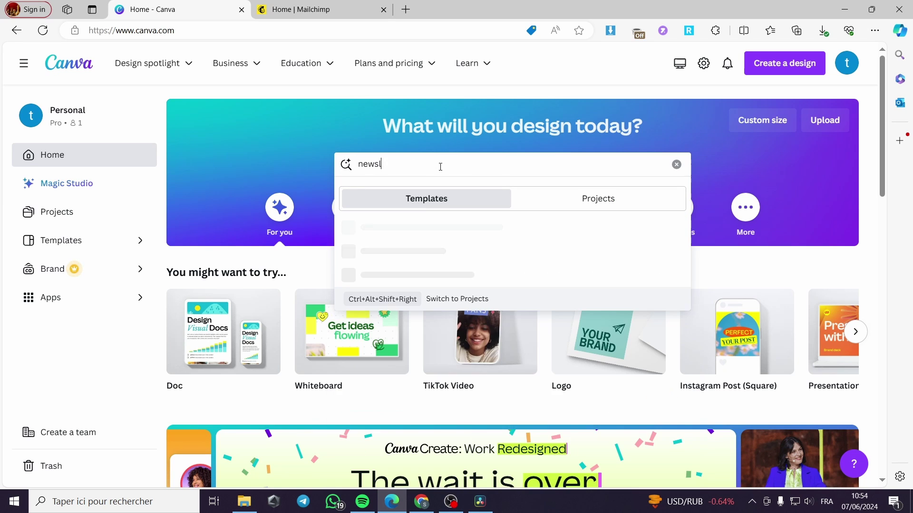
type("letter")
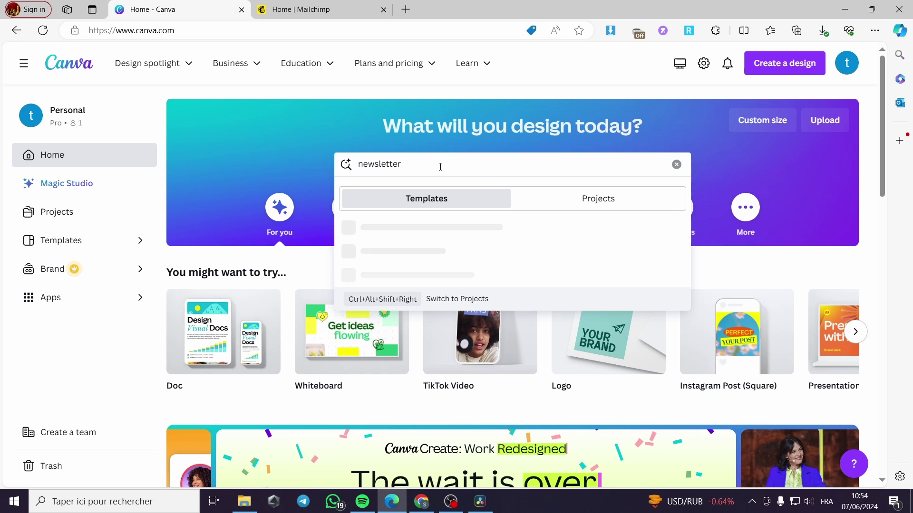
key("Return")
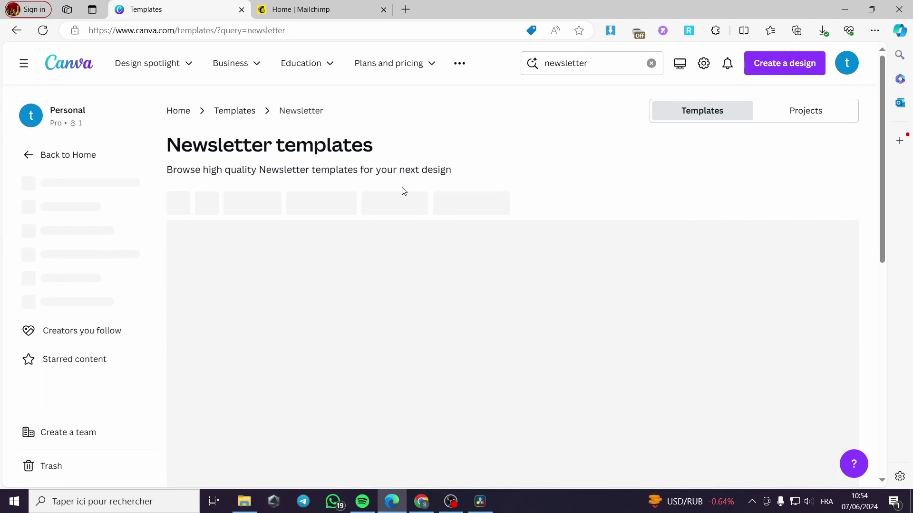
- Scroll through the newsletter template results to compare designs
scroll(682, 231, "down", 10)
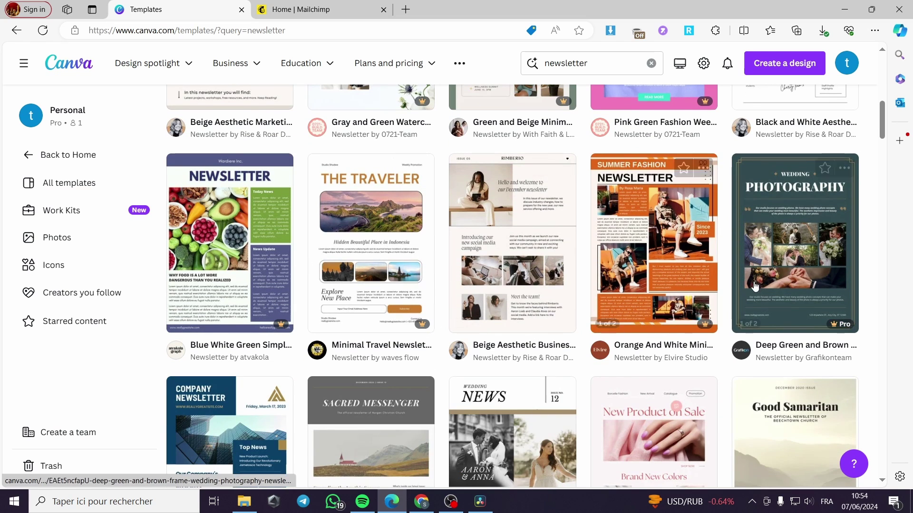
scroll(410, 304, "up", 6)
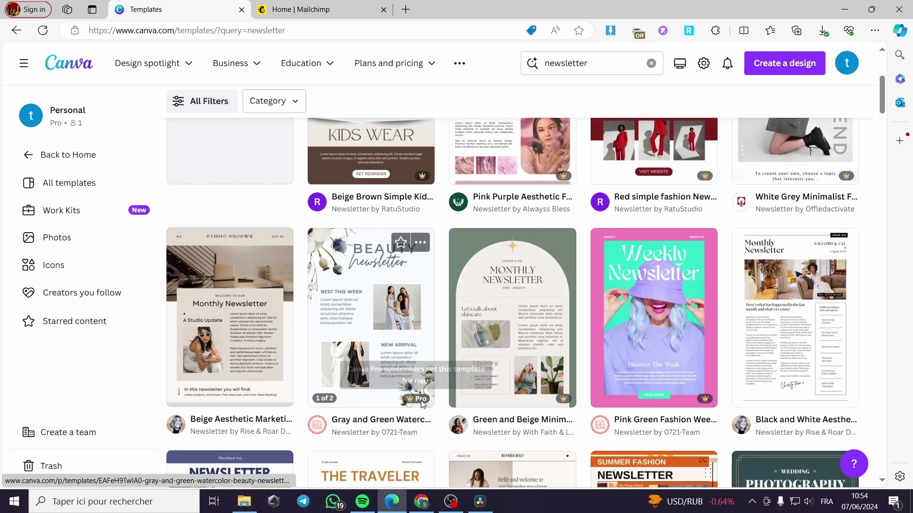
scroll(780, 348, "up", 4)
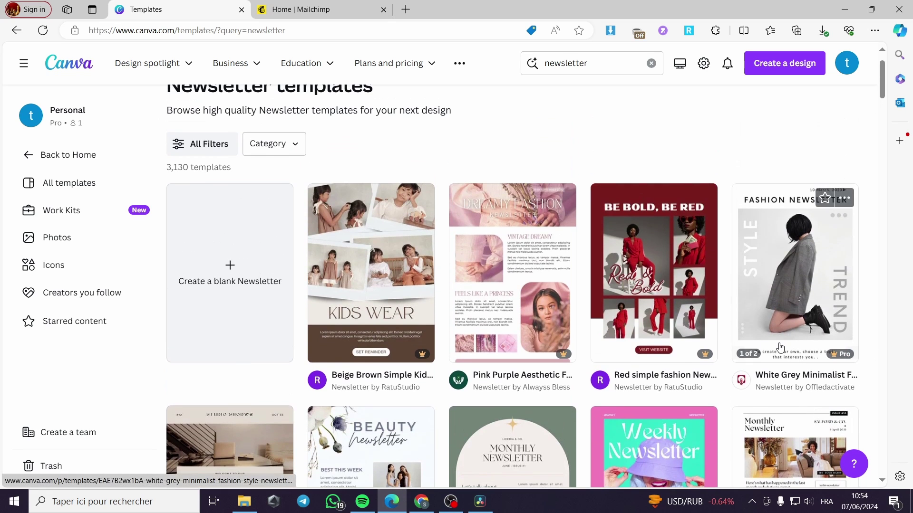
scroll(861, 339, "down", 3)
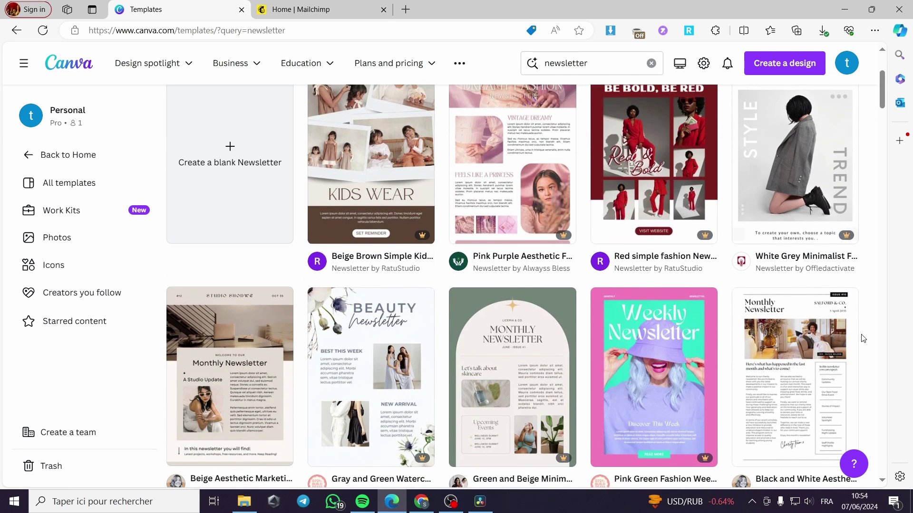
scroll(861, 339, "down", 3)
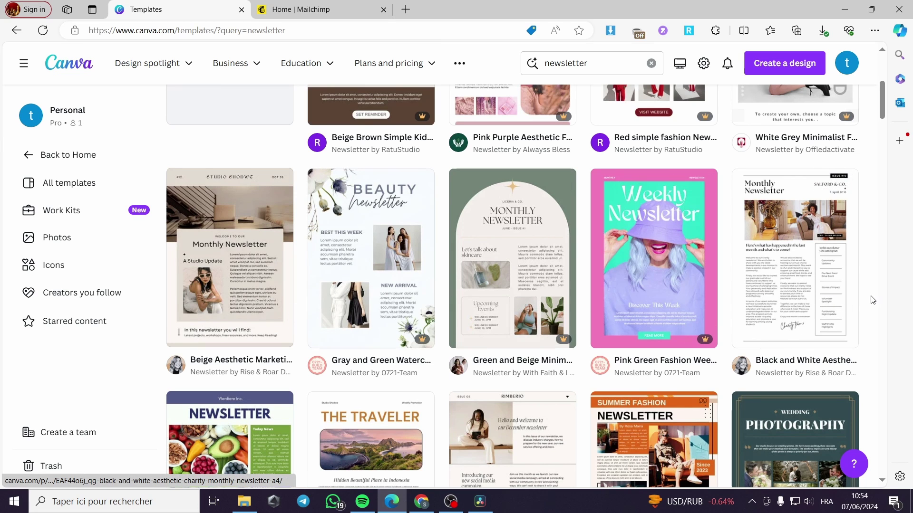
scroll(873, 300, "up", 8)
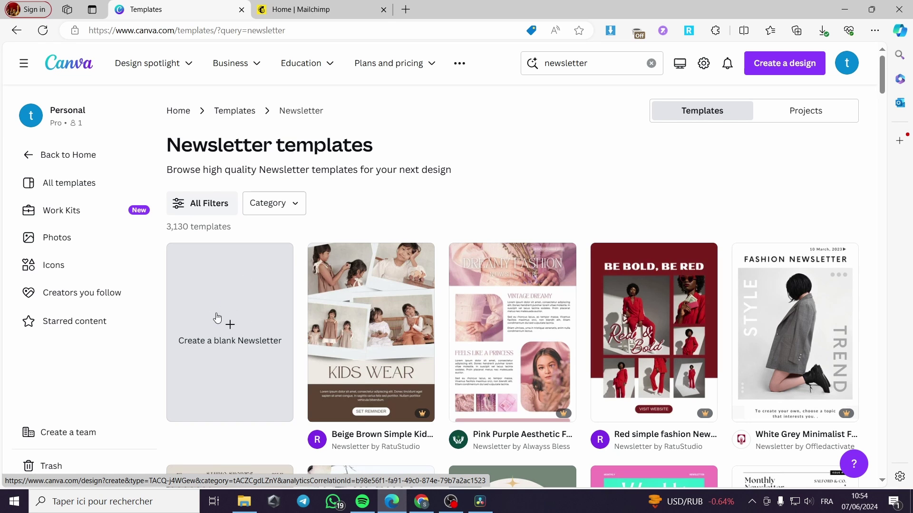
scroll(217, 317, "down", 5)
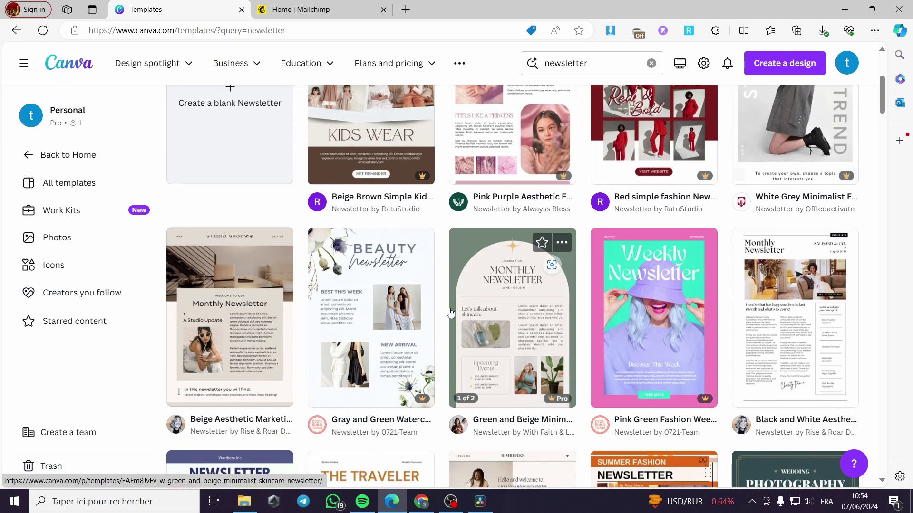
scroll(448, 311, "down", 1)
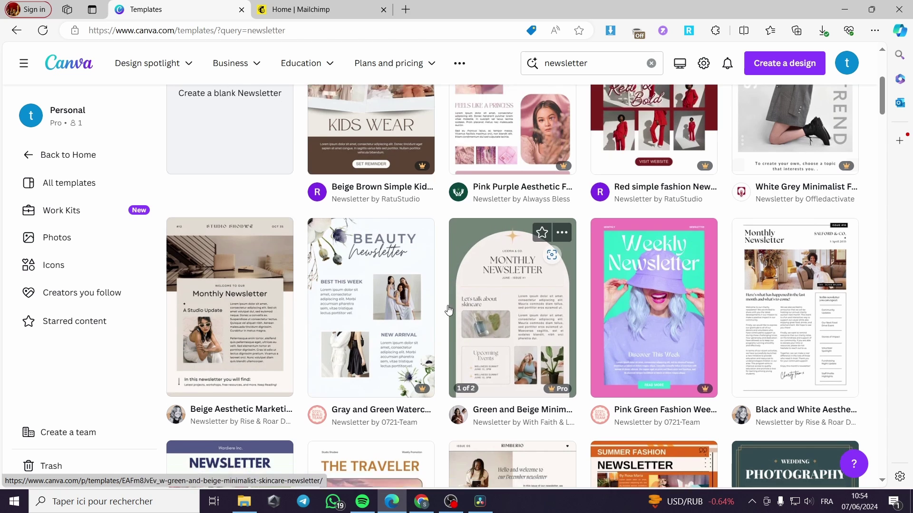
scroll(442, 309, "down", 5)
scroll(419, 313, "down", 3)
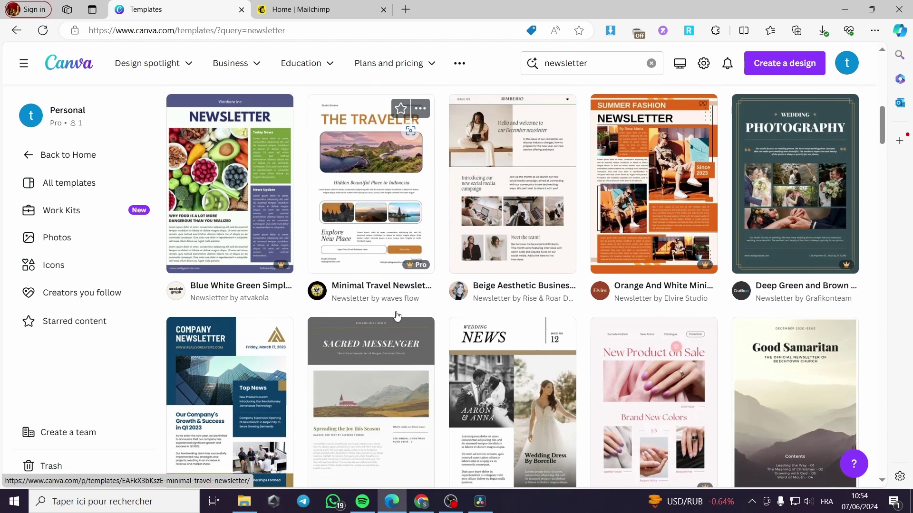
scroll(397, 314, "down", 4)
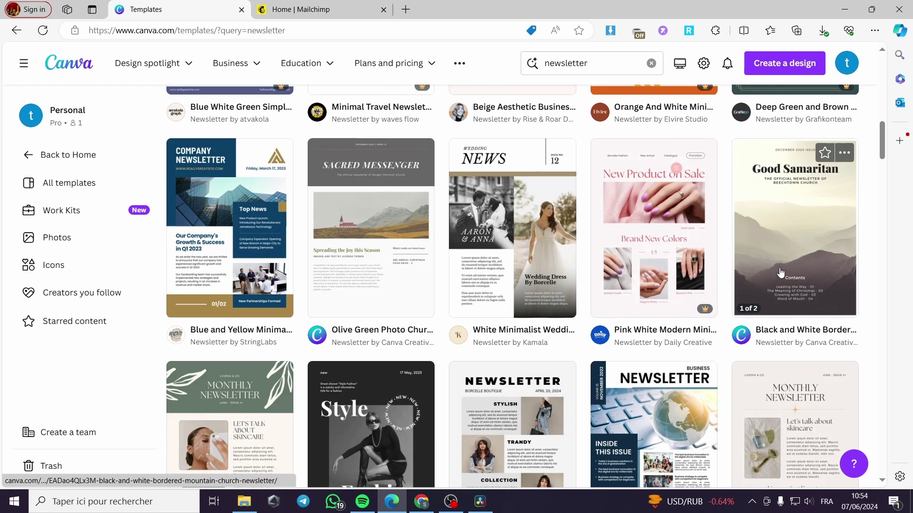
scroll(546, 265, "down", 4)
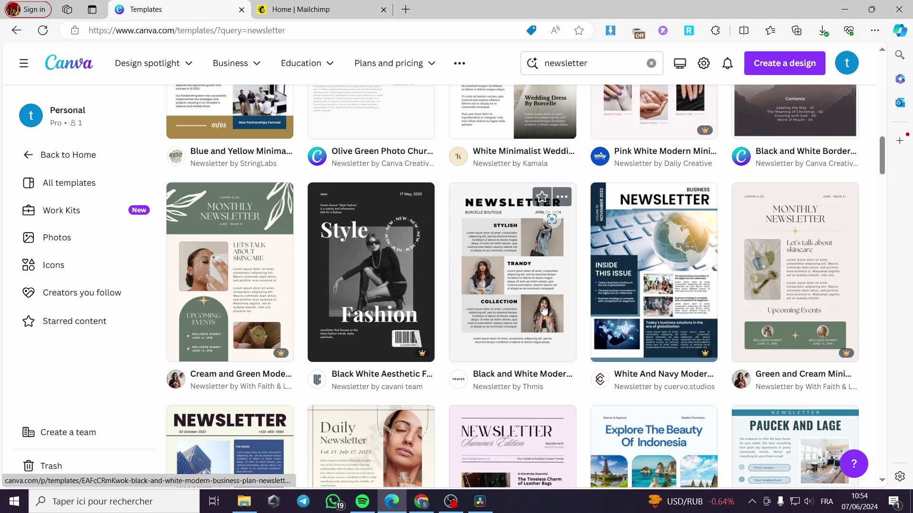
scroll(770, 306, "down", 3)
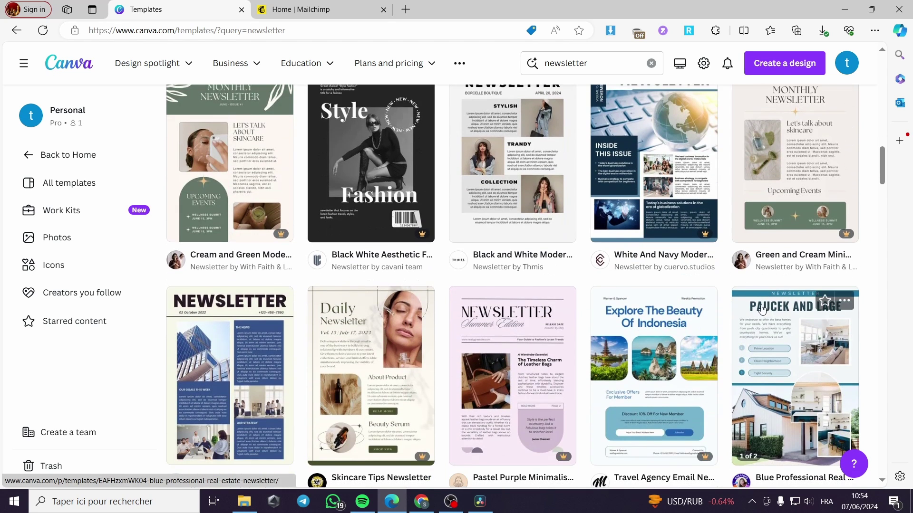
scroll(666, 332, "down", 1)
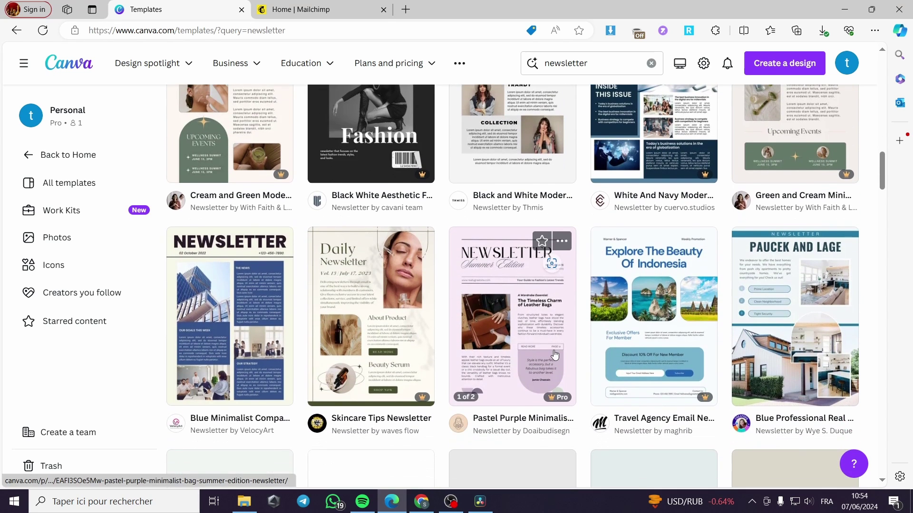
scroll(380, 304, "down", 1)
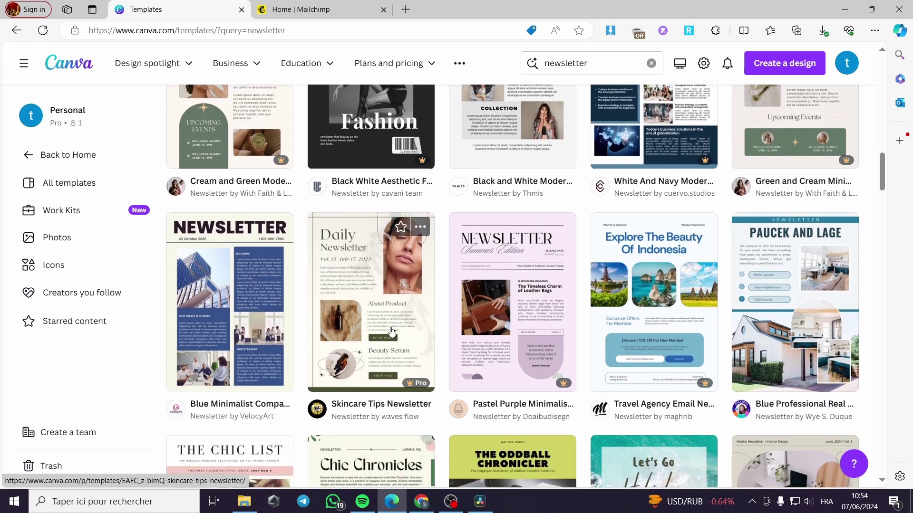
- Customize the Blue Minimalist Company Newsletter template and delete its building and two office photos
left_click(225, 278)
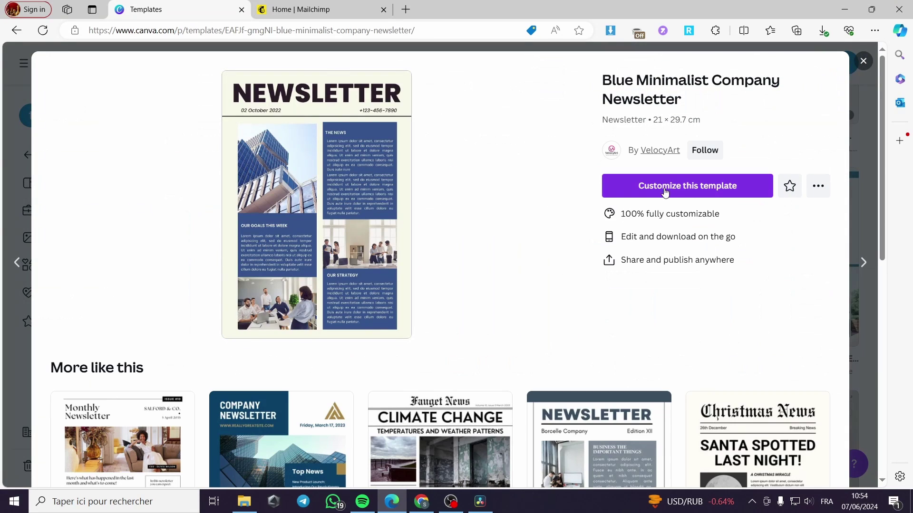
left_click(642, 174)
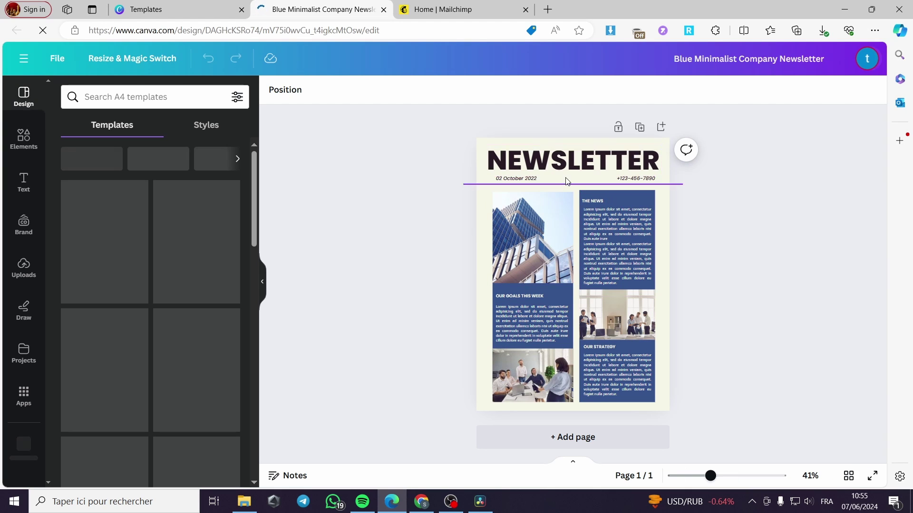
left_click(537, 212)
key("Delete")
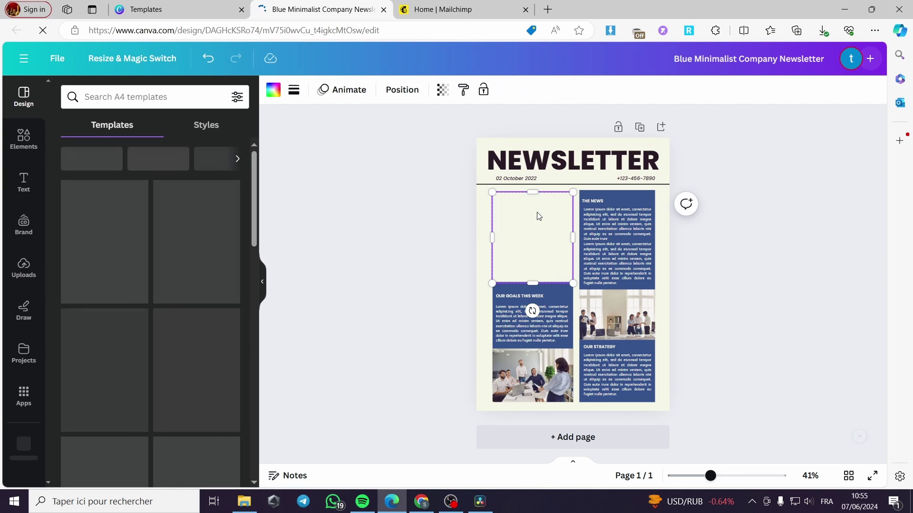
left_click(620, 321)
key("Delete")
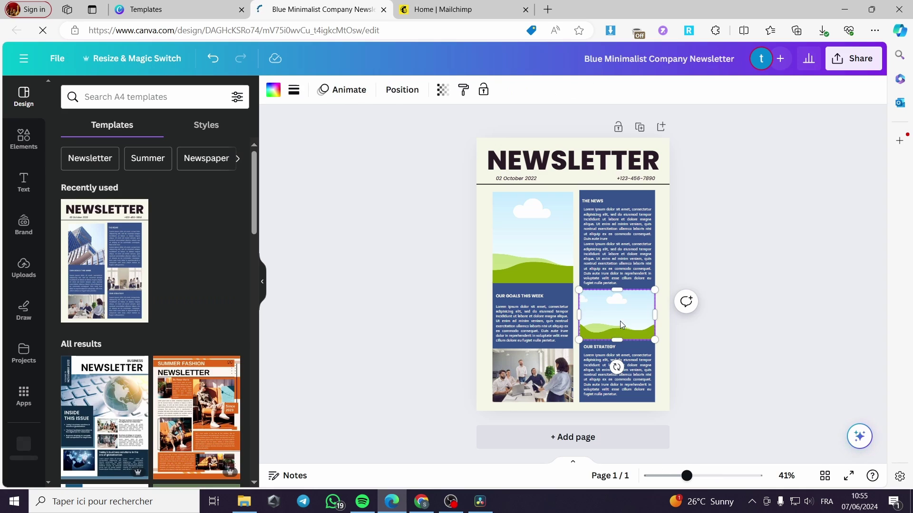
left_click(551, 397)
key("Delete")
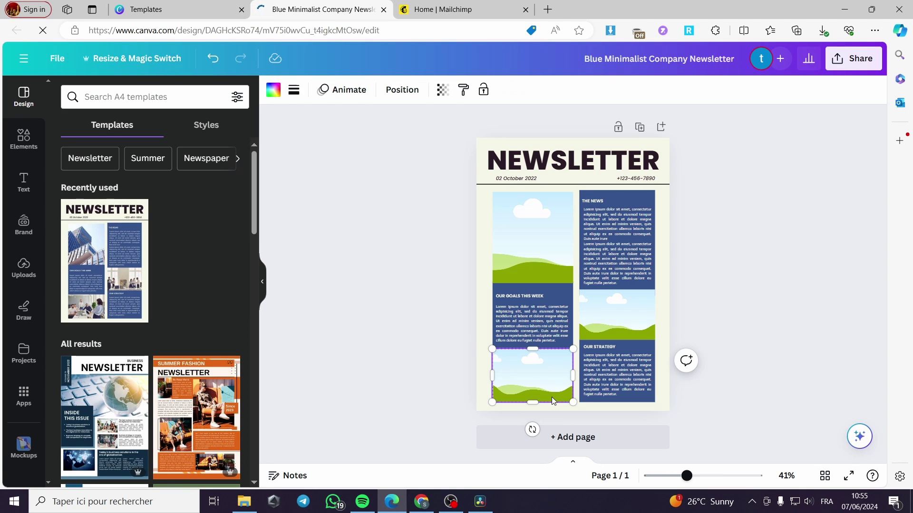
left_click(14, 269)
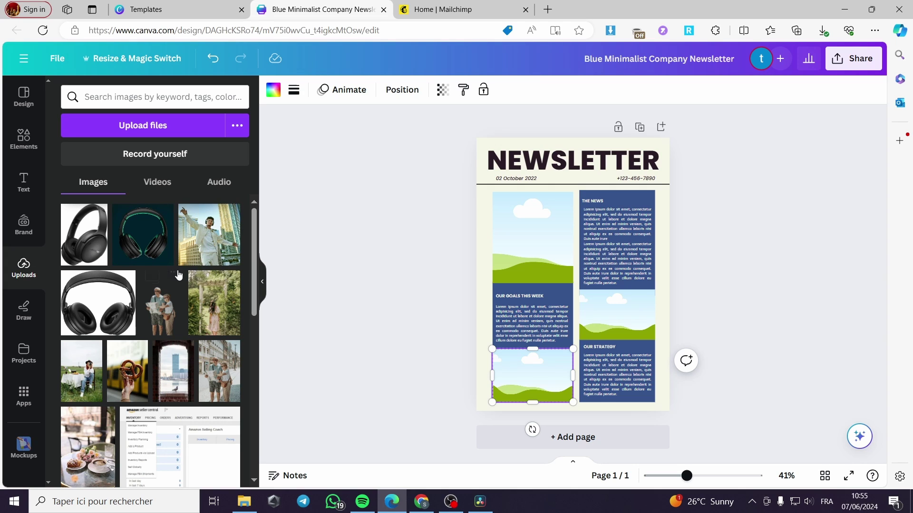
- Fill the three image frames with the uploaded pretzel, woman-at-table and couple-with-map photos
scroll(199, 285, "down", 2)
left_click(127, 311)
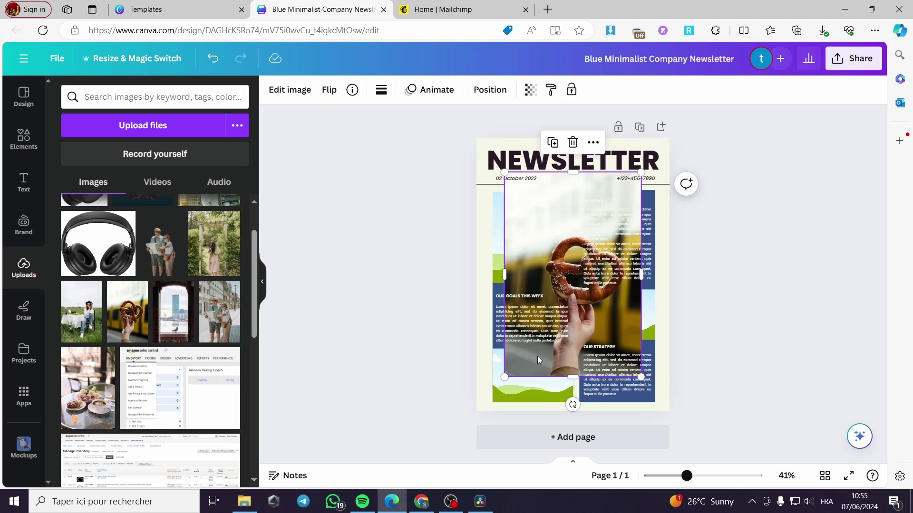
left_click_drag(577, 312, 523, 252)
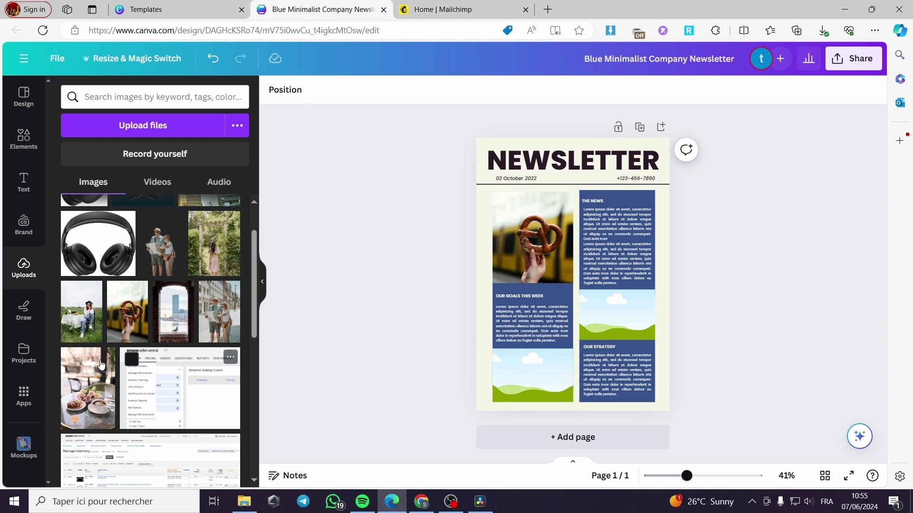
left_click(72, 318)
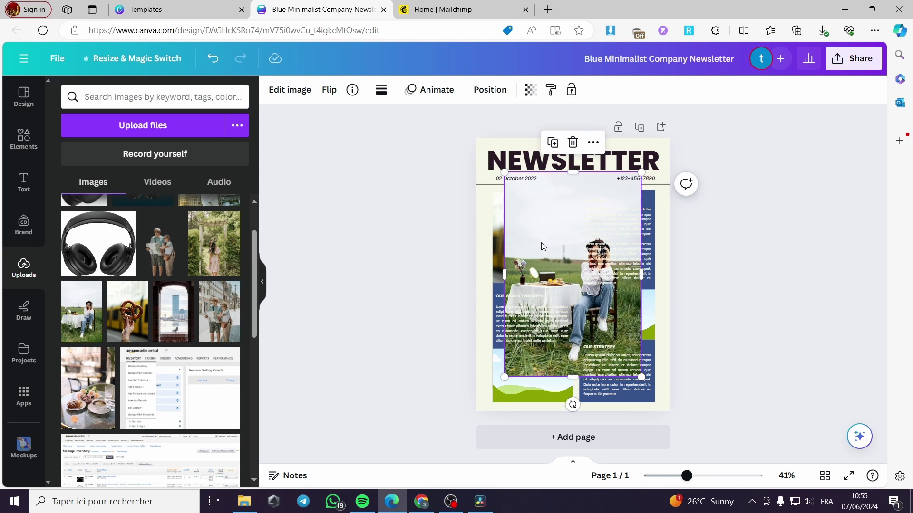
left_click_drag(542, 247, 492, 344)
left_click(380, 358)
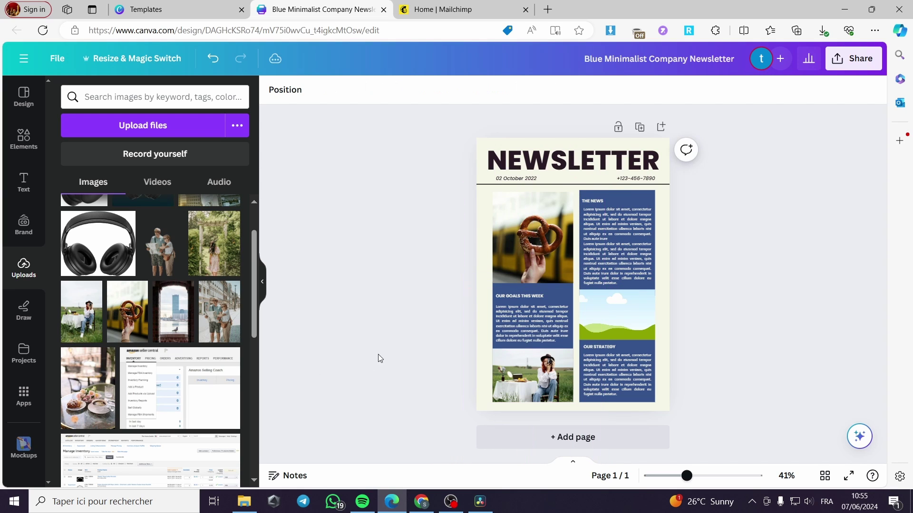
left_click(210, 292)
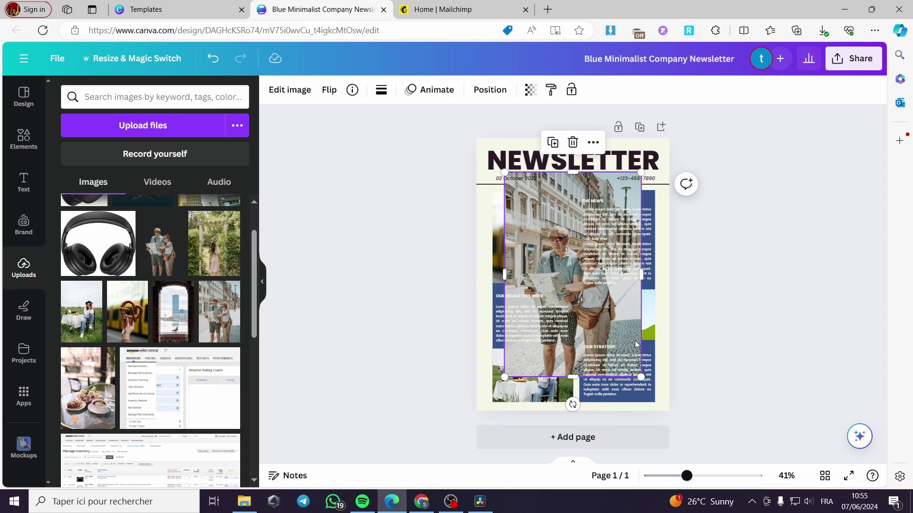
left_click_drag(557, 238, 618, 316)
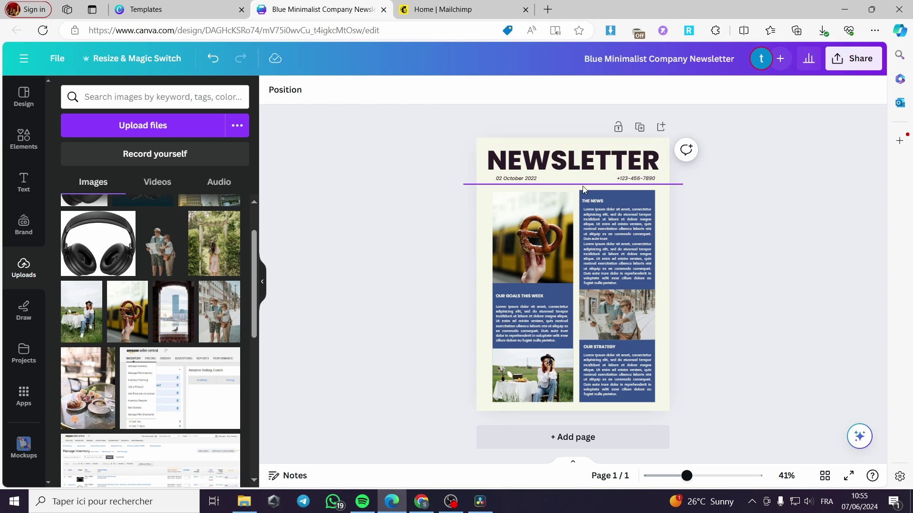
- Change THE NEWS heading to THE TRAVELING GUIDE, widened to fit one line
double_click(598, 201)
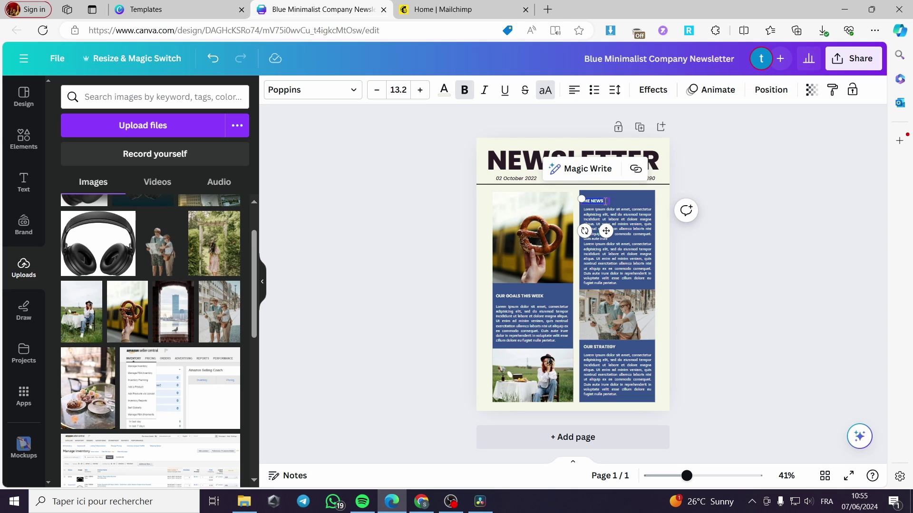
key("BackSpace")
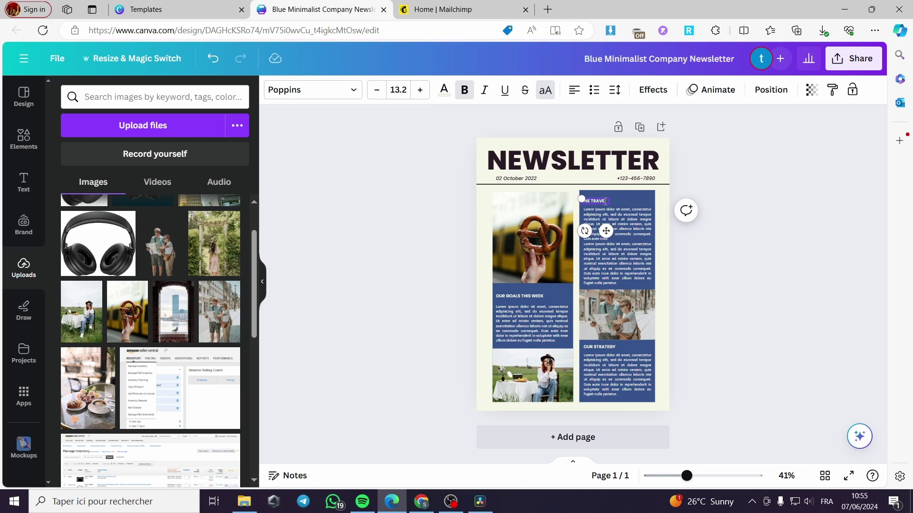
type("THE TRAVELING GUIDE")
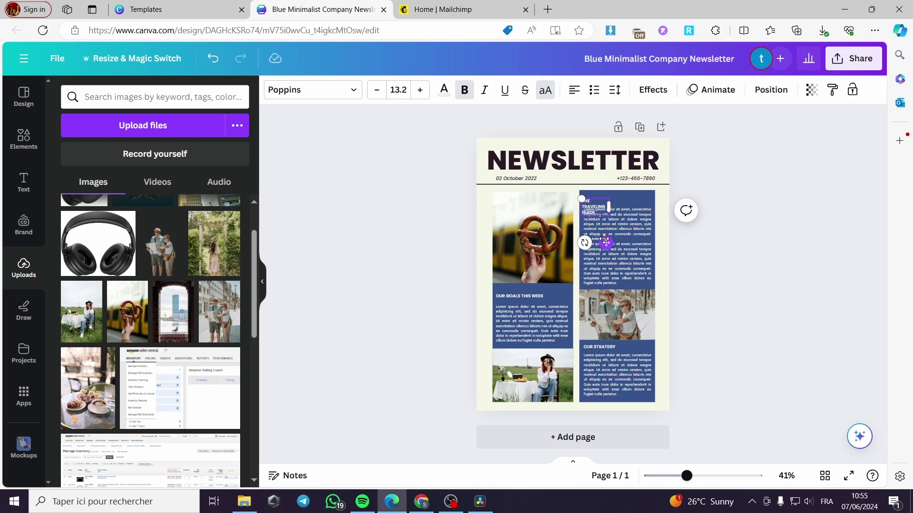
left_click_drag(605, 243, 604, 229)
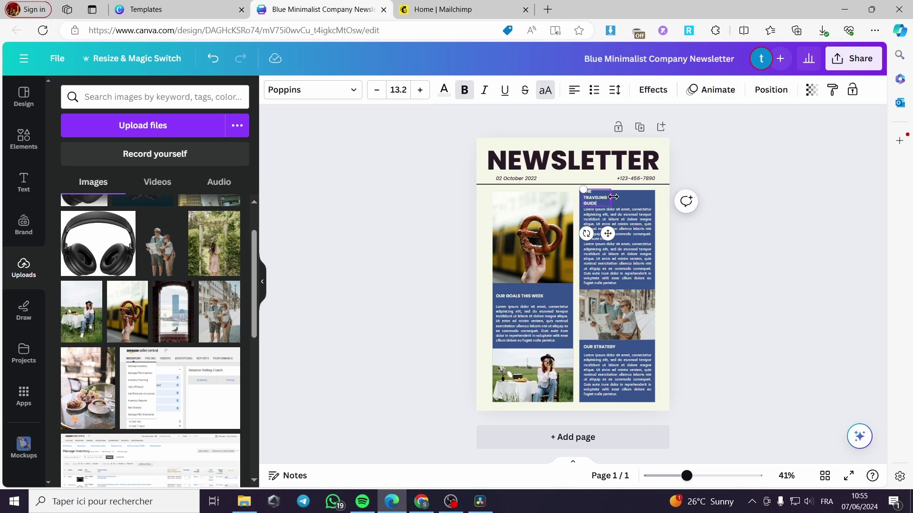
left_click_drag(613, 197, 630, 196)
left_click_drag(609, 227, 620, 228)
left_click(694, 256)
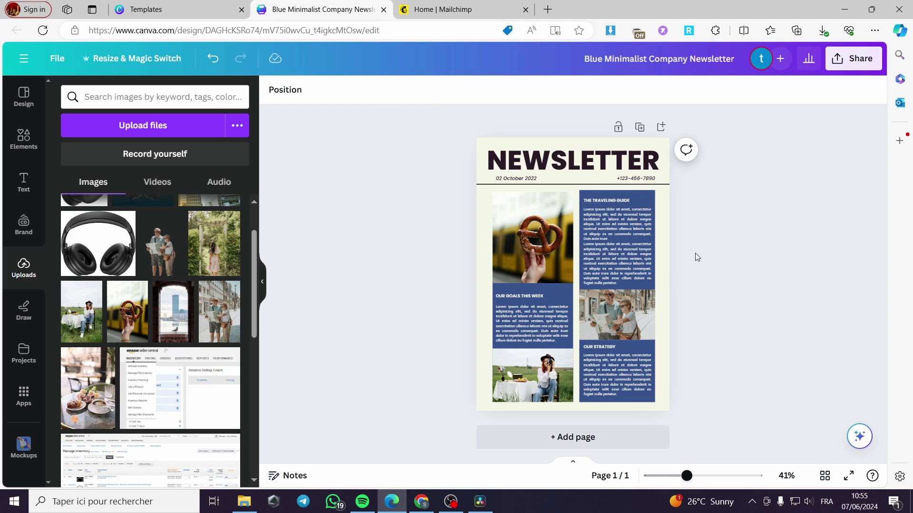
- Replace the OUR STRATEGY heading text with OUR PARTNERS
left_click(537, 300)
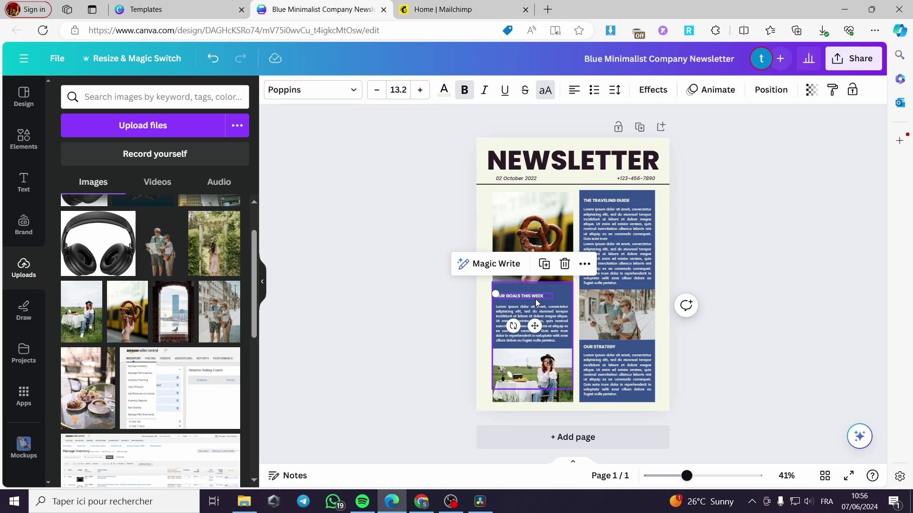
double_click(529, 299)
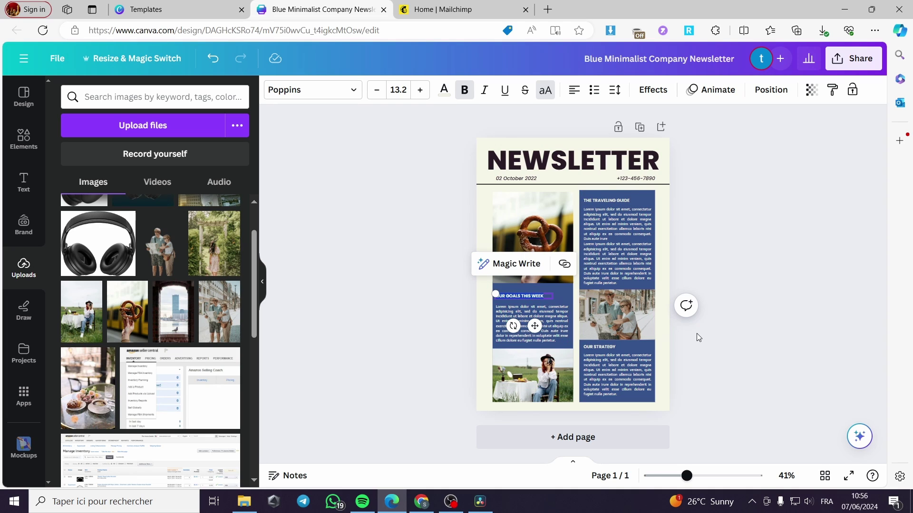
left_click(611, 348)
double_click(616, 349)
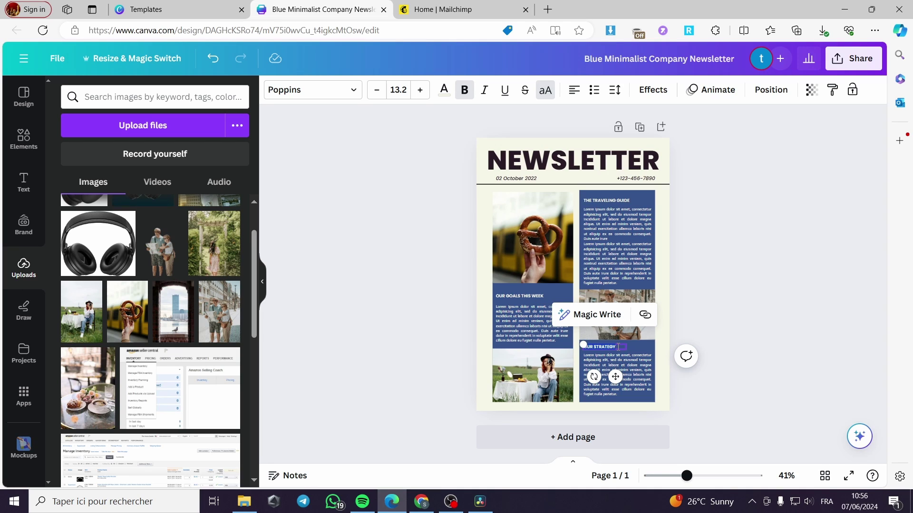
key("BackSpace")
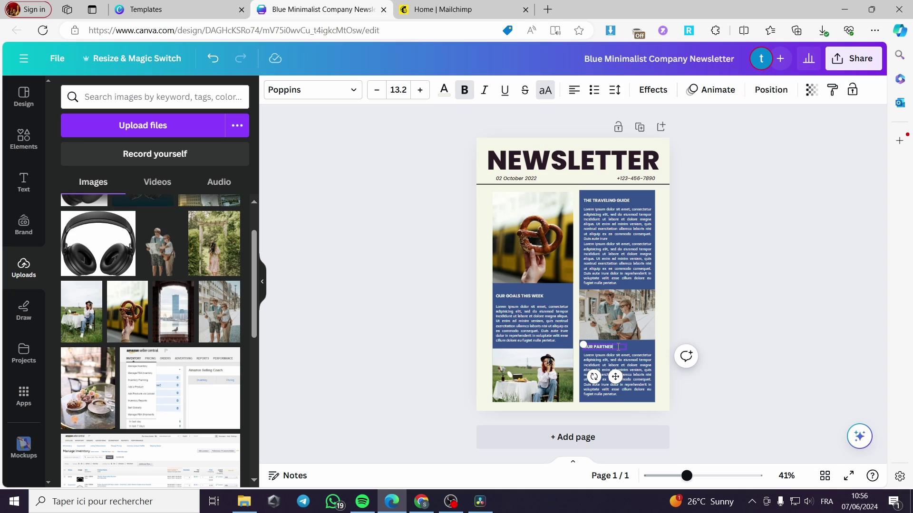
left_click(759, 358)
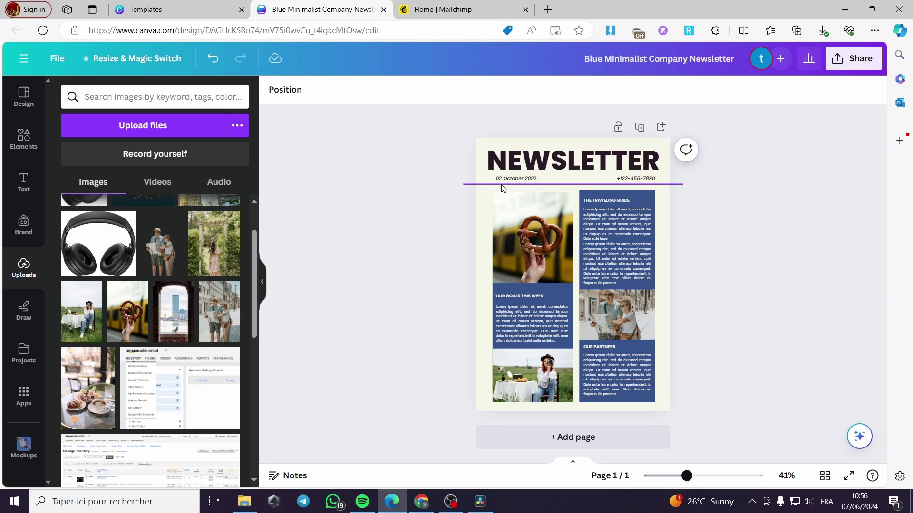
left_click(485, 146)
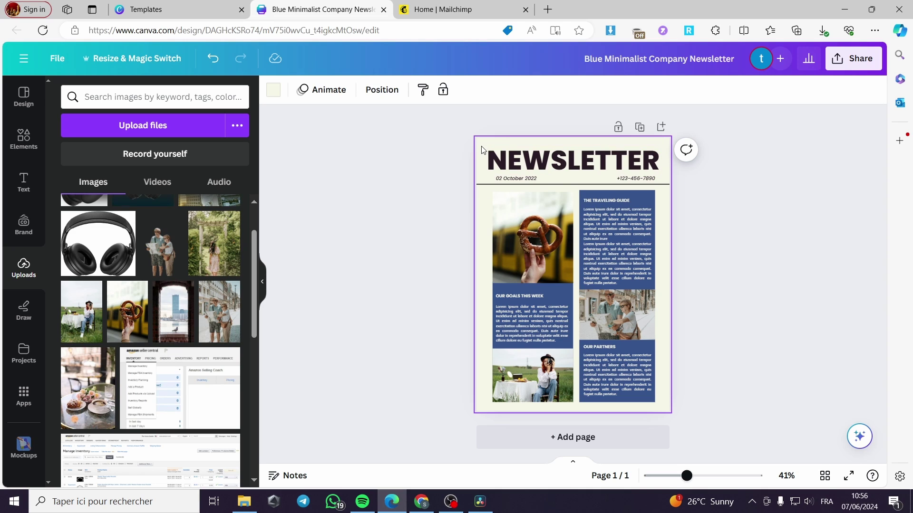
- Try several background colours, then set the page to the tan photo-colour swatch
left_click(273, 90)
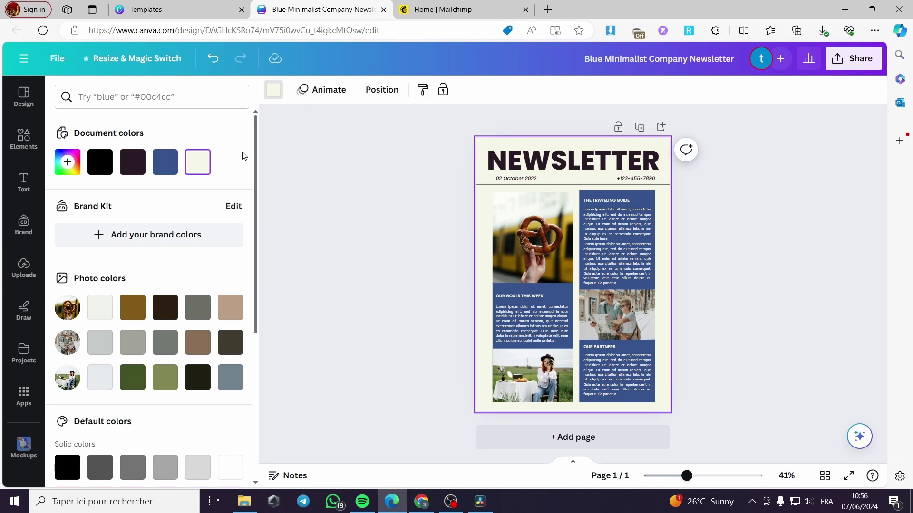
left_click(99, 162)
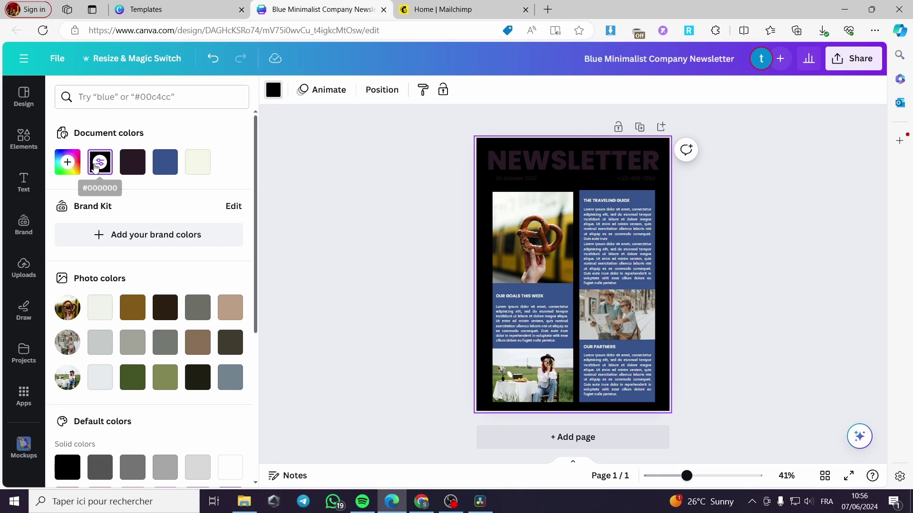
left_click(133, 164)
left_click(197, 162)
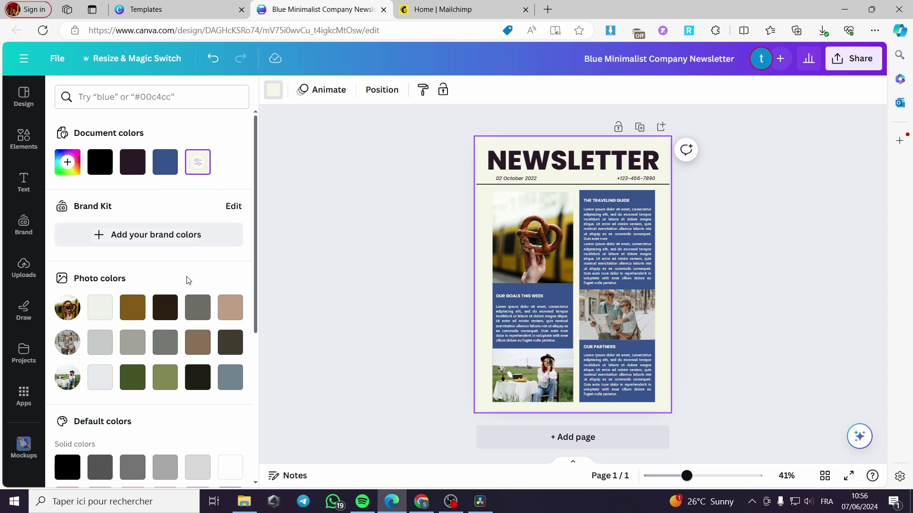
left_click(132, 307)
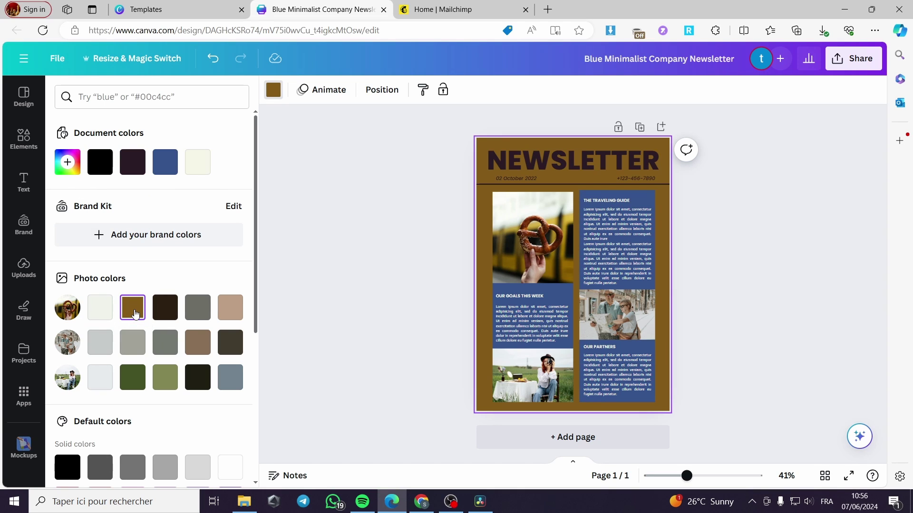
left_click(169, 310)
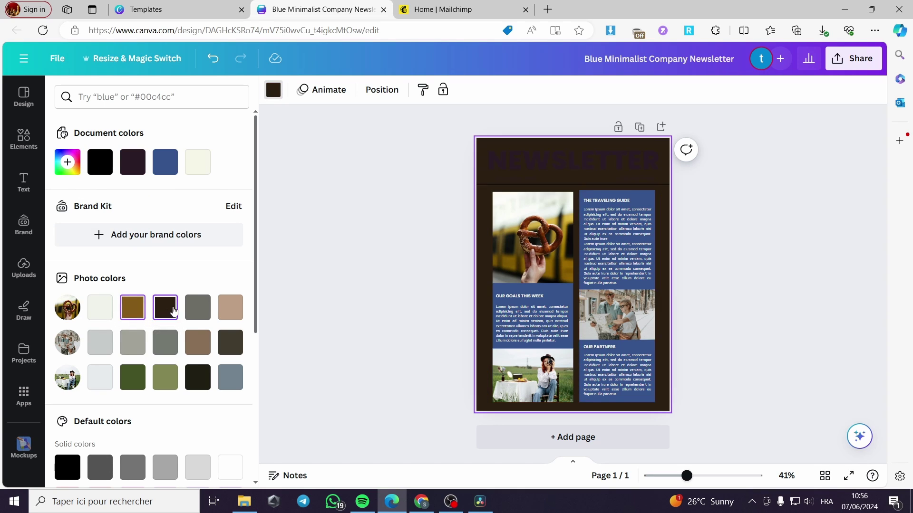
left_click(231, 308)
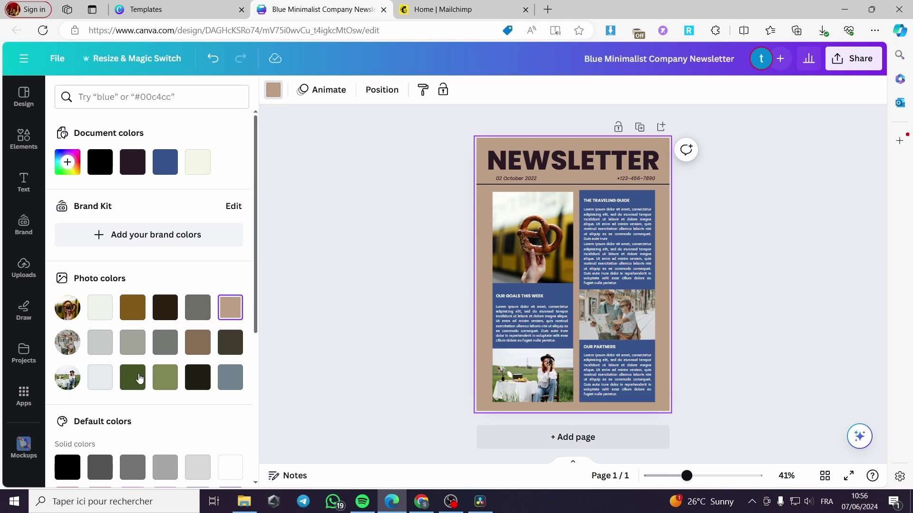
- Recolour the Our goals, The traveling guide and Our partners blocks slate grey
left_click(567, 294)
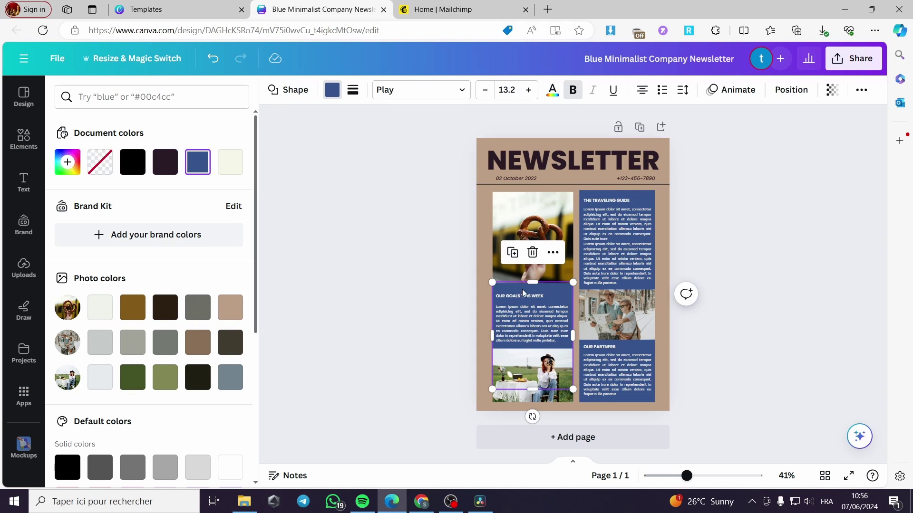
left_click(230, 164)
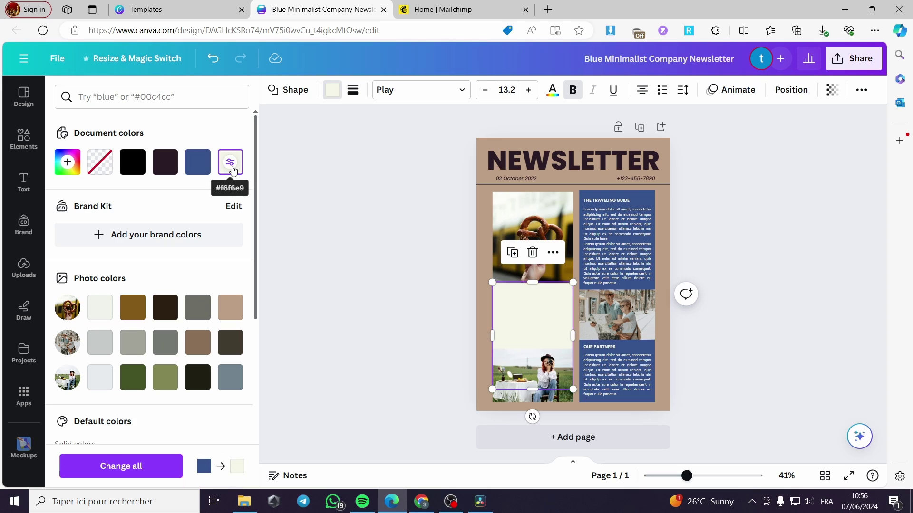
left_click(194, 170)
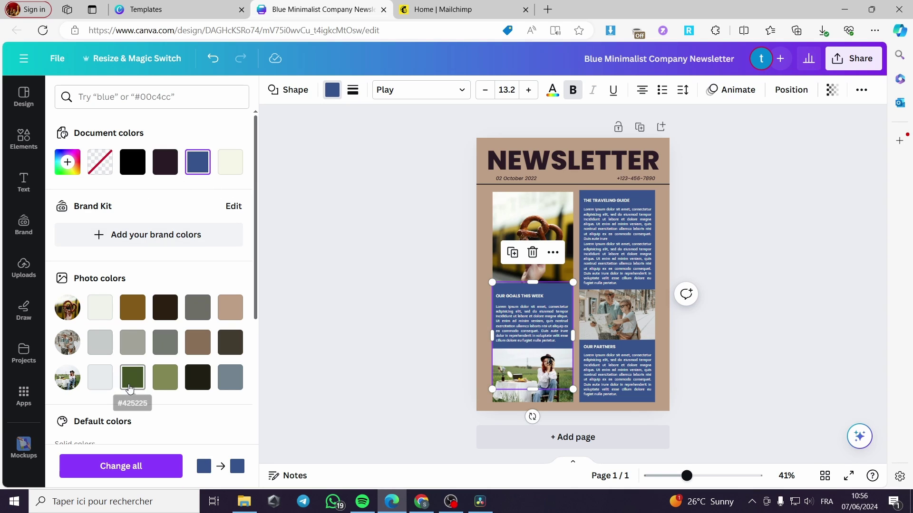
left_click(130, 387)
left_click(165, 377)
left_click(228, 378)
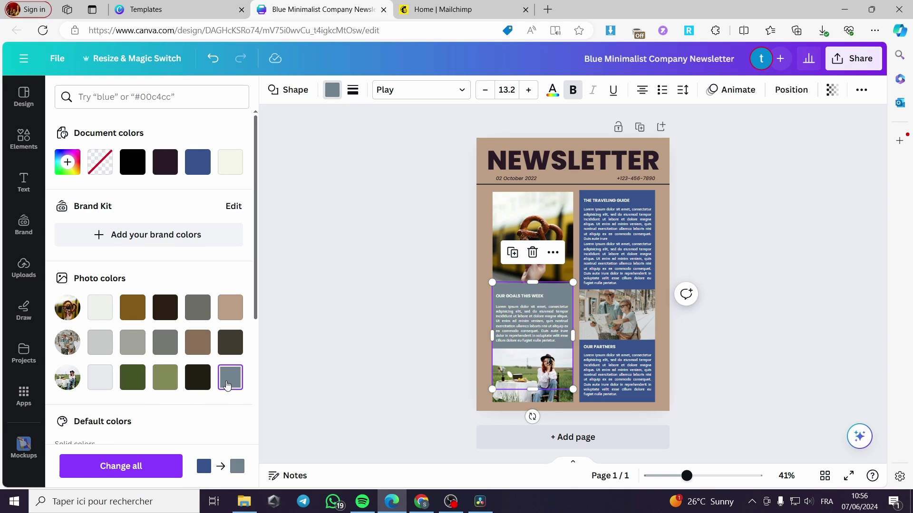
left_click(617, 267)
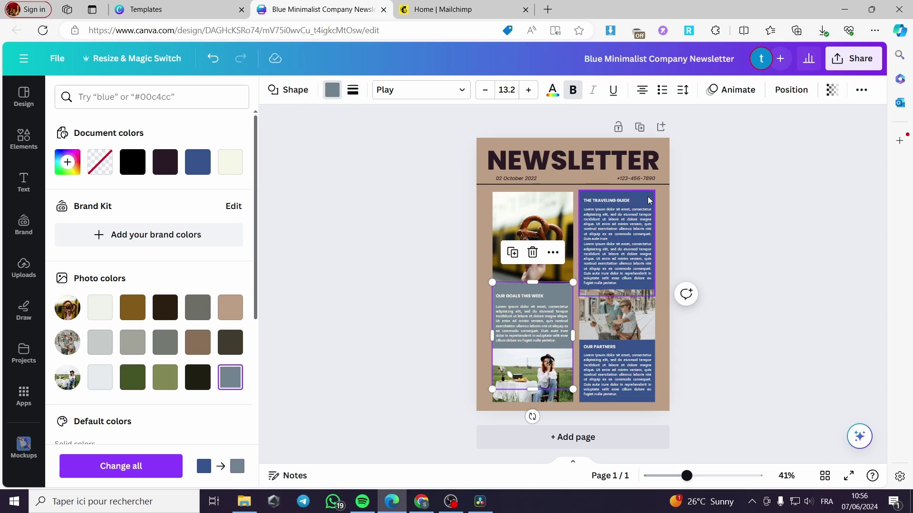
left_click(230, 378)
left_click(619, 358)
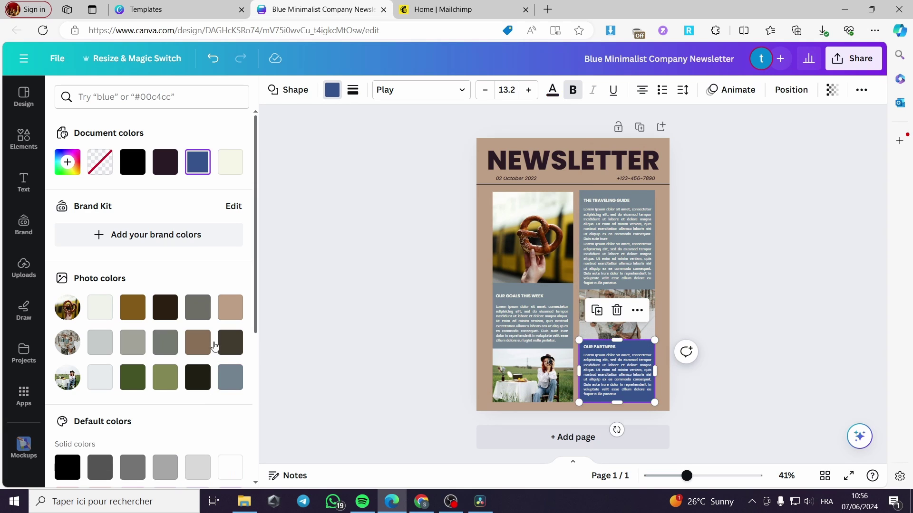
left_click(230, 378)
left_click(737, 345)
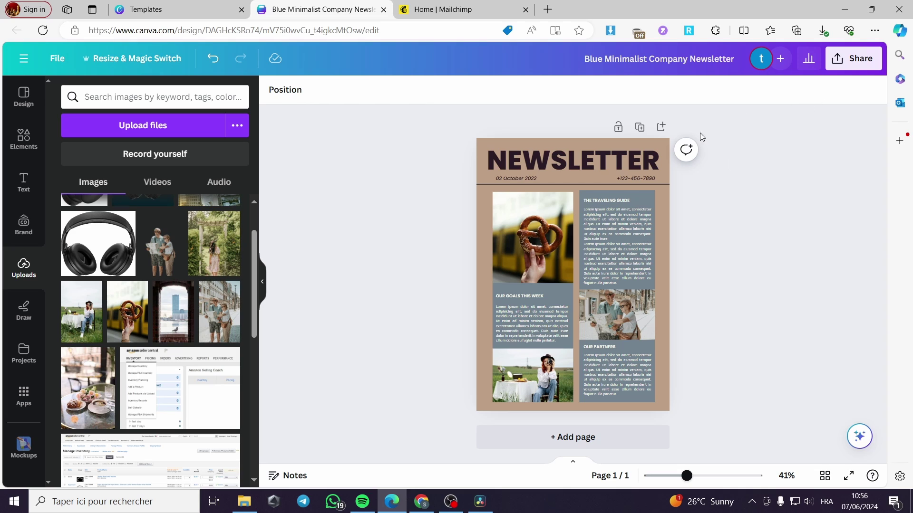
left_click(641, 161)
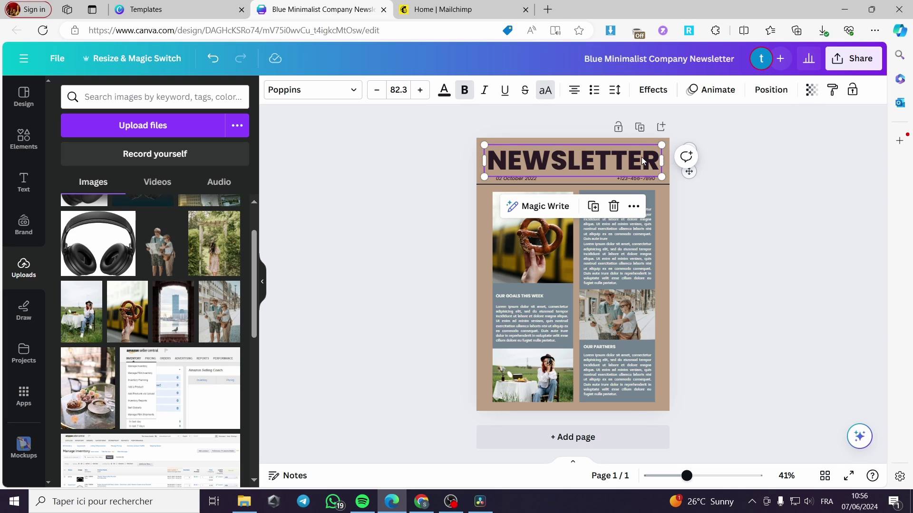
- Change the NEWSLETTER title font from Poppins to Cubao Narrow
left_click(334, 94)
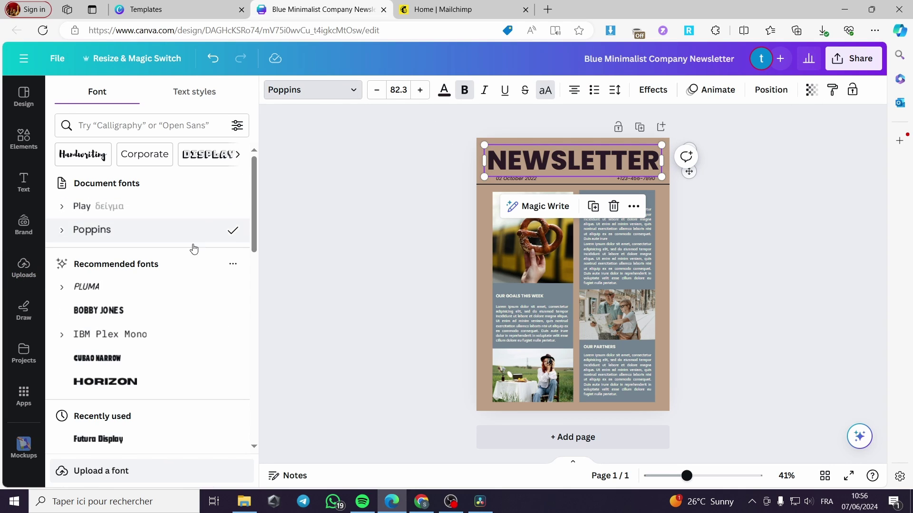
left_click(116, 384)
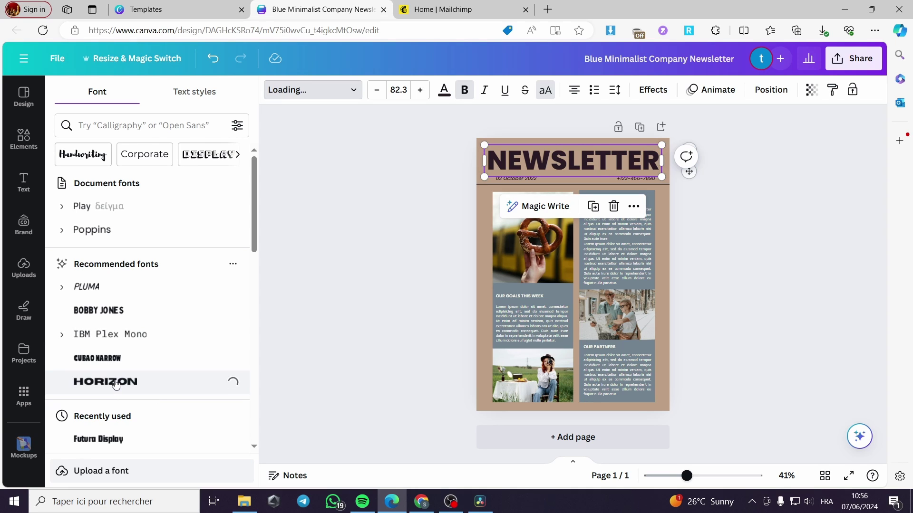
left_click(127, 358)
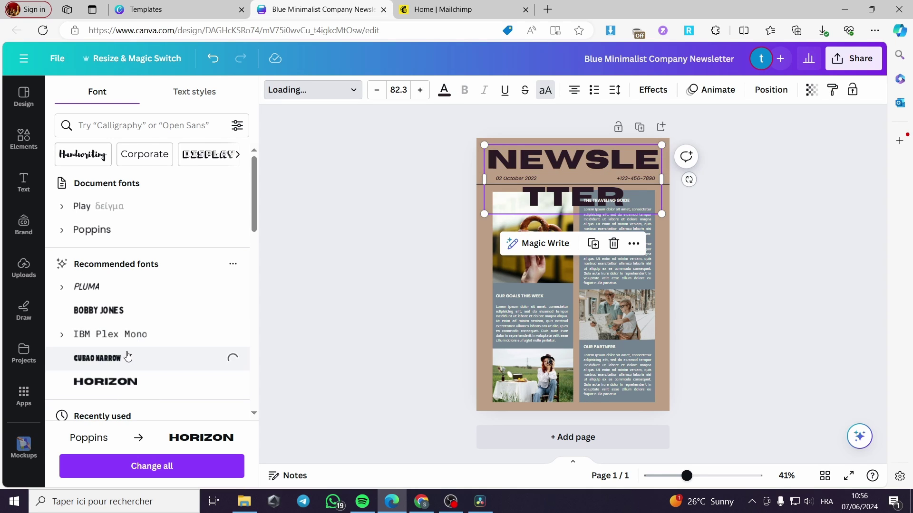
left_click(727, 199)
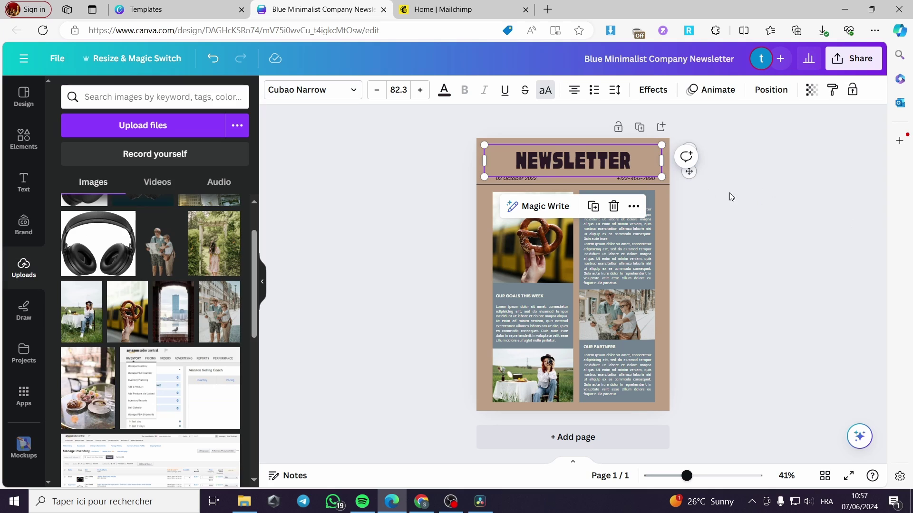
left_click(860, 64)
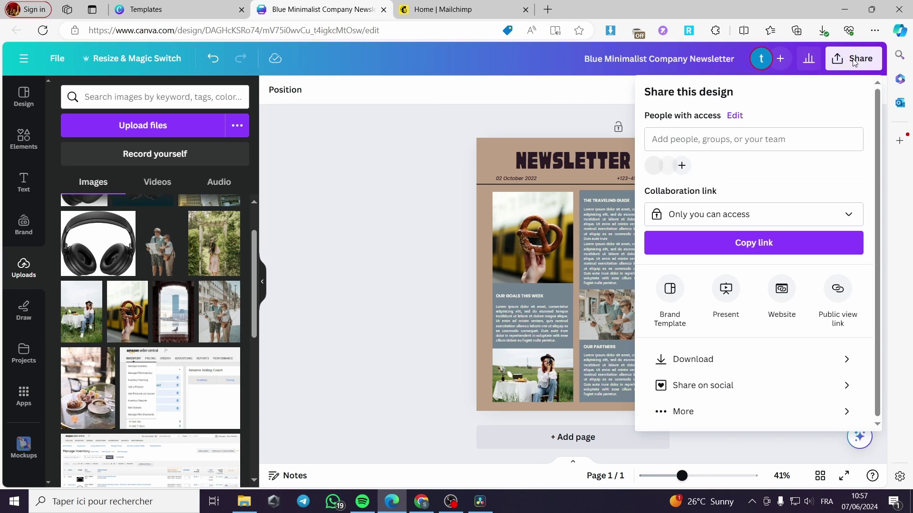
- Download the newsletter as a 1,414 × 2,000 px PNG instead of PDF Standard
left_click(711, 362)
left_click(786, 149)
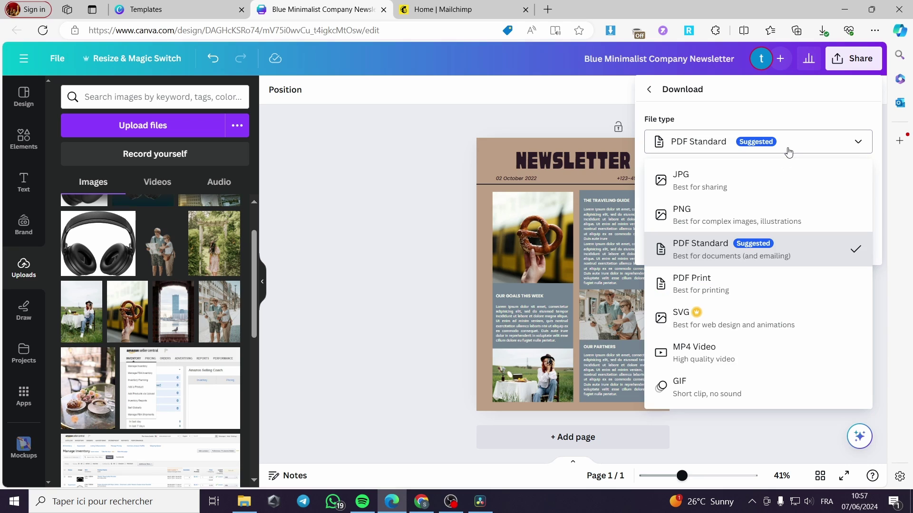
left_click(723, 221)
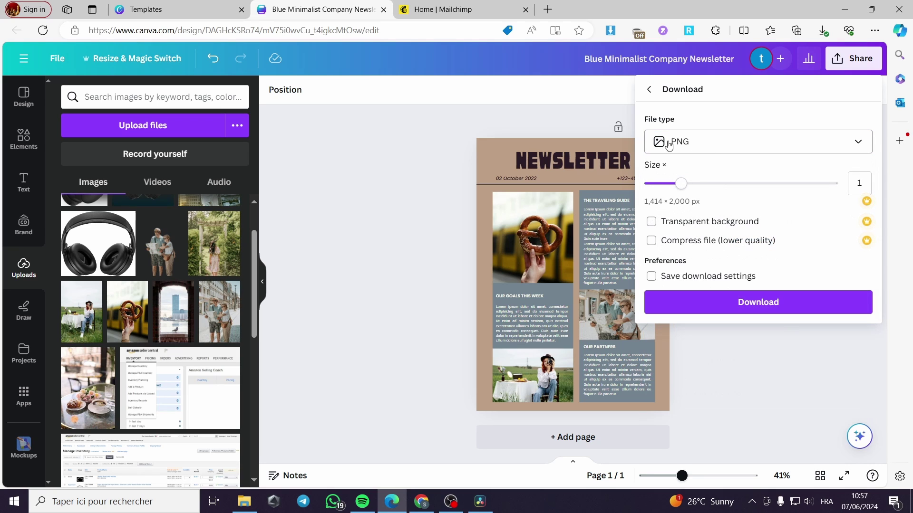
left_click(772, 308)
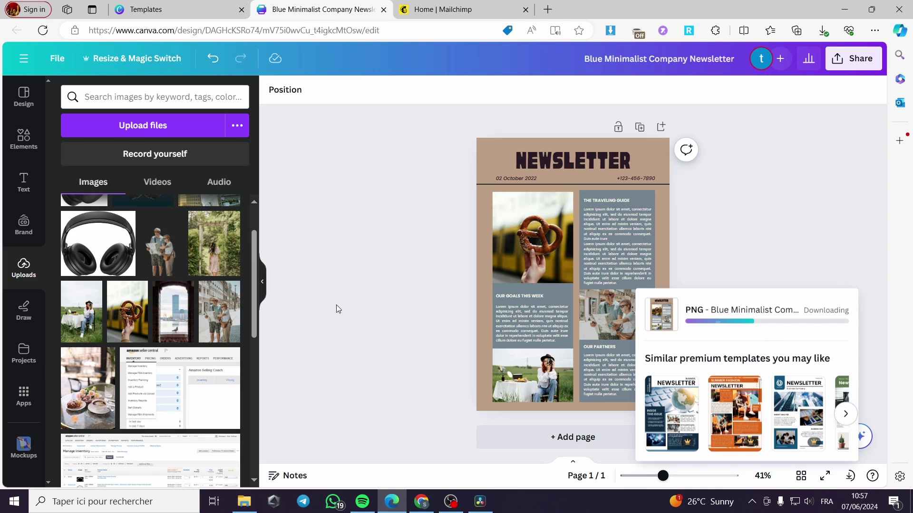
left_click(23, 57)
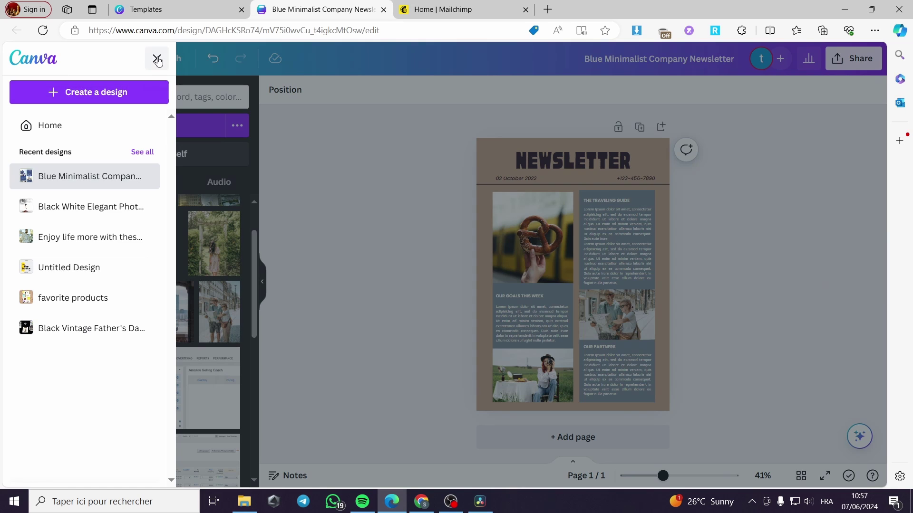
- Go back to Canva home and search templates for 'newsletter email heas'
left_click(157, 59)
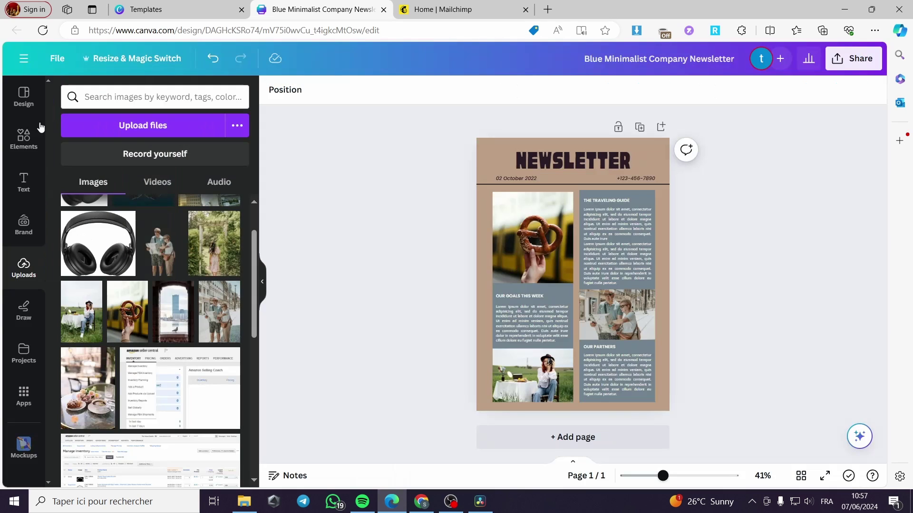
left_click(22, 63)
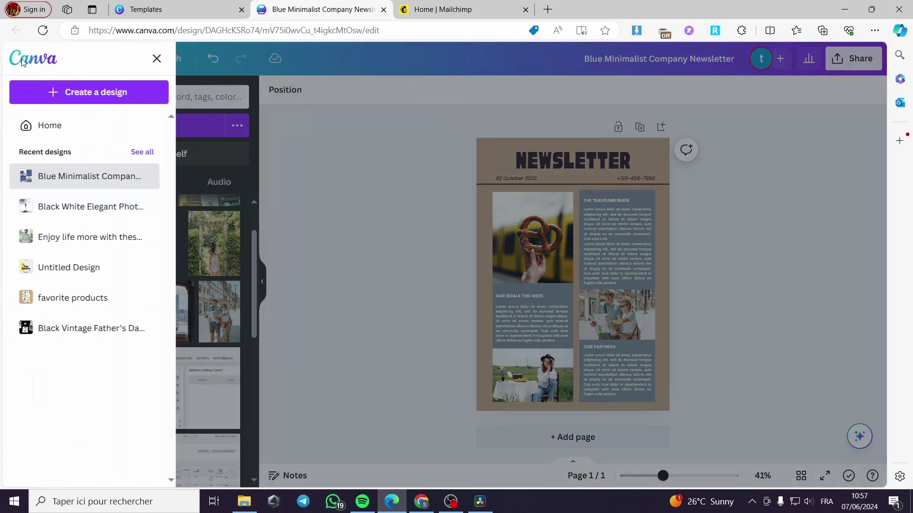
left_click(43, 125)
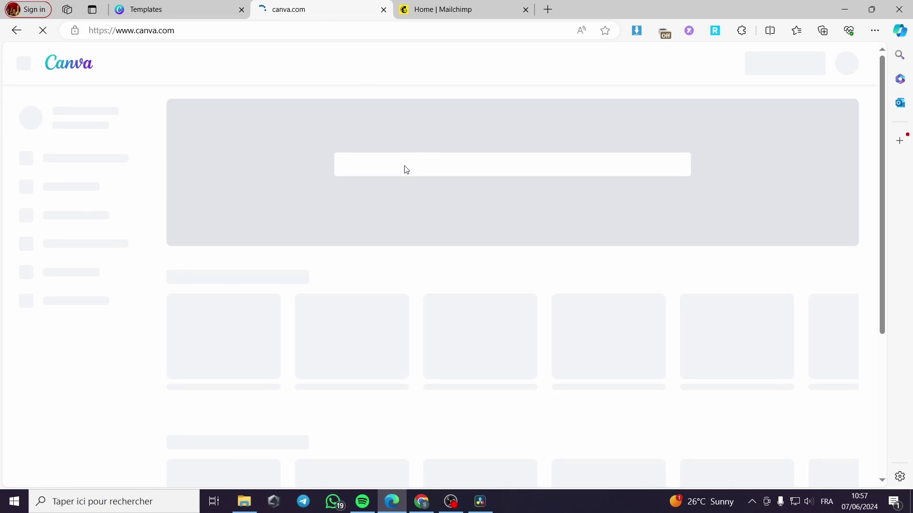
left_click(384, 163)
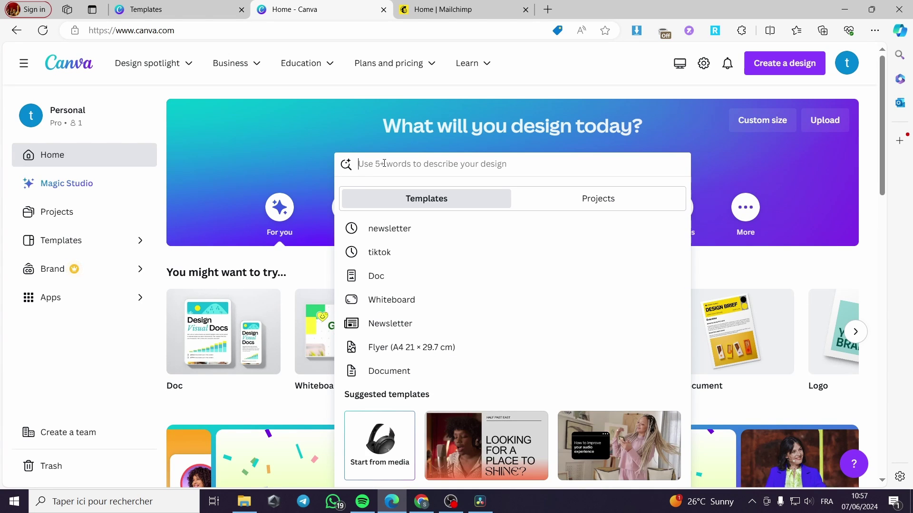
type("new")
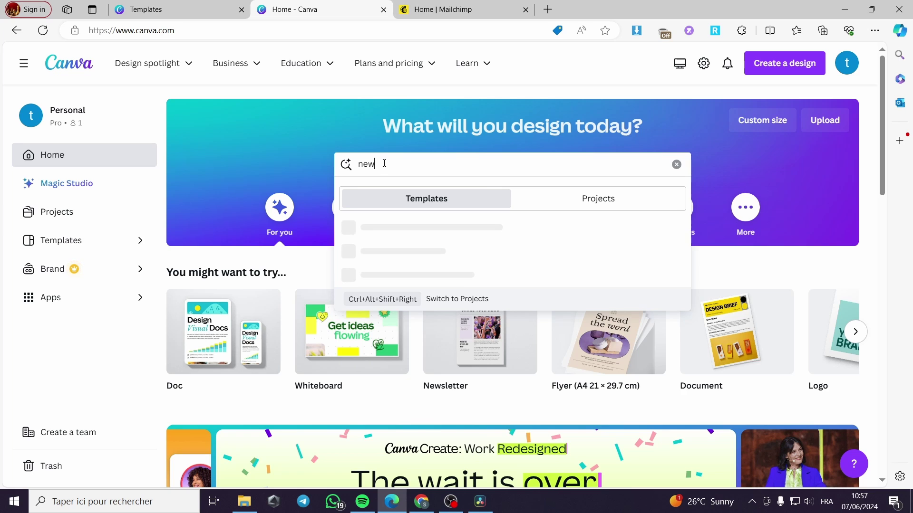
type("sletter email heas")
key("Return")
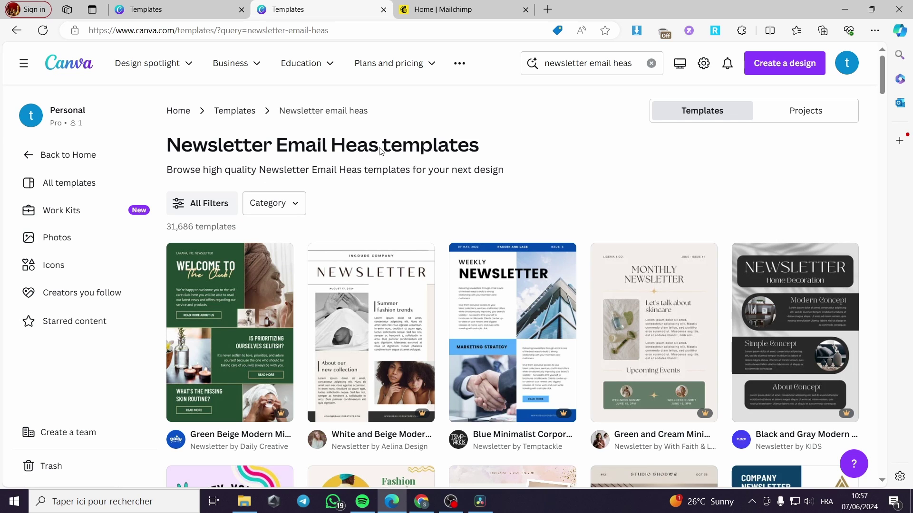
- Edit the home search query to 'email template headers' and run it
left_click(244, 113)
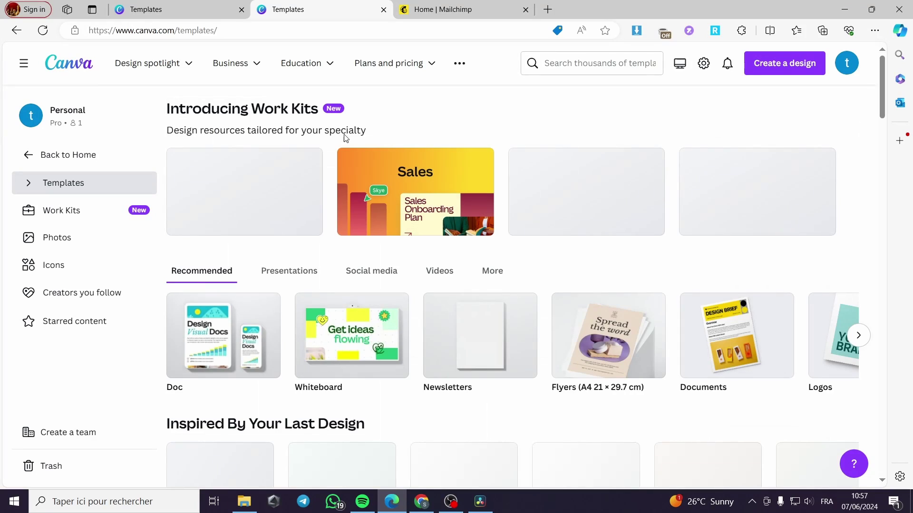
left_click(63, 67)
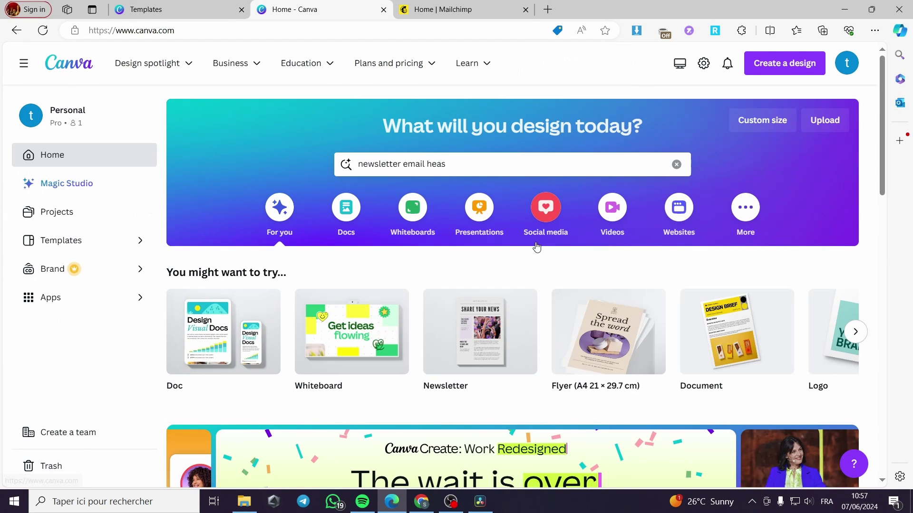
left_click(524, 167)
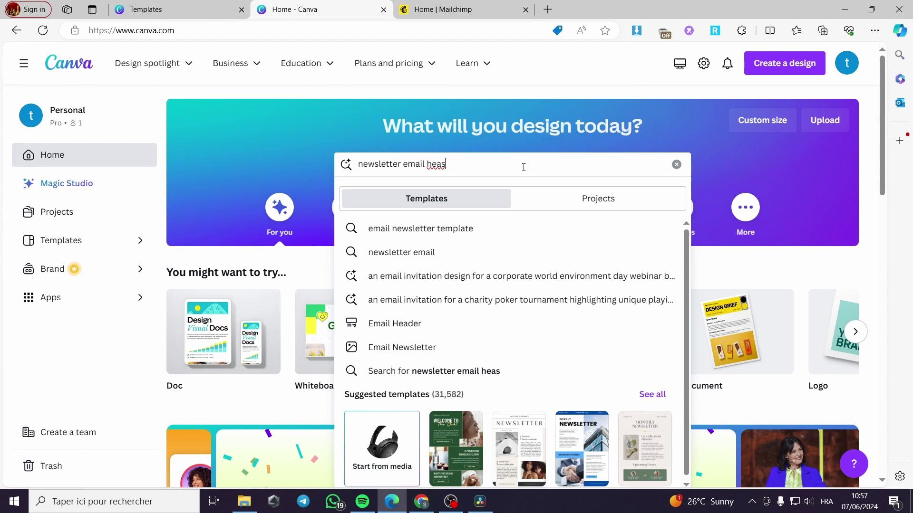
type("ease")
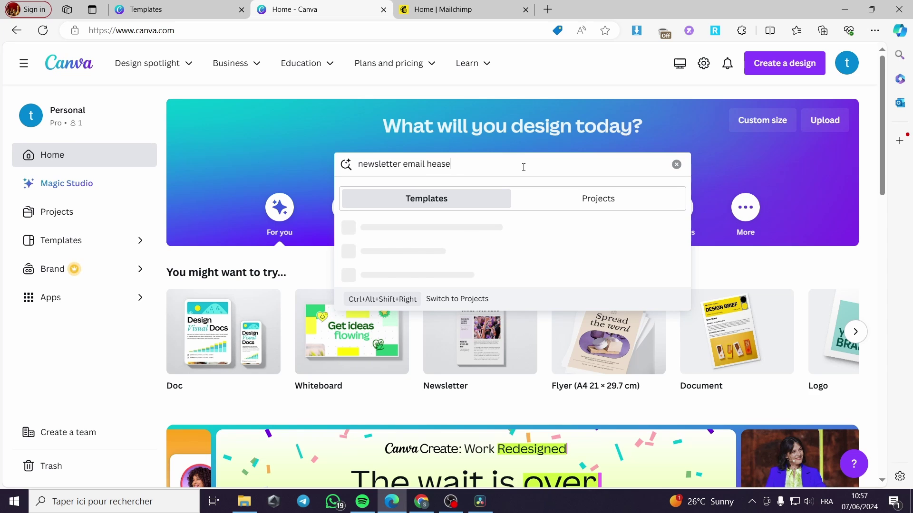
type("mail tem")
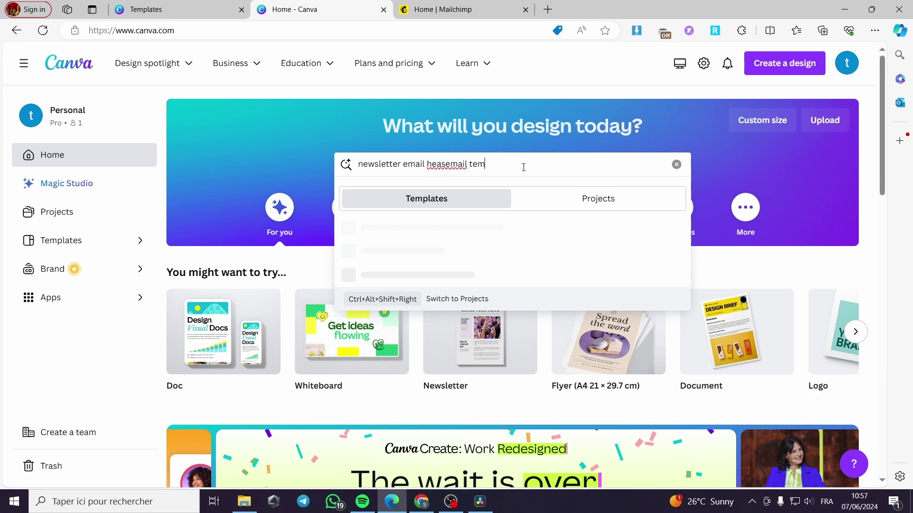
type("plate ")
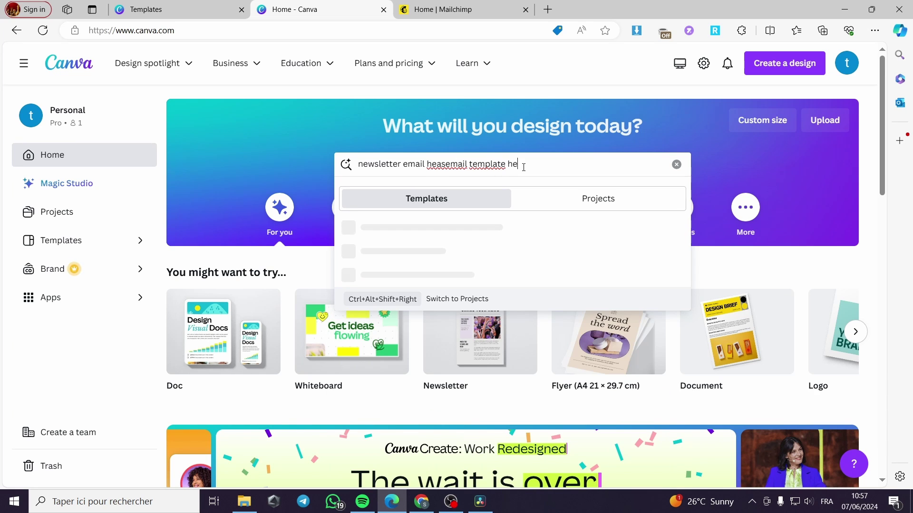
type("headers")
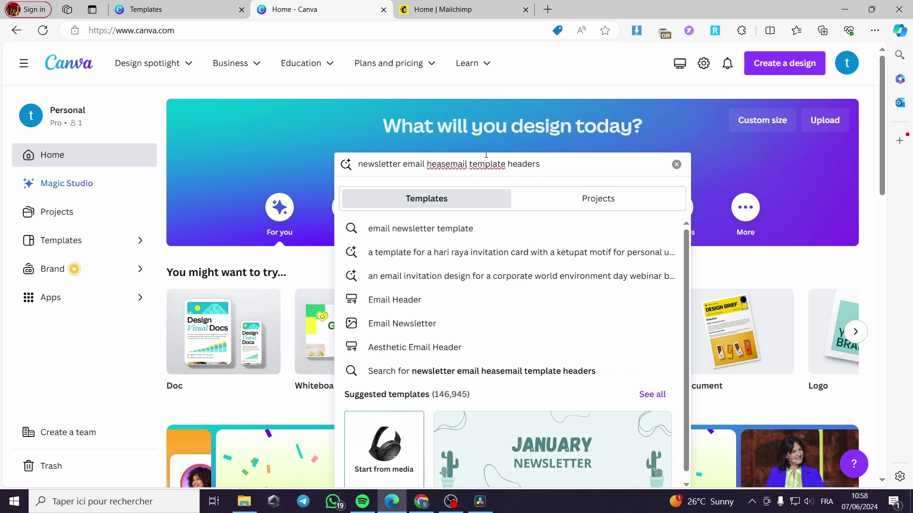
left_click_drag(449, 168, 353, 183)
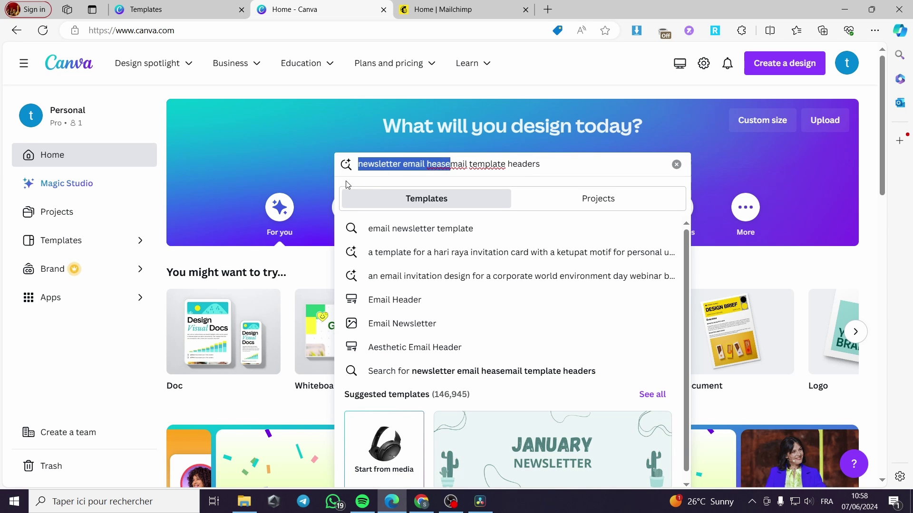
key("BackSpace")
type("e")
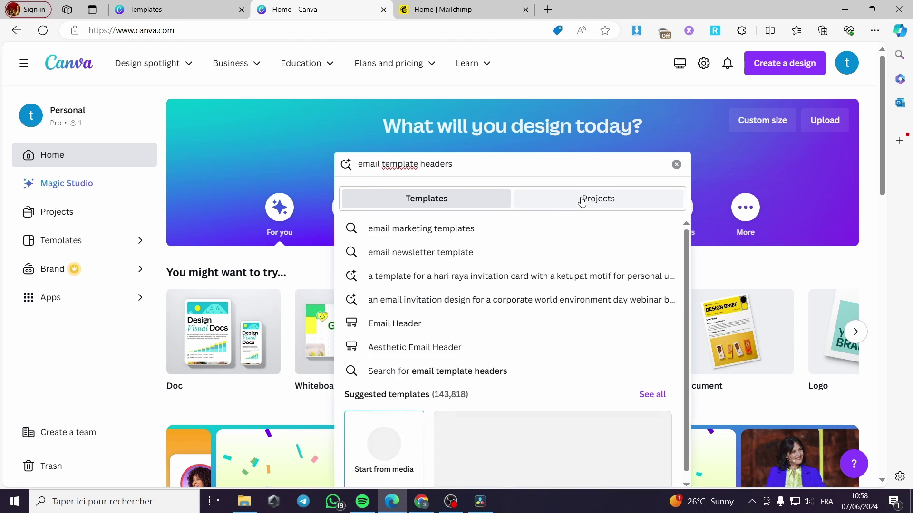
key("Return")
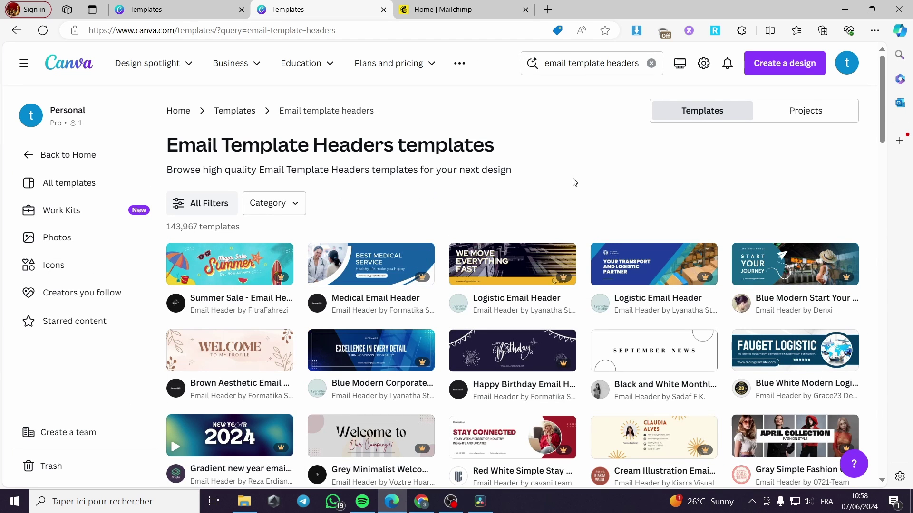
- Start a new design from the Blue Modern Tour & Travel Email Header template and select its BOOK NOW text
scroll(605, 199, "down", 1)
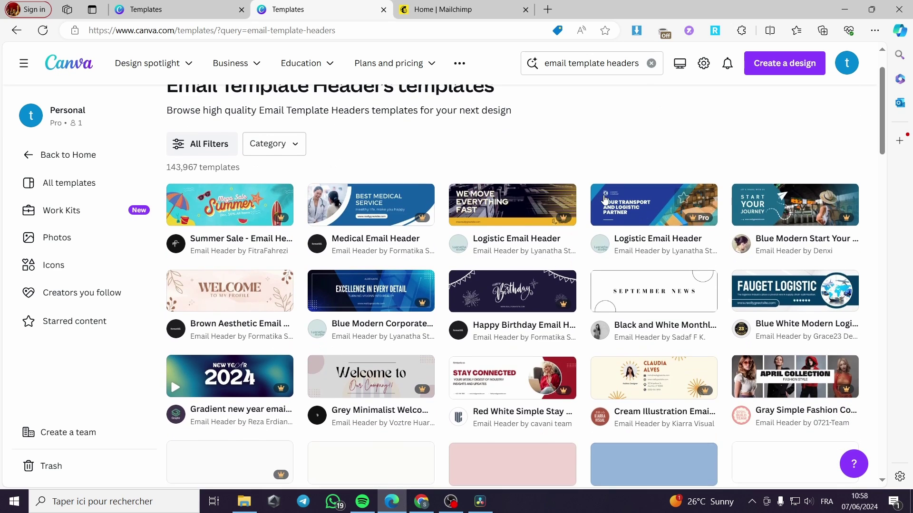
scroll(604, 200, "down", 1)
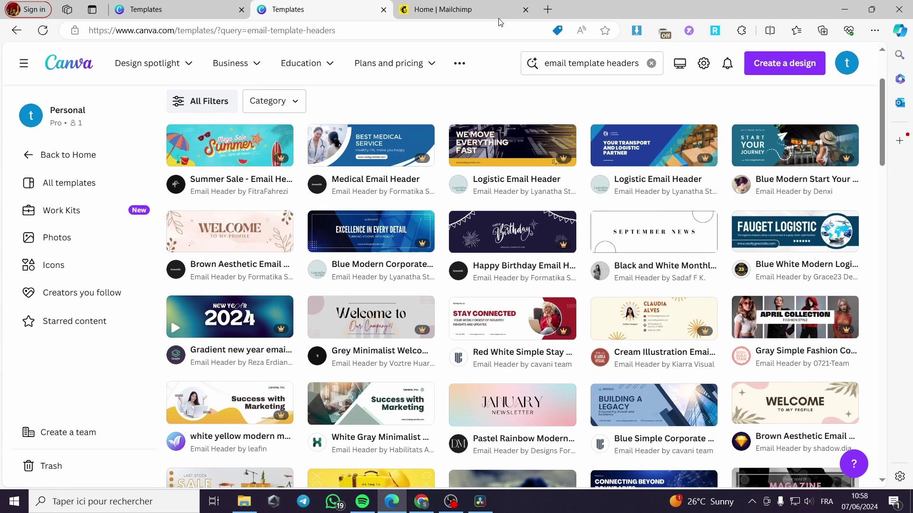
scroll(684, 287, "down", 2)
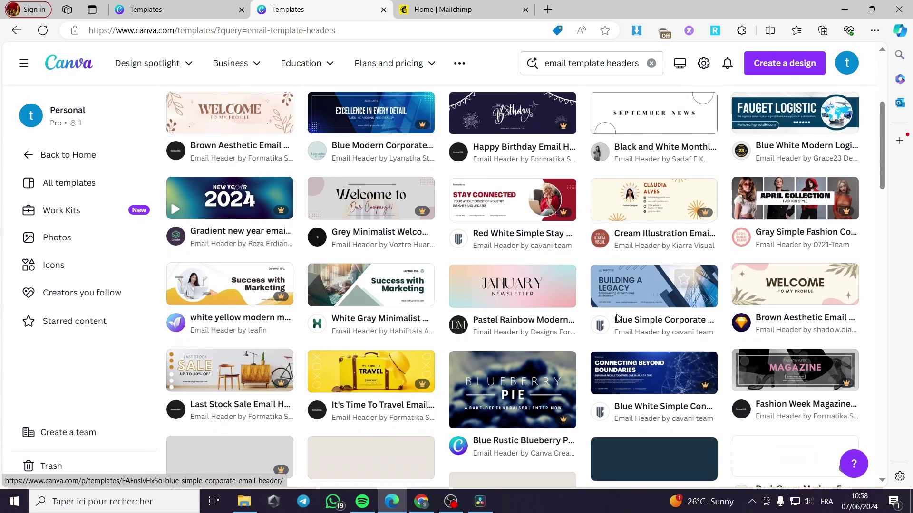
scroll(616, 318, "down", 1)
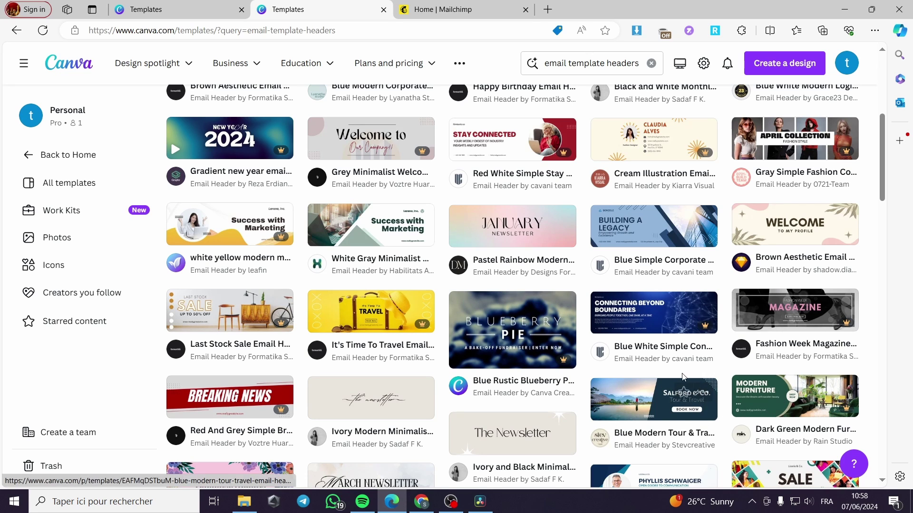
left_click(647, 417)
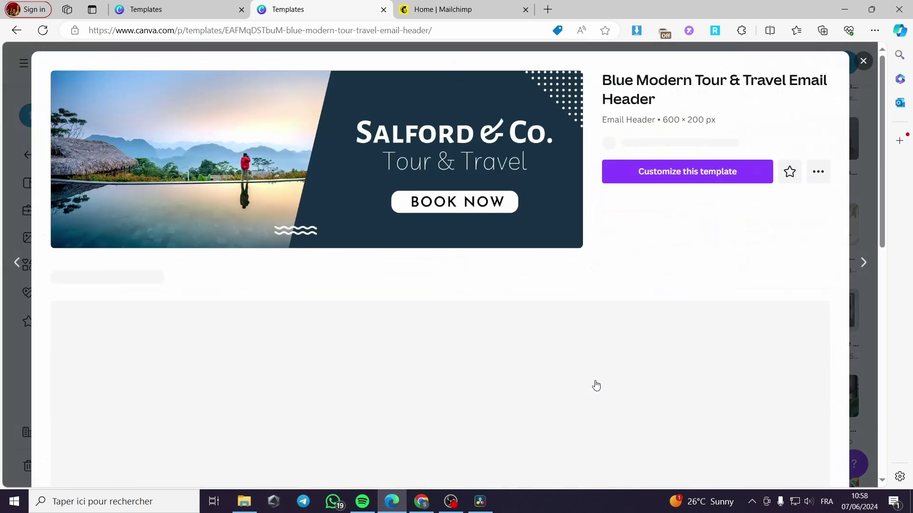
left_click(623, 172)
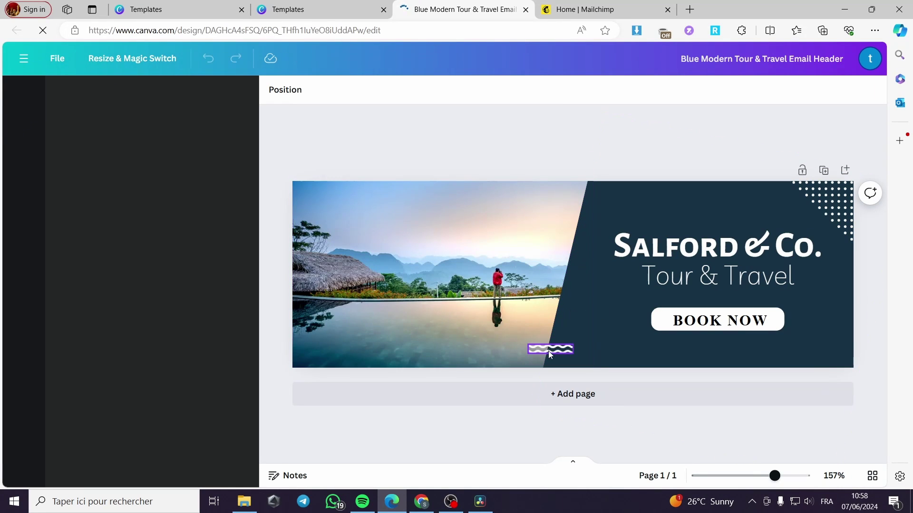
left_click(747, 325)
- Delete the BOOK NOW button and replace the SALFORD & Co. heading with 'Jacksmith'
key("Delete")
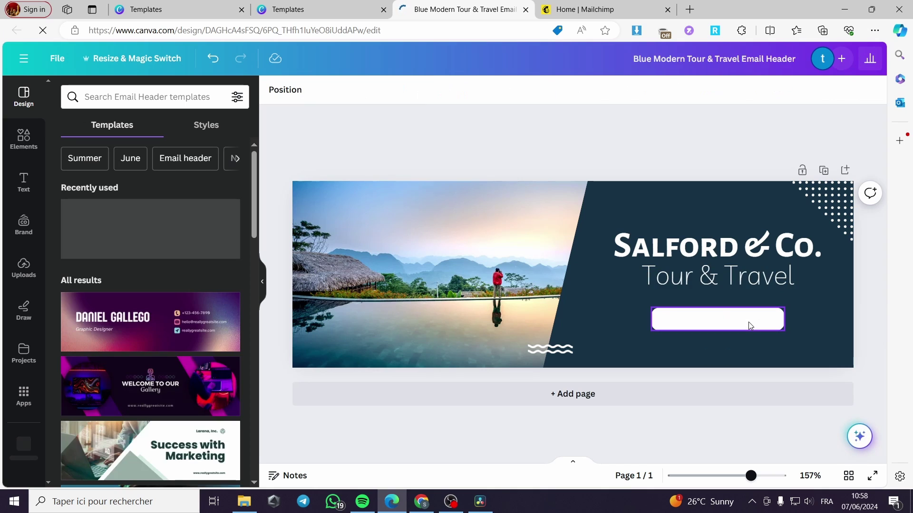
key("Delete")
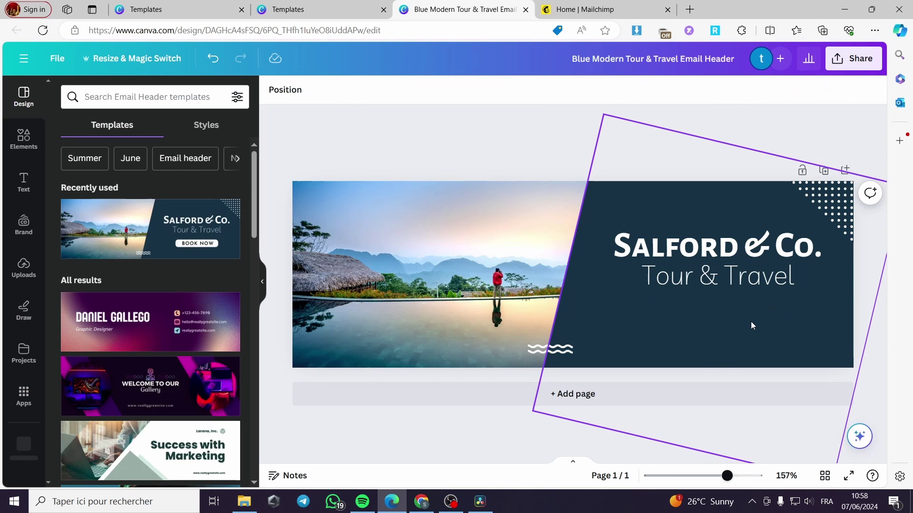
left_click(725, 253)
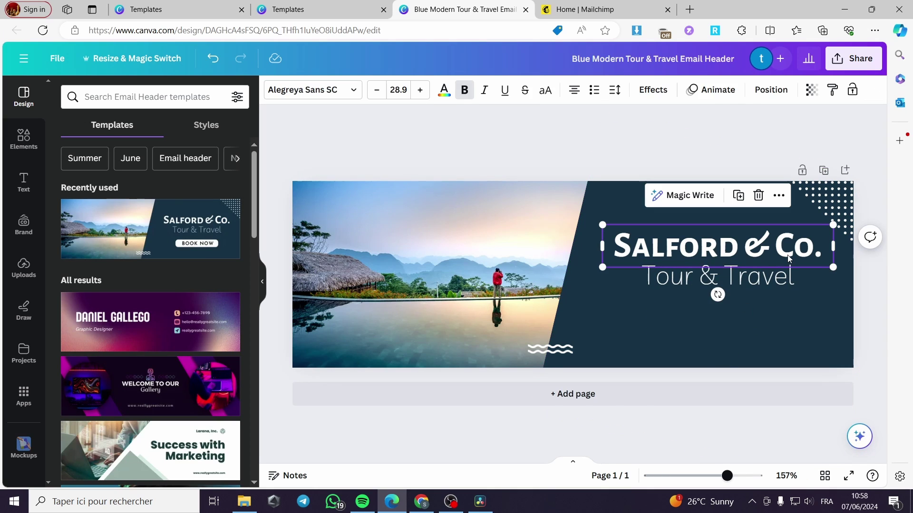
left_click(791, 253)
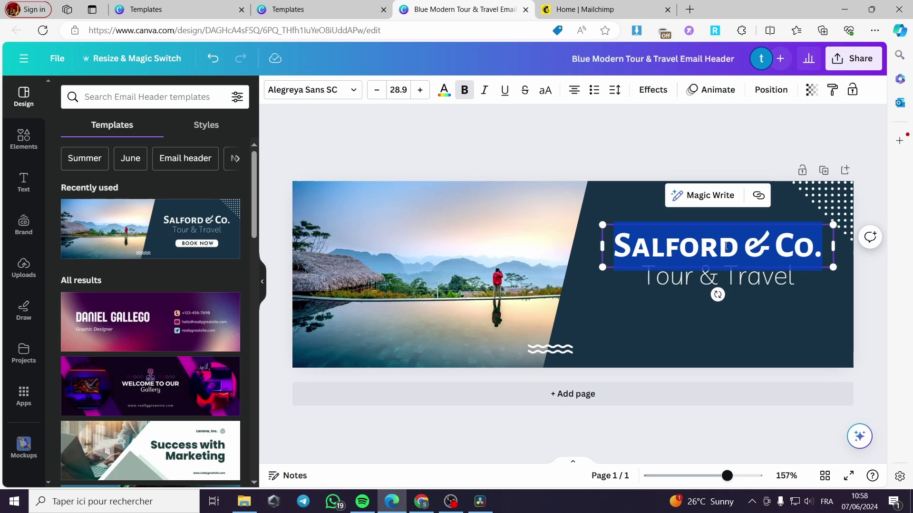
type("JAcksmith")
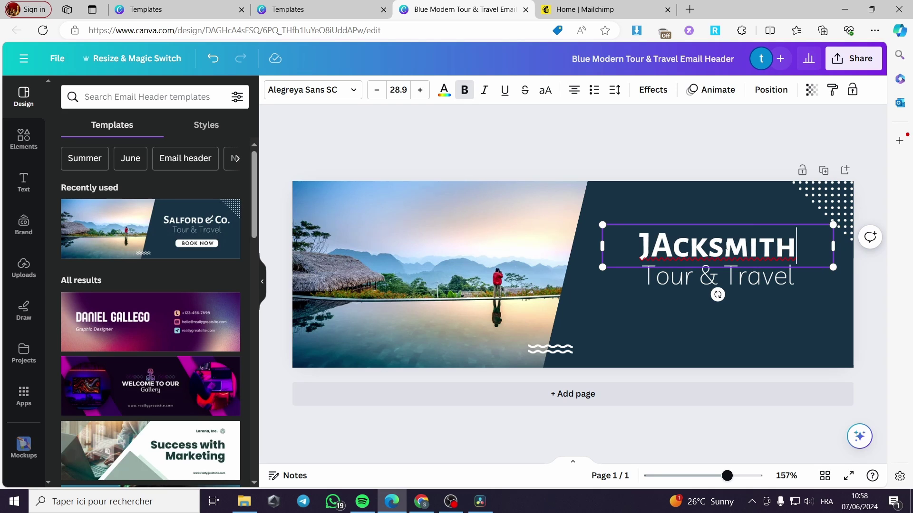
key("Left")
key("Left")
key("Left")
key("Left")
key("Left")
key("Left")
key("Left")
key("BackSpace")
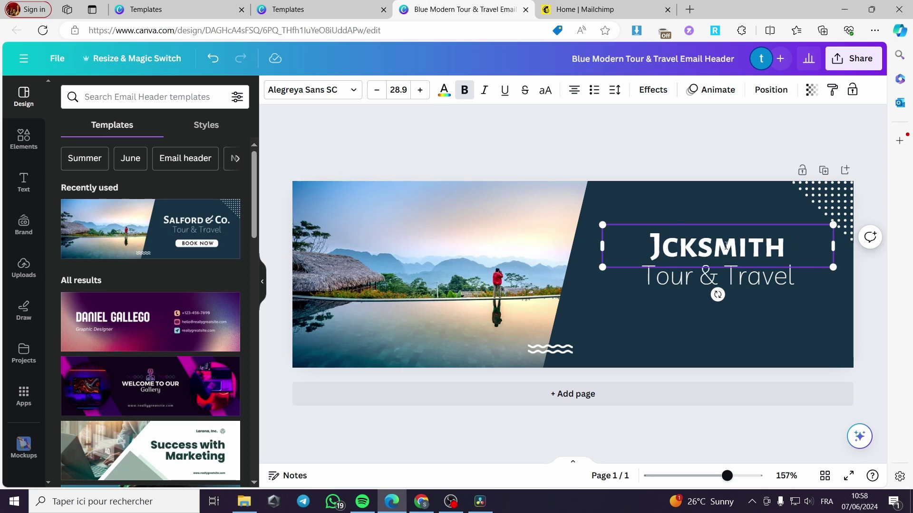
type("a")
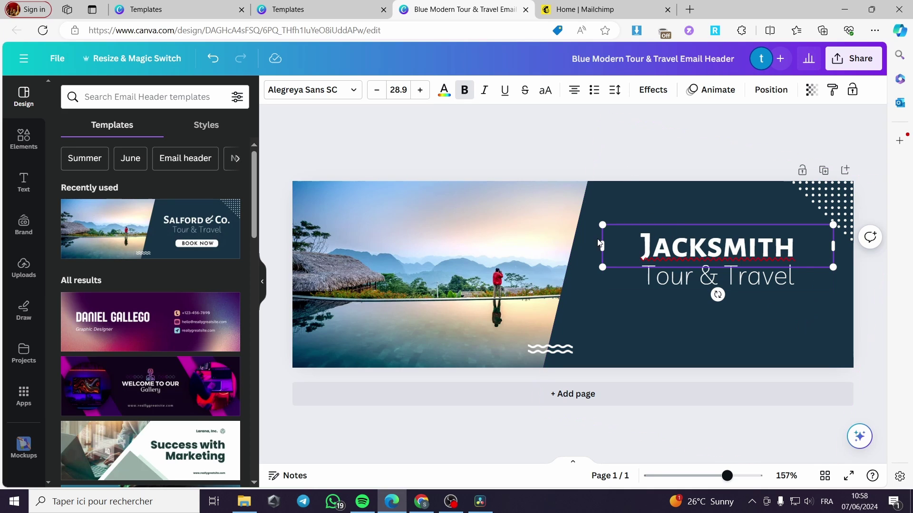
- Download the travel email header as a PNG, then go to the Mailchimp tab
left_click(851, 58)
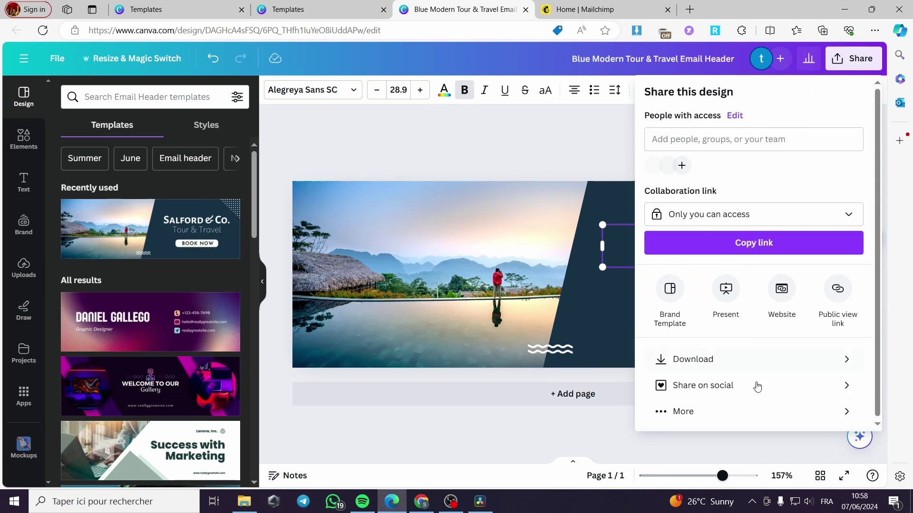
left_click(763, 362)
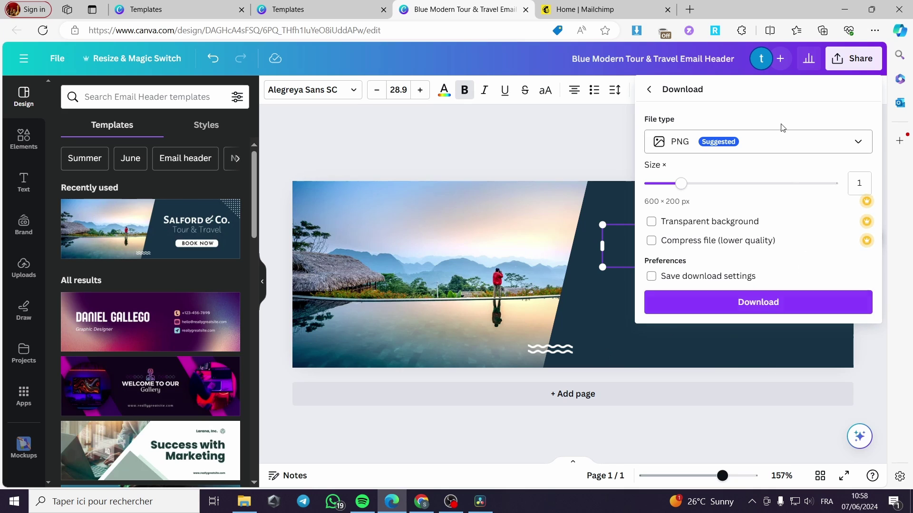
left_click(789, 304)
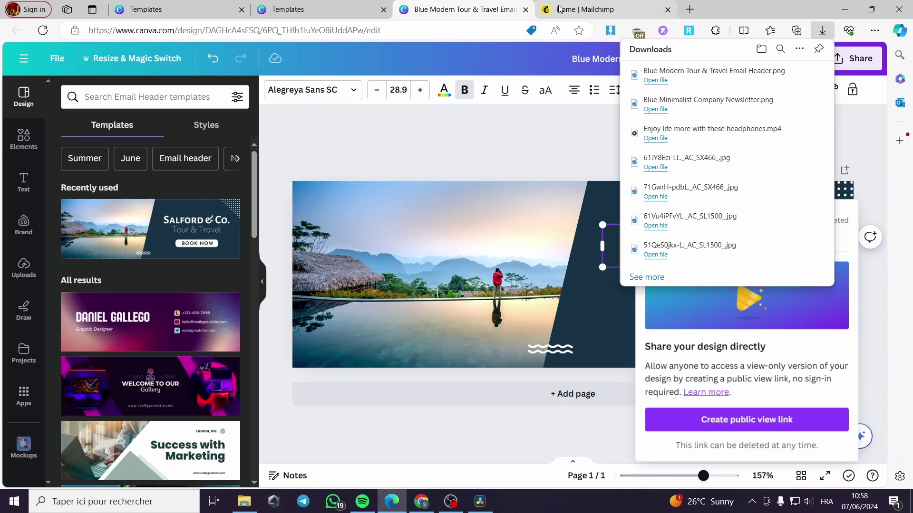
left_click(603, 10)
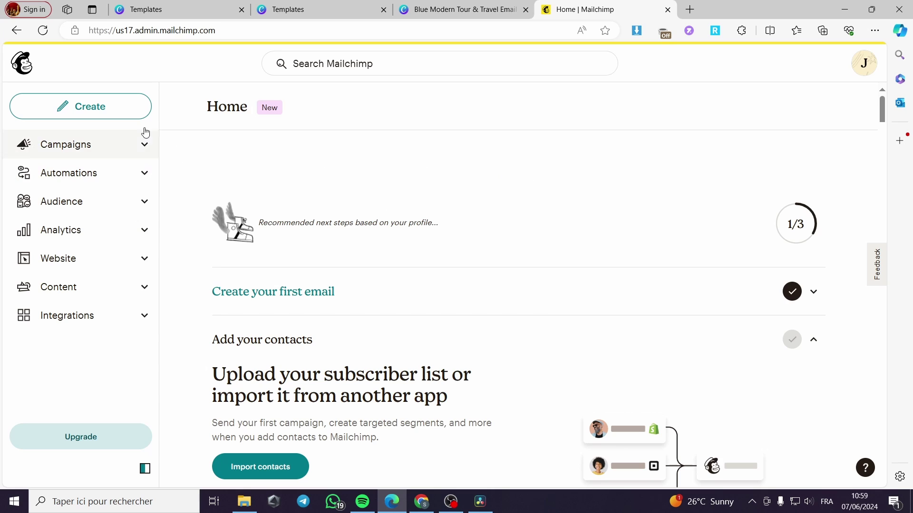
- Create a new campaign and choose Design Email under Regular email
left_click(75, 113)
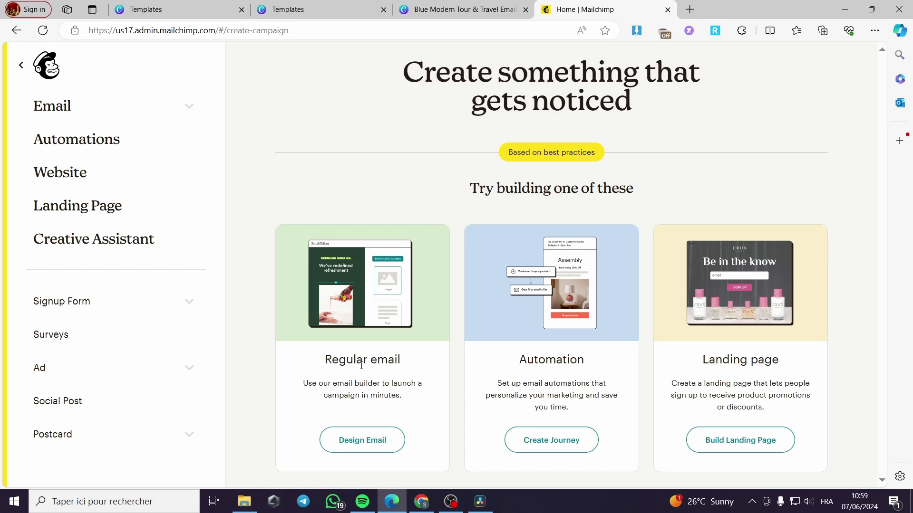
left_click(359, 440)
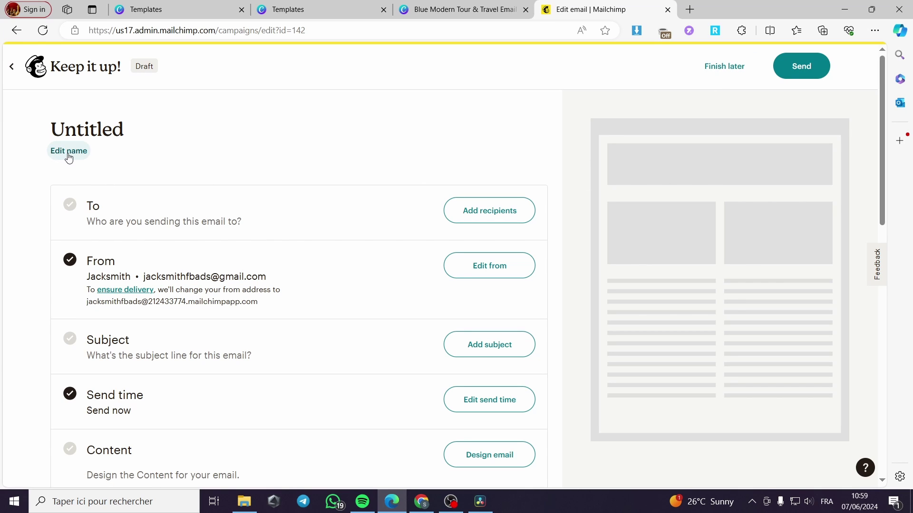
- Apply the Start from scratch template to the email content
scroll(470, 269, "down", 2)
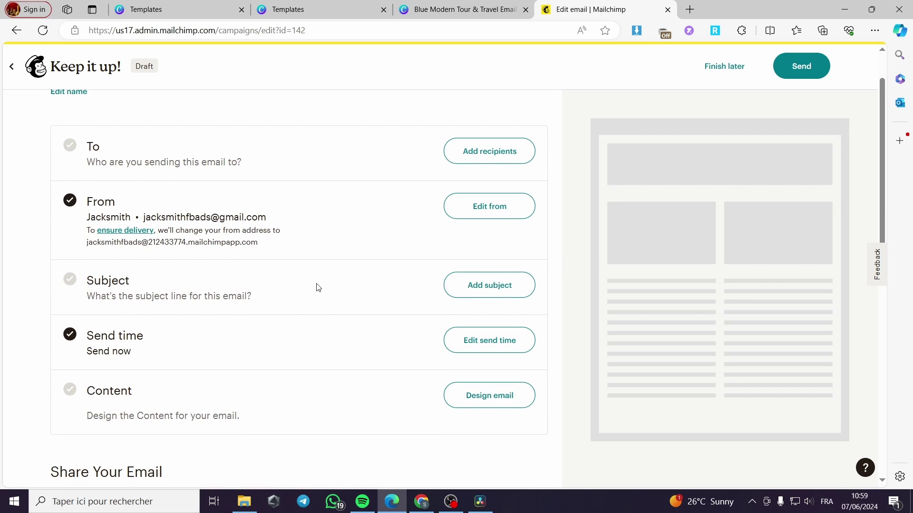
left_click(481, 403)
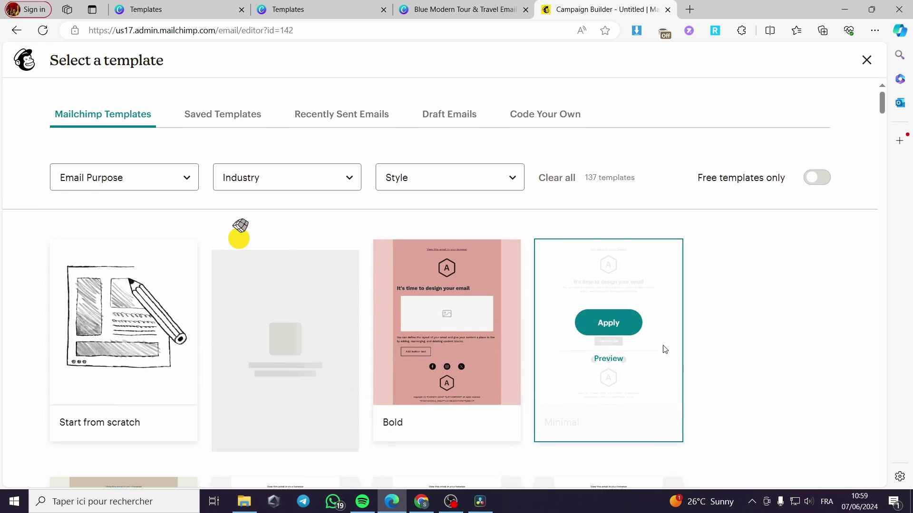
scroll(665, 351, "down", 1)
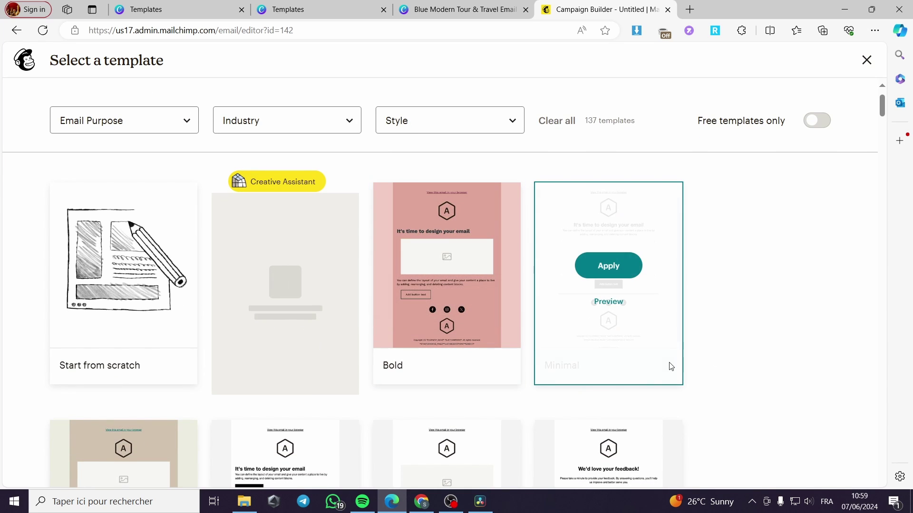
scroll(750, 357, "down", 5)
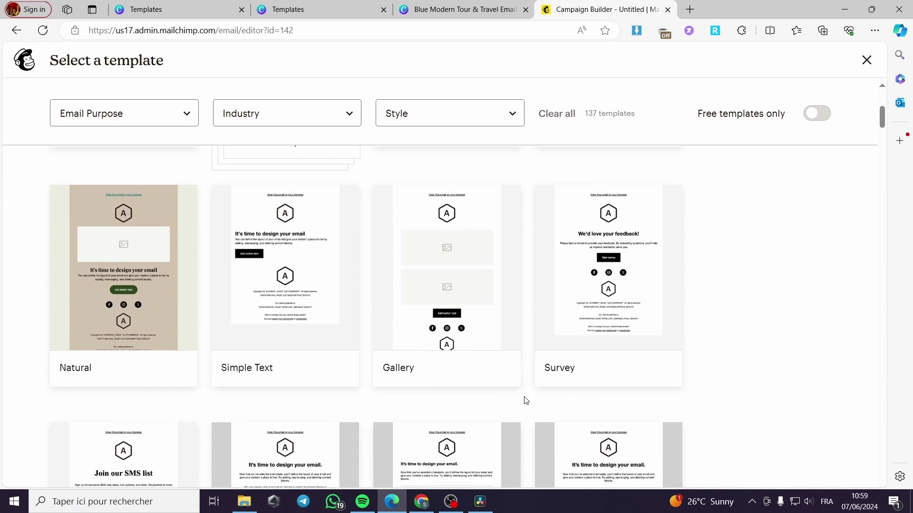
scroll(480, 403, "up", 6)
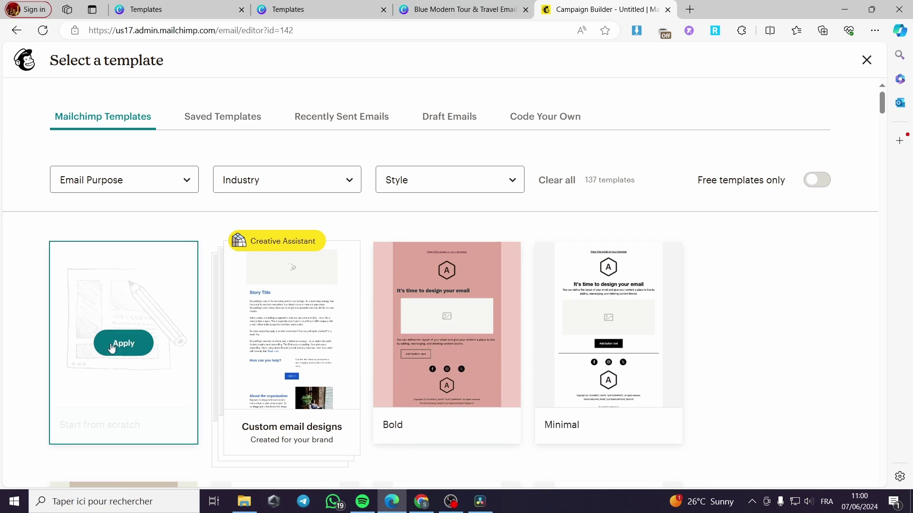
left_click(112, 346)
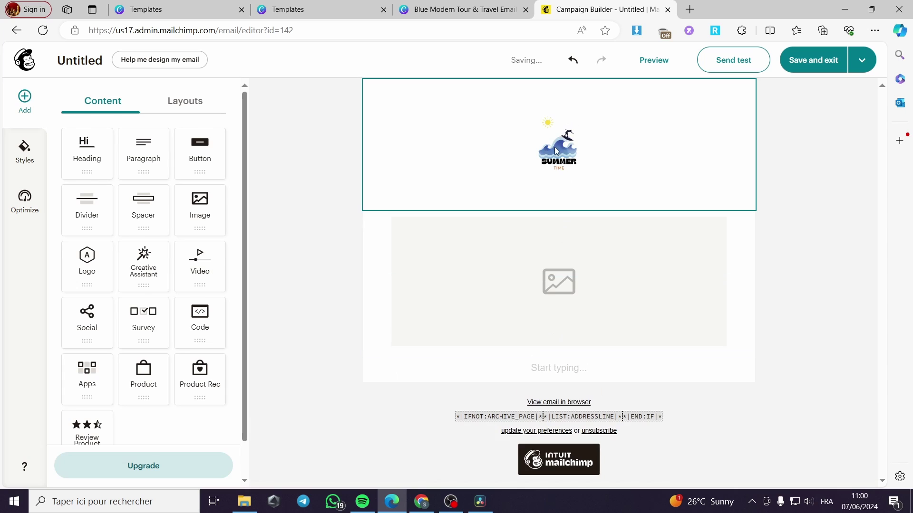
left_click(560, 157)
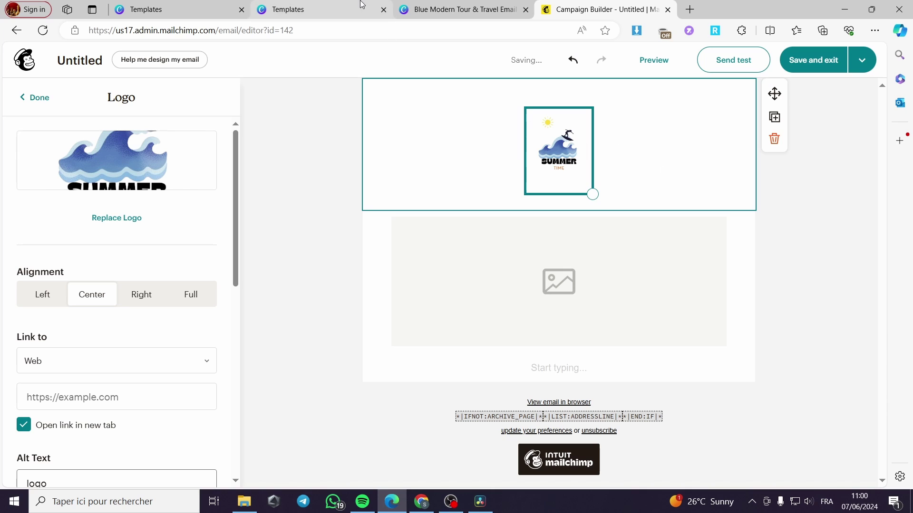
left_click(553, 276)
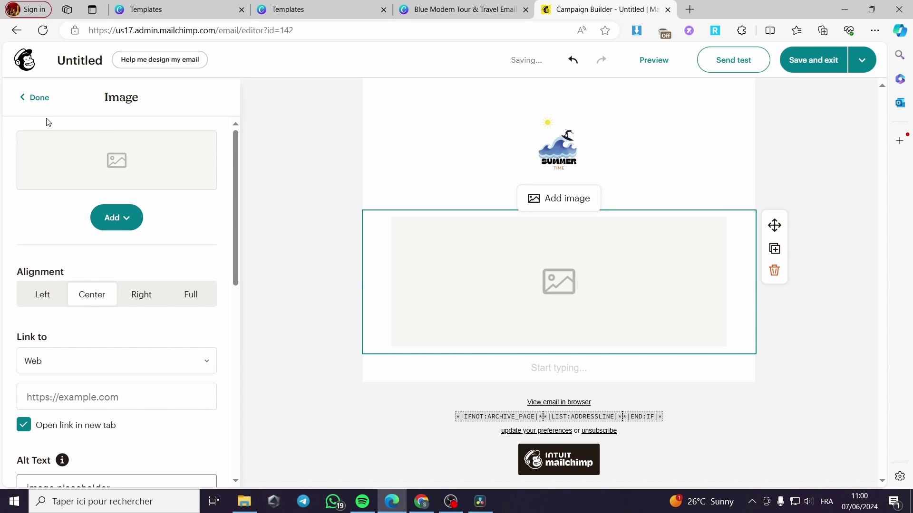
left_click(18, 102)
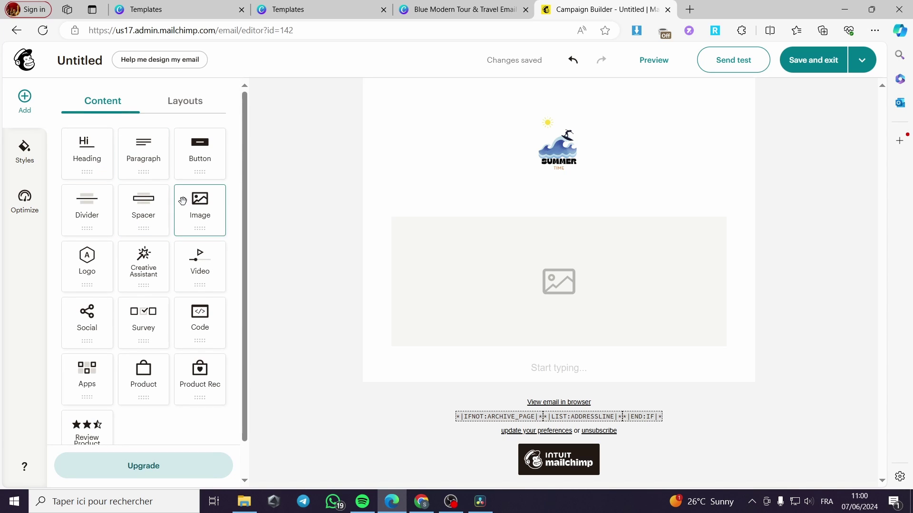
scroll(197, 266, "down", 1)
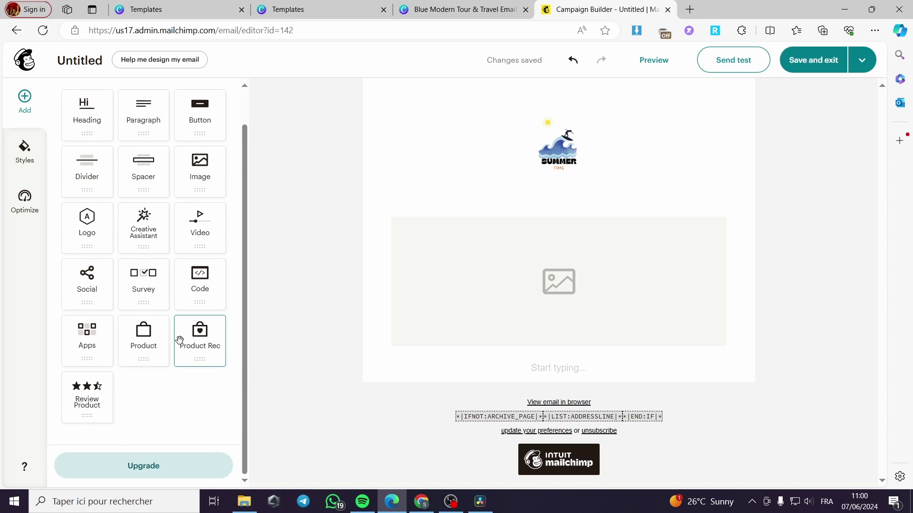
scroll(180, 340, "up", 1)
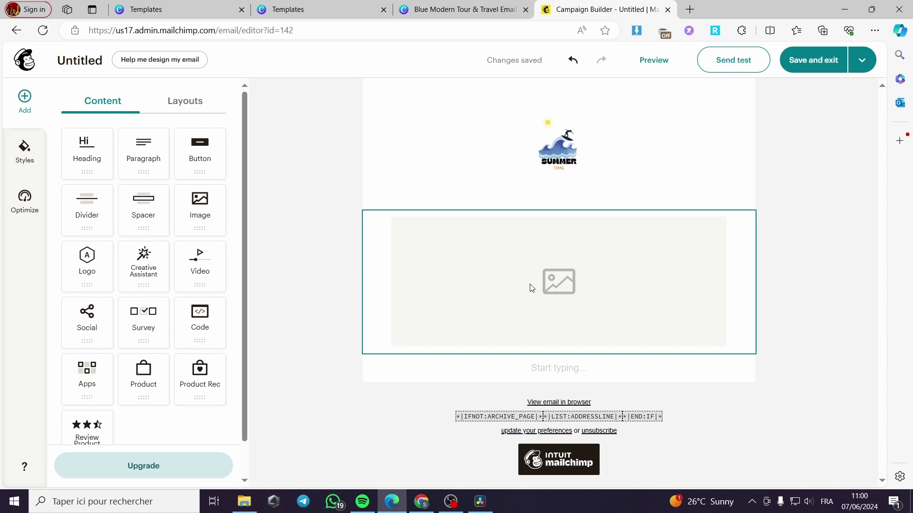
- Upload the Blue Modern Tour & Travel Email Header PNG into the empty image block
left_click(566, 284)
left_click(540, 202)
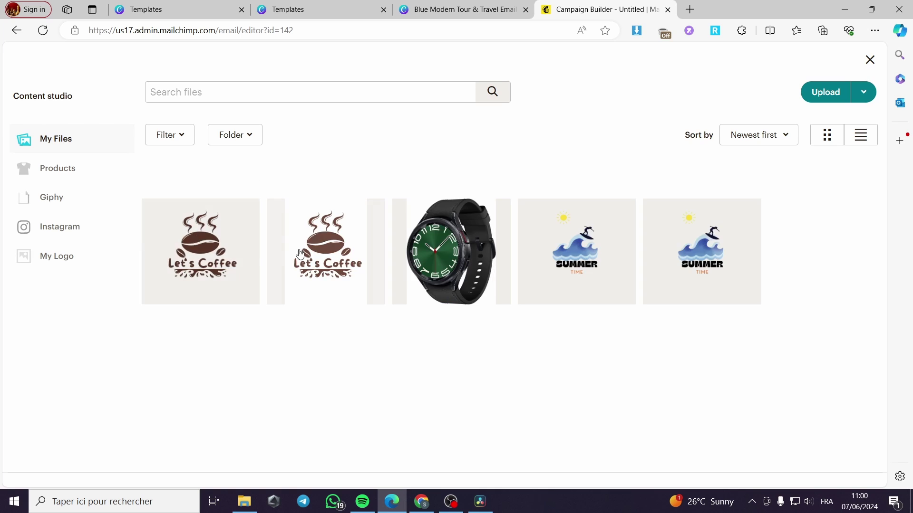
left_click(826, 91)
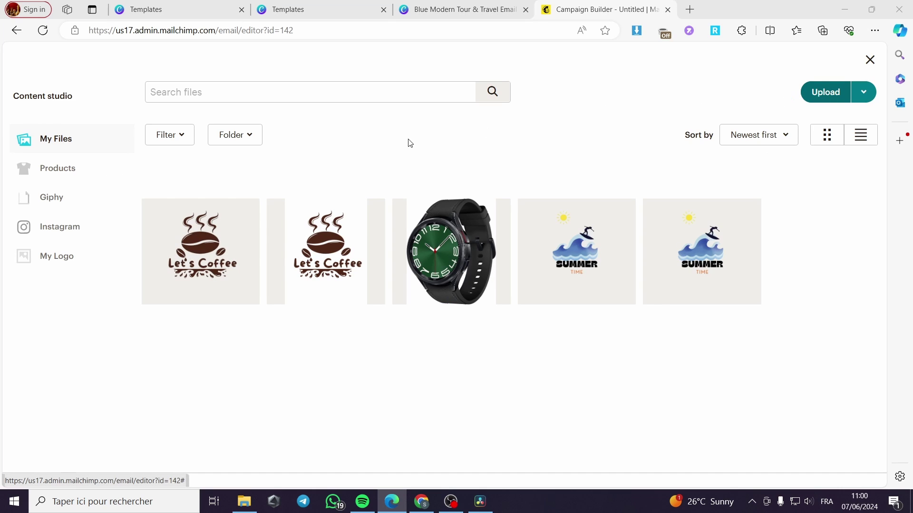
double_click(390, 187)
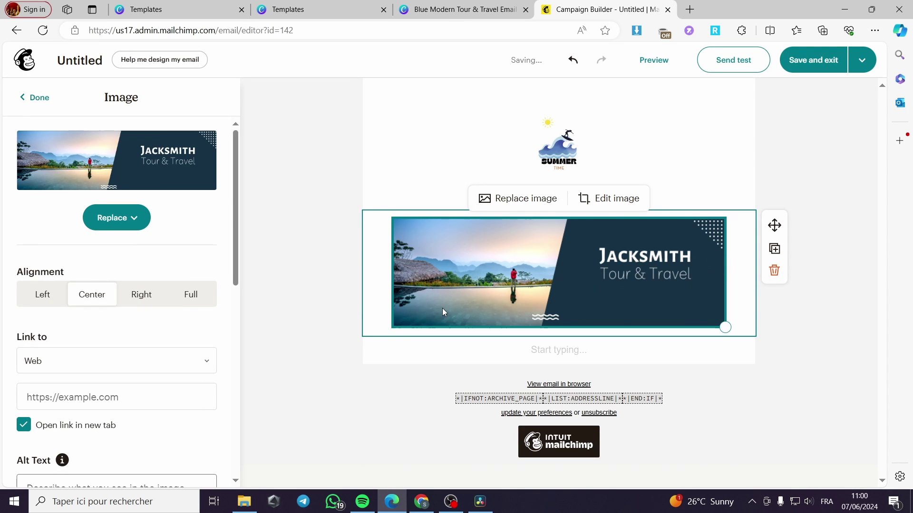
left_click(558, 353)
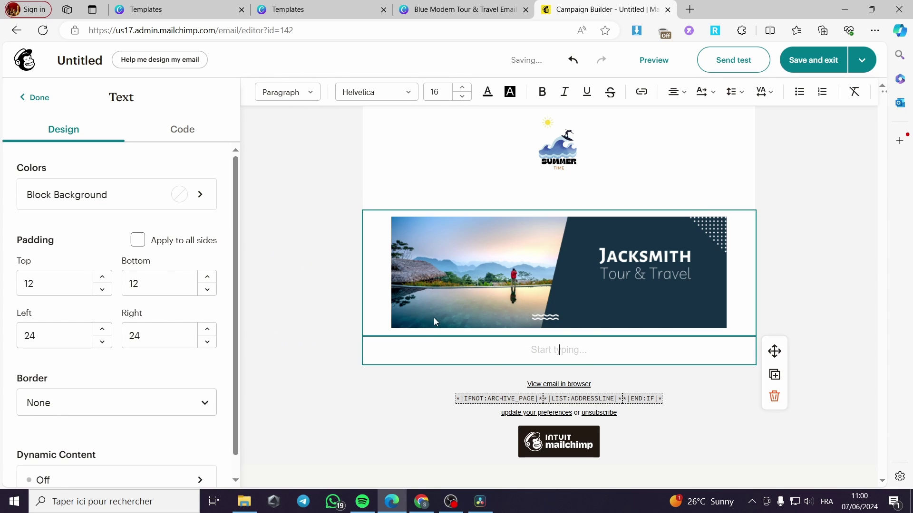
- Add an image block below the banner with the uploaded Blue Minimalist Company Newsletter image
left_click(39, 97)
left_click_drag(202, 199, 548, 345)
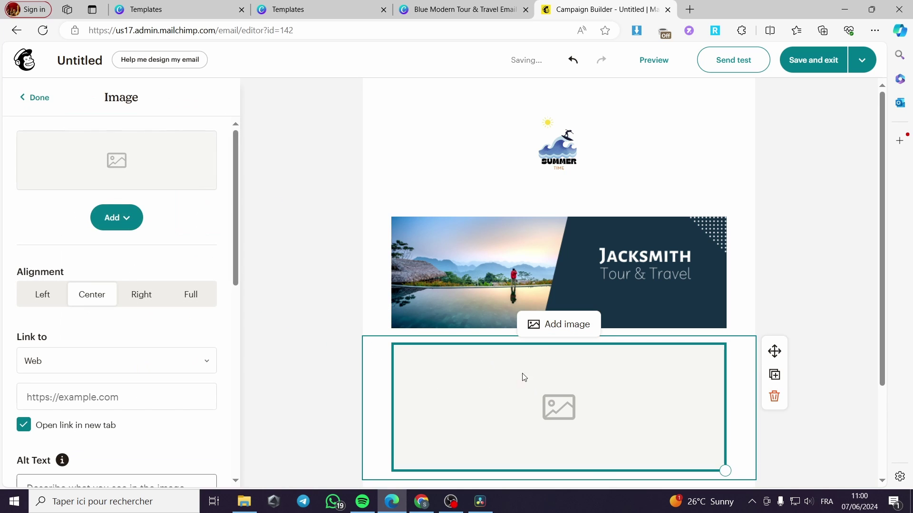
left_click(112, 219)
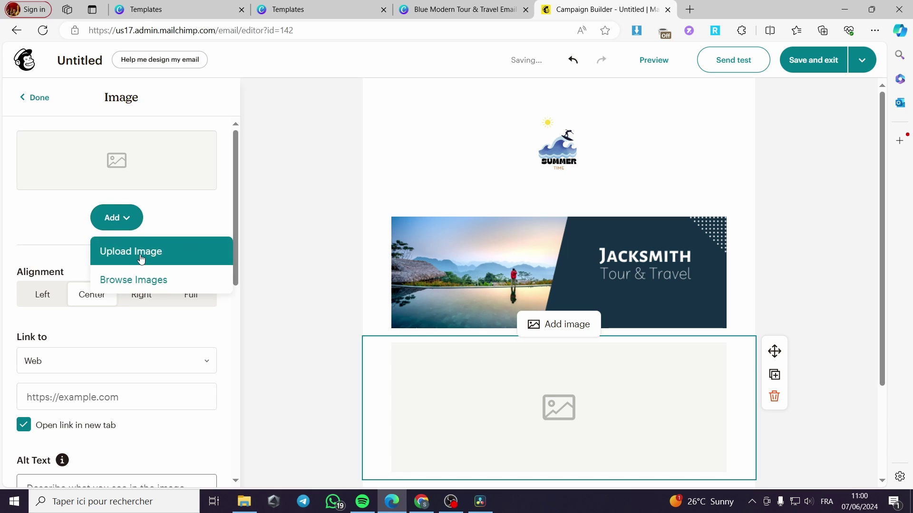
left_click(134, 265)
left_click(526, 181)
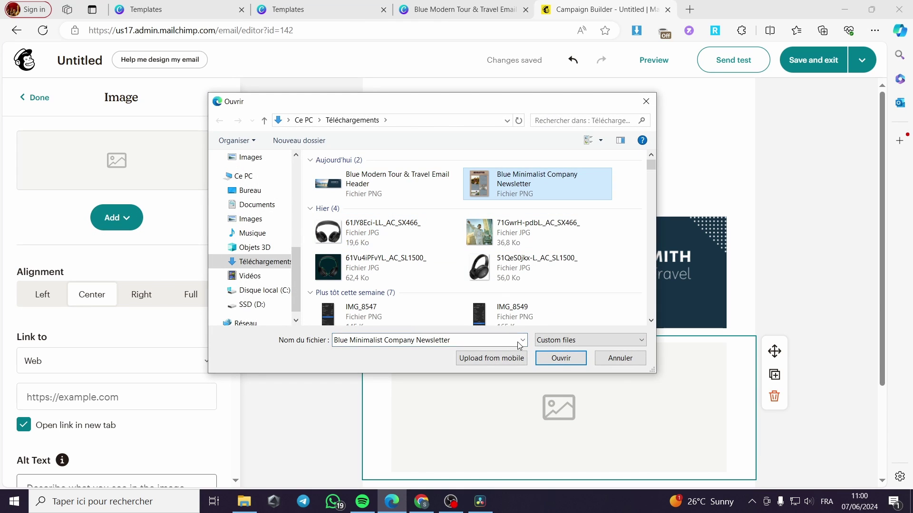
left_click(555, 361)
scroll(398, 409, "down", 3)
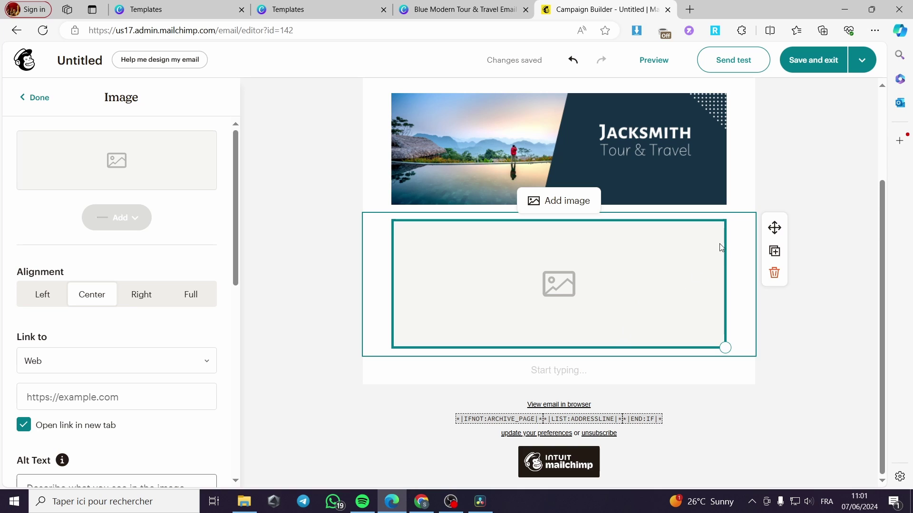
left_click(29, 97)
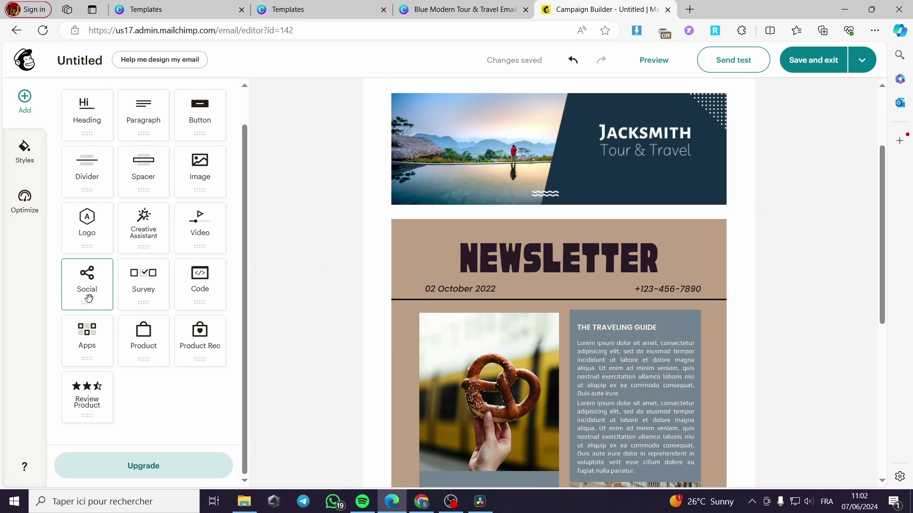
- Place a social links block between the travel banner and the newsletter image
left_click_drag(89, 298, 412, 228)
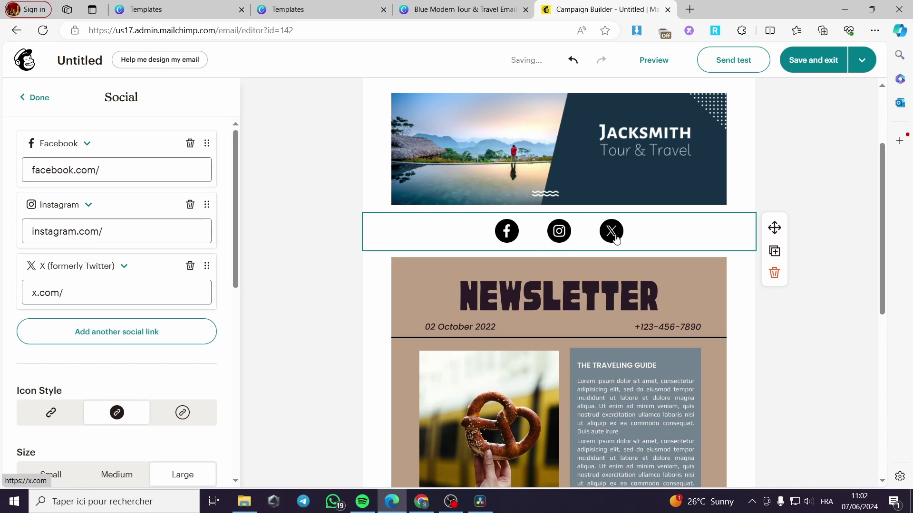
scroll(183, 326, "down", 3)
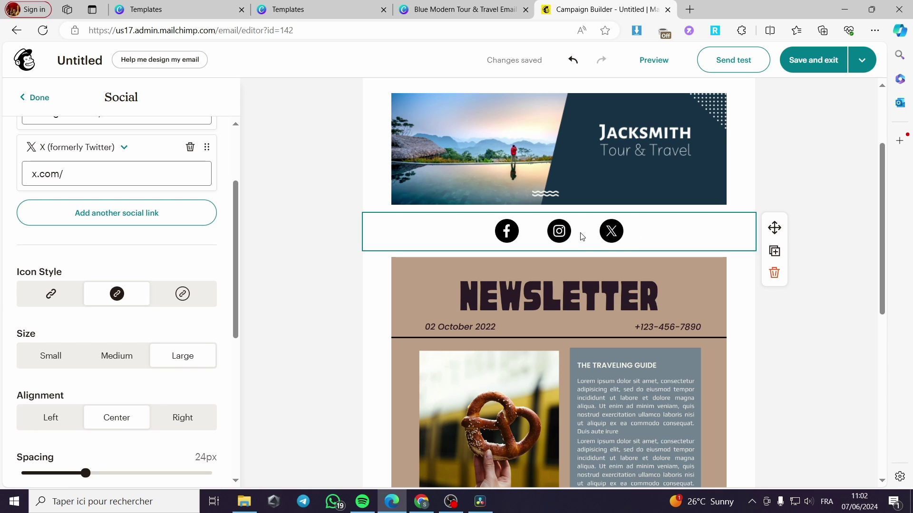
scroll(564, 230, "down", 1)
scroll(119, 333, "down", 5)
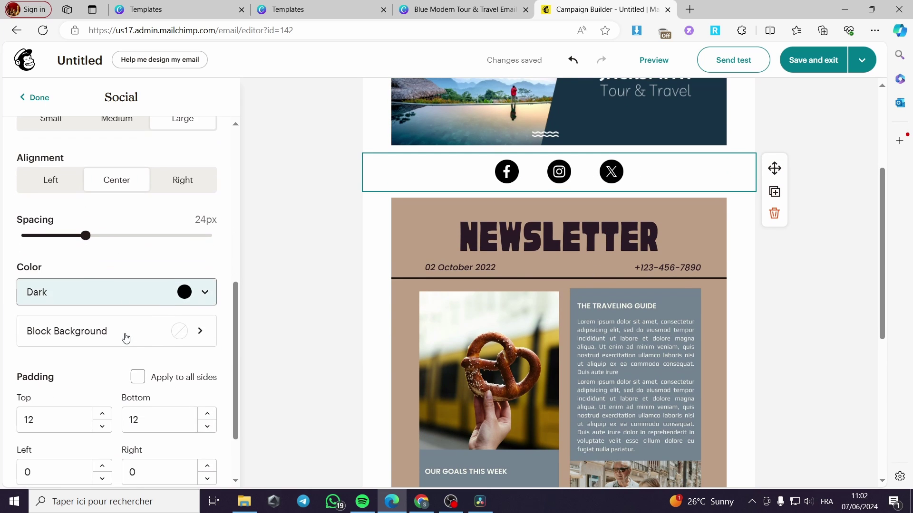
- Set the social icon colour to 'Color', review the X link, and close the block
left_click(200, 297)
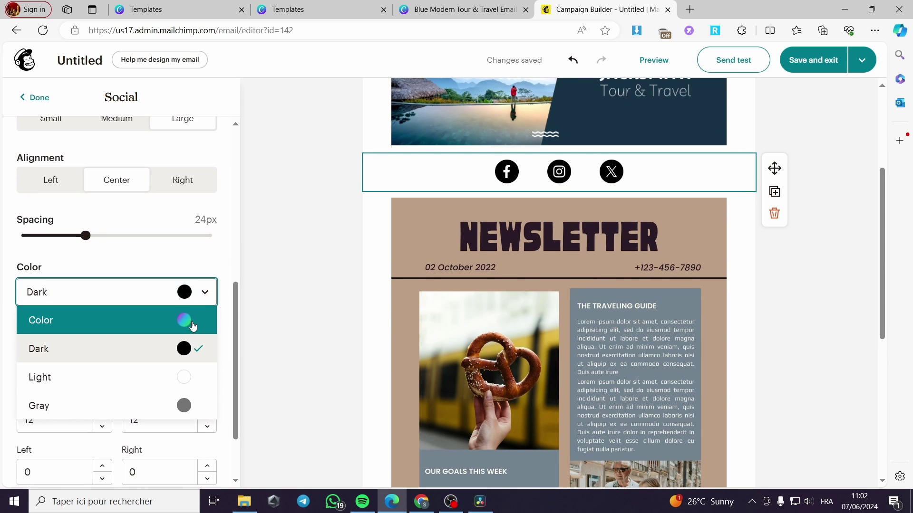
left_click(190, 326)
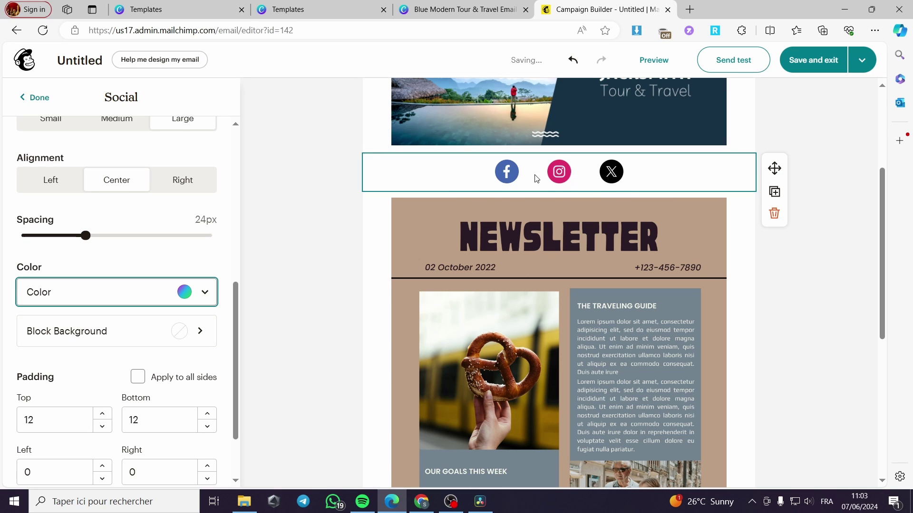
scroll(161, 355, "down", 2)
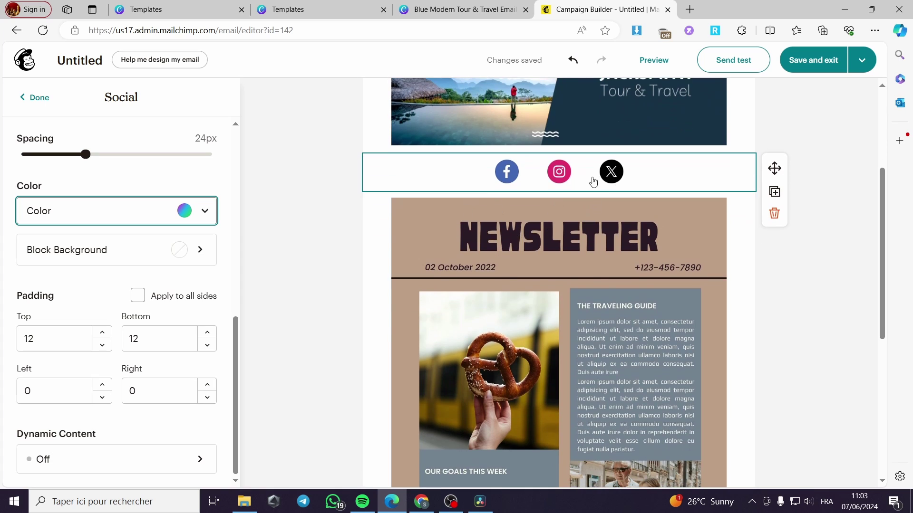
scroll(142, 336, "up", 10)
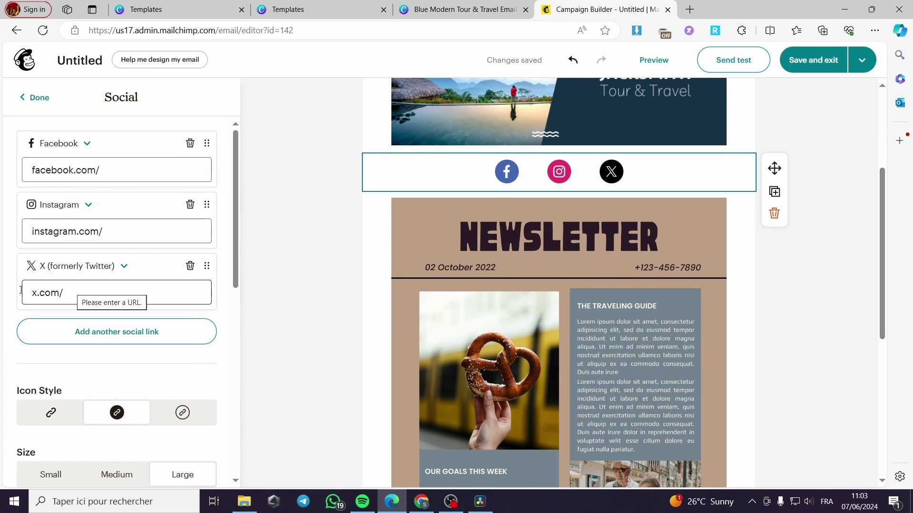
left_click(116, 291)
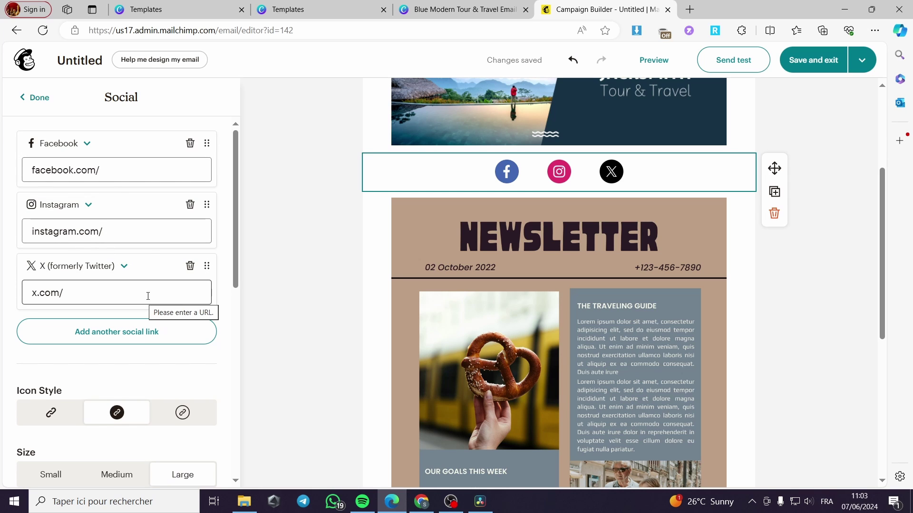
scroll(538, 278, "down", 5)
scroll(514, 260, "up", 1)
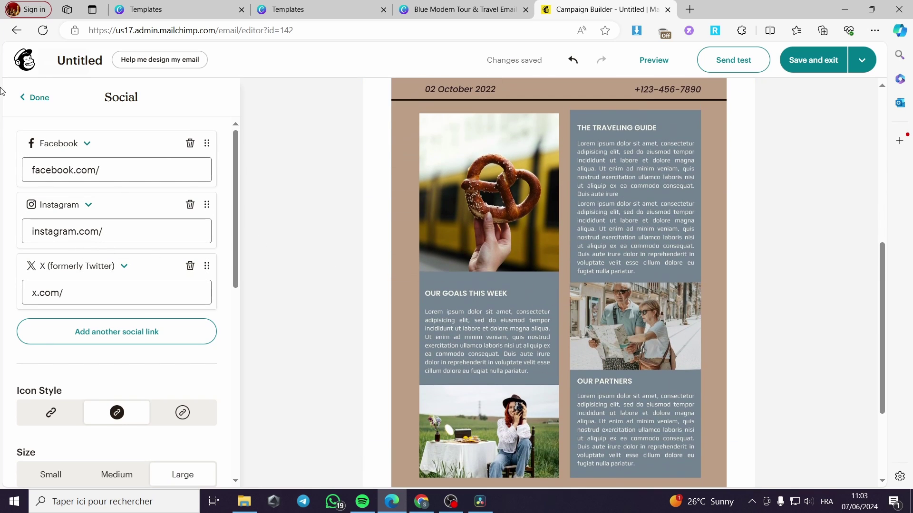
left_click(36, 97)
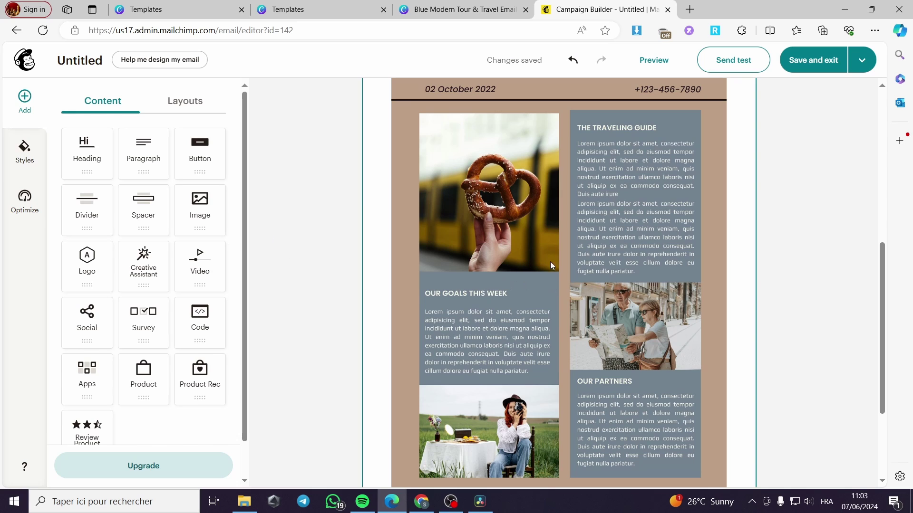
scroll(554, 263, "up", 6)
scroll(541, 269, "up", 2)
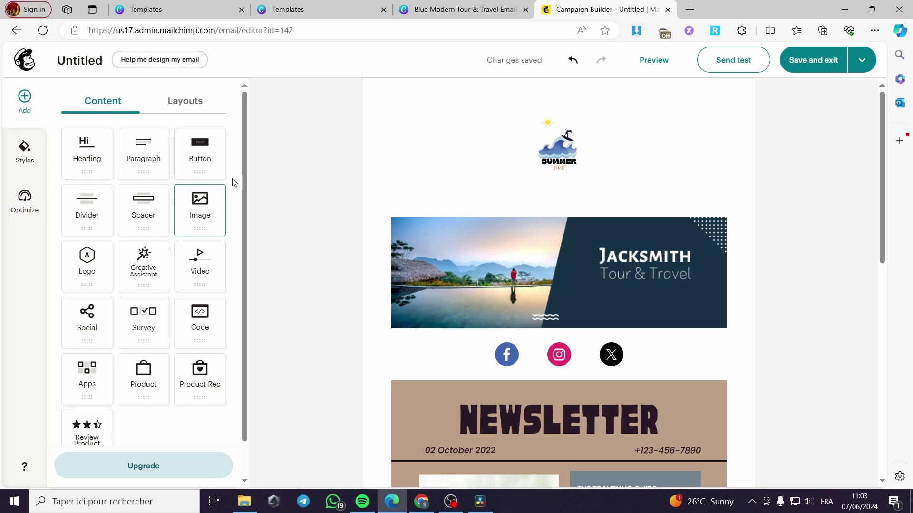
scroll(537, 335, "down", 10)
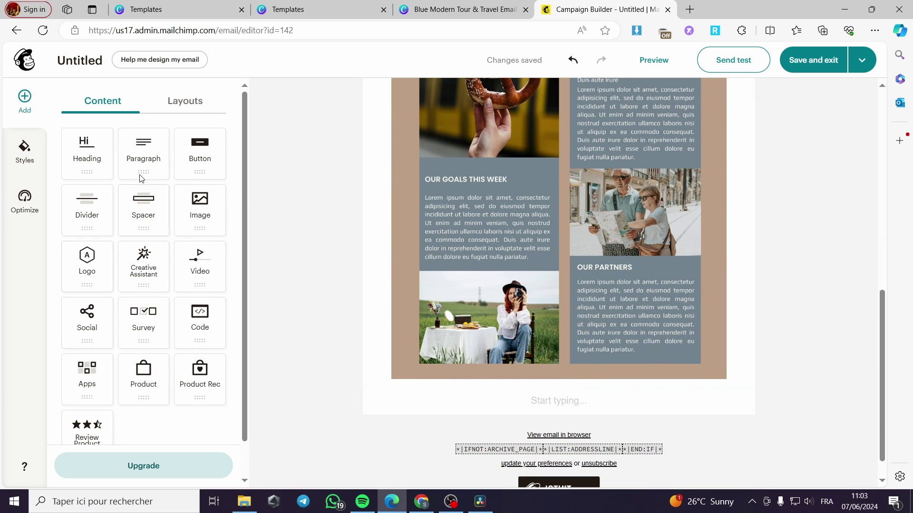
- Add a button block beneath the newsletter image and give it a blue border
left_click_drag(199, 153, 558, 373)
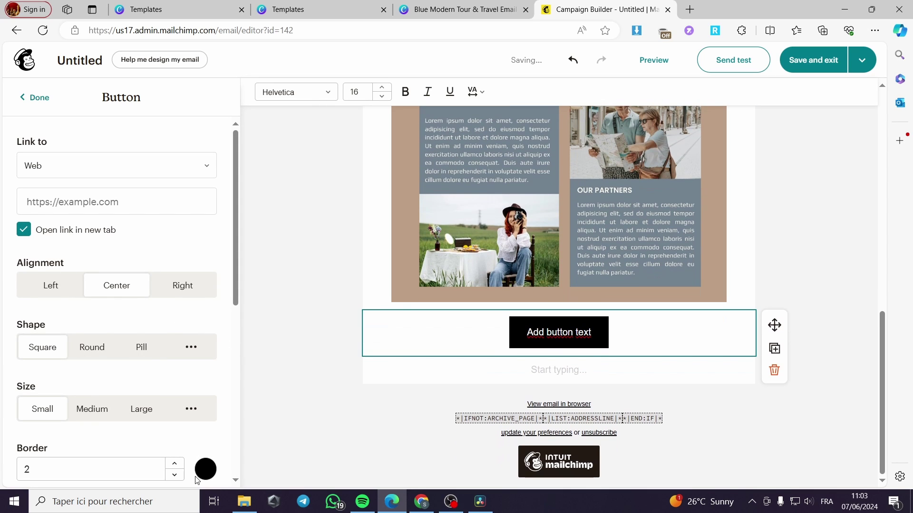
left_click(203, 478)
left_click(55, 300)
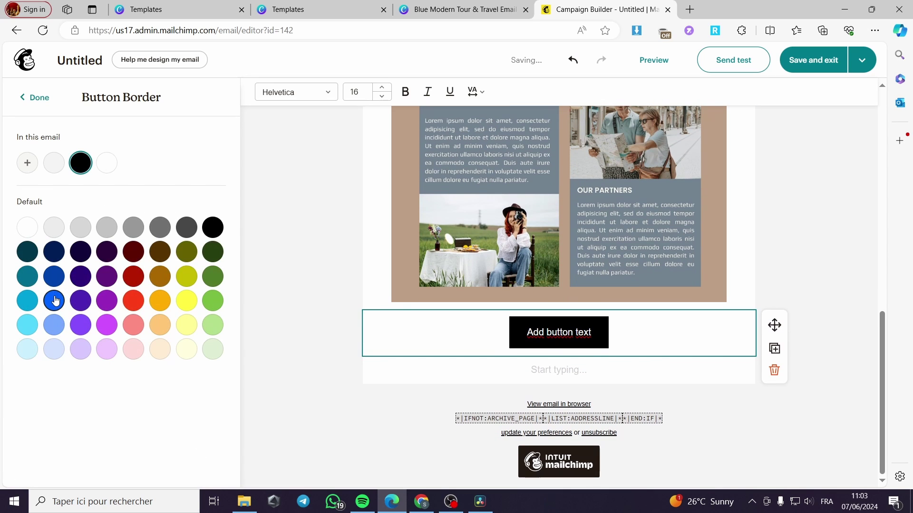
left_click(54, 300)
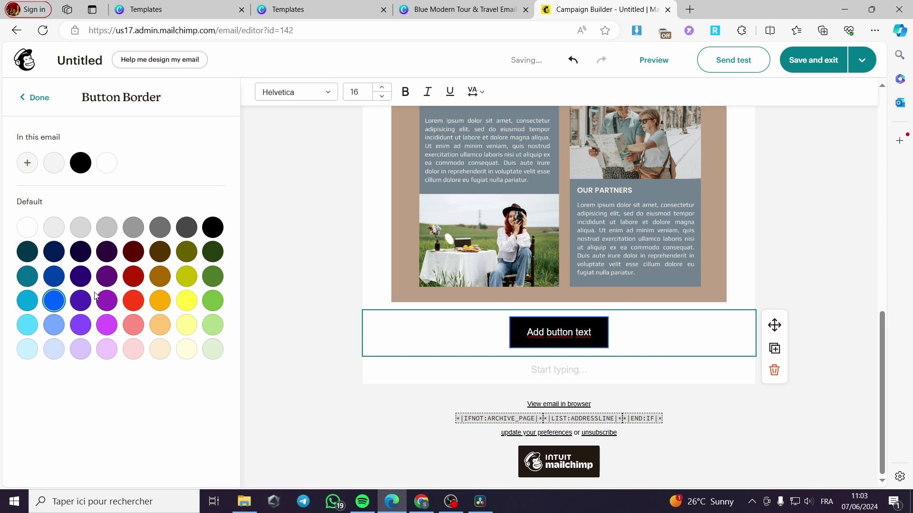
left_click(30, 99)
- Set the button fill colour to light blue
scroll(93, 374, "down", 7)
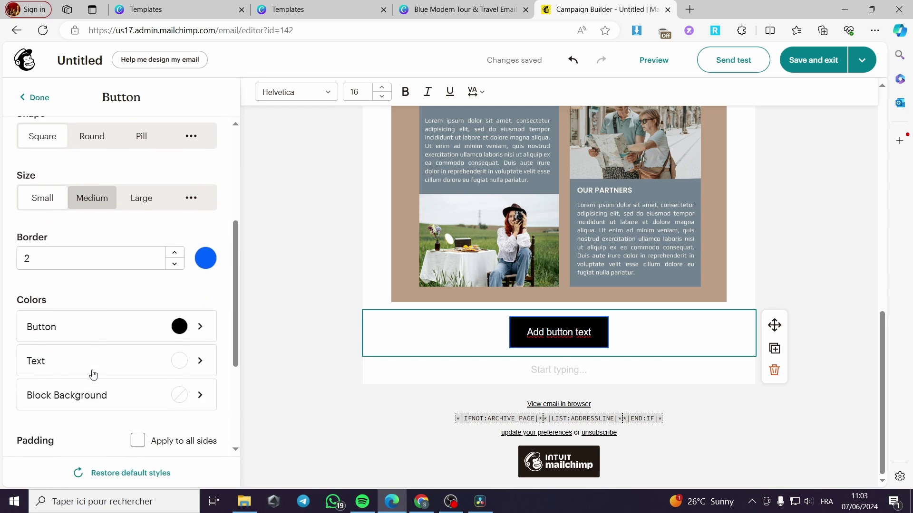
left_click(57, 240)
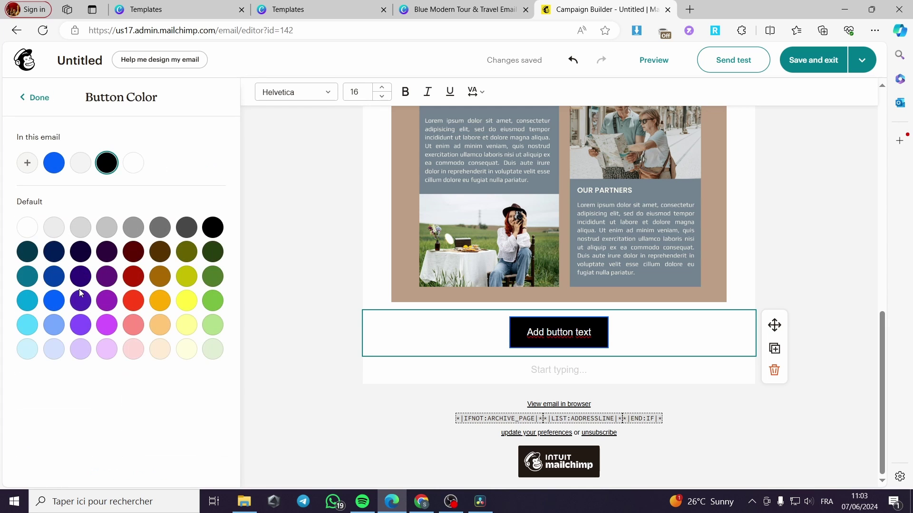
left_click(55, 302)
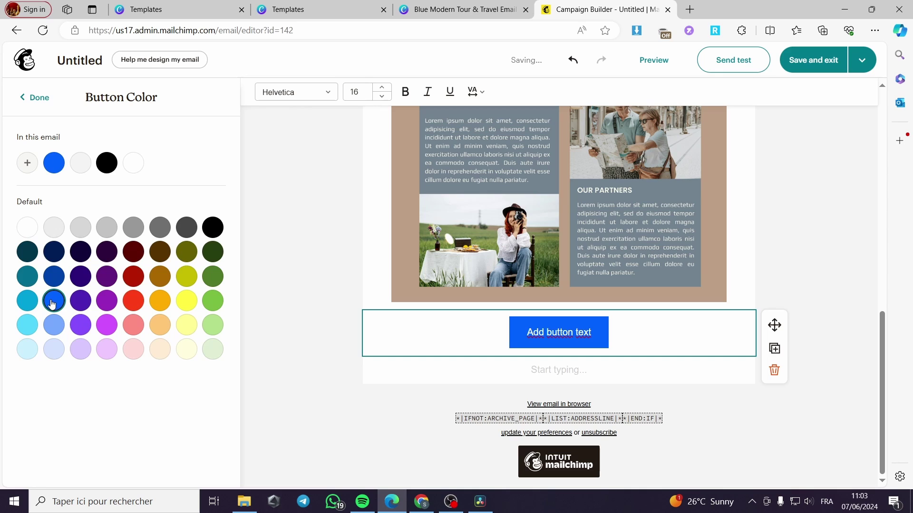
left_click(54, 326)
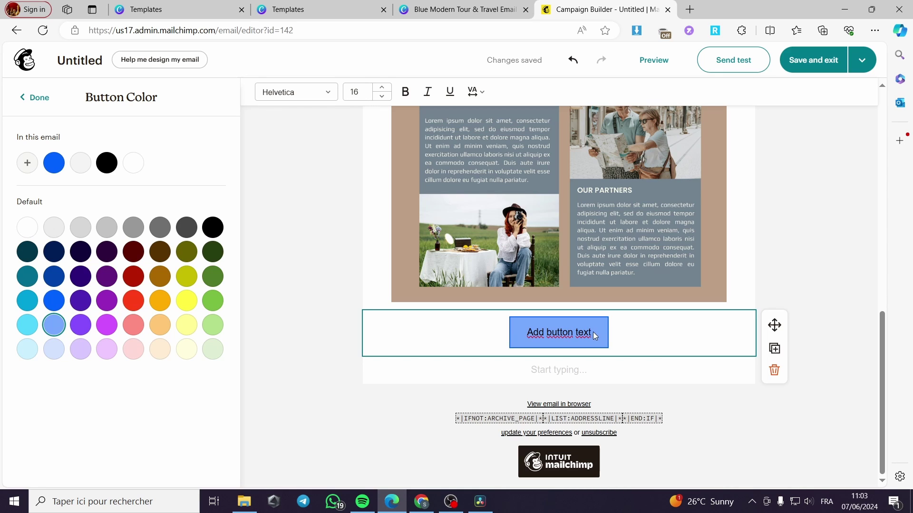
left_click(55, 349)
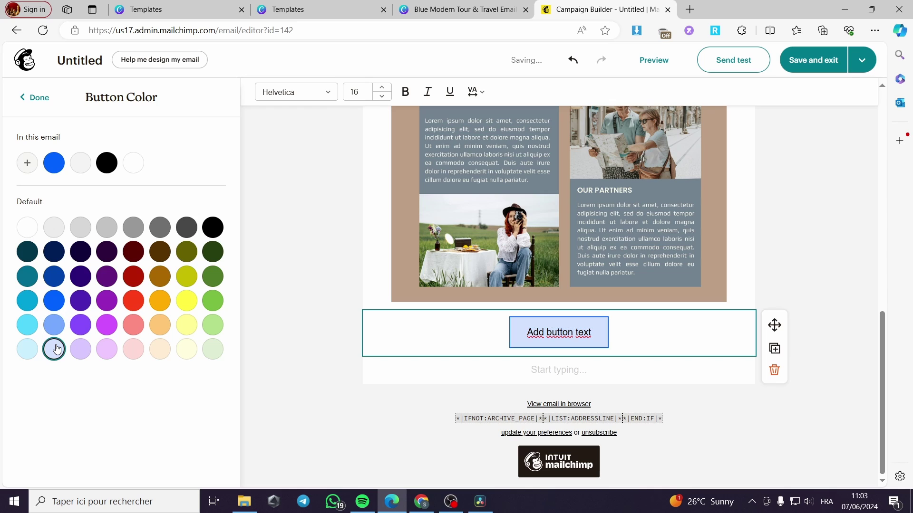
left_click(54, 325)
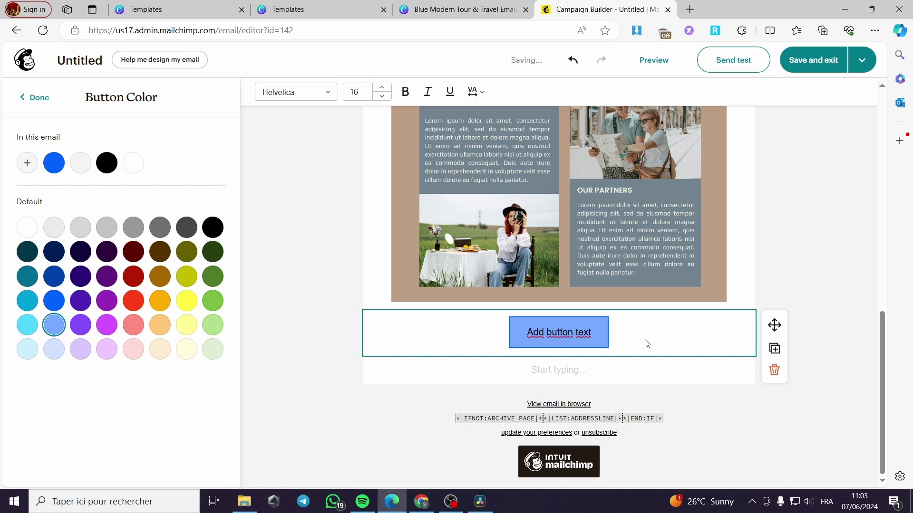
left_click(37, 99)
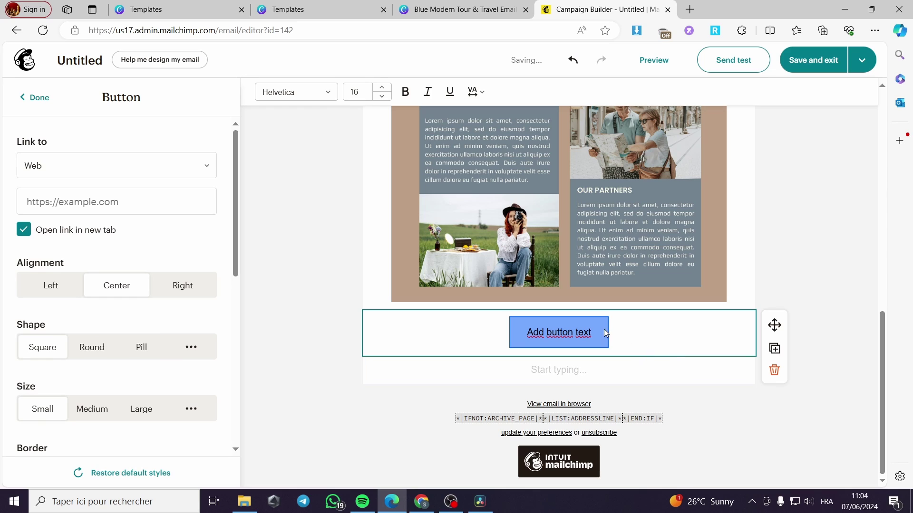
- Change the button label to 'Learn more'
scroll(133, 339, "down", 4)
scroll(133, 339, "up", 4)
left_click_drag(591, 335, 515, 334)
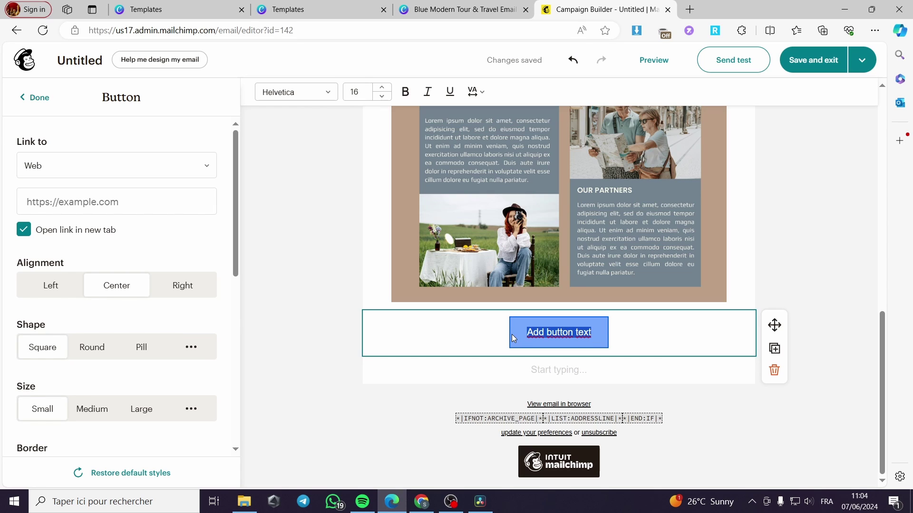
type("L")
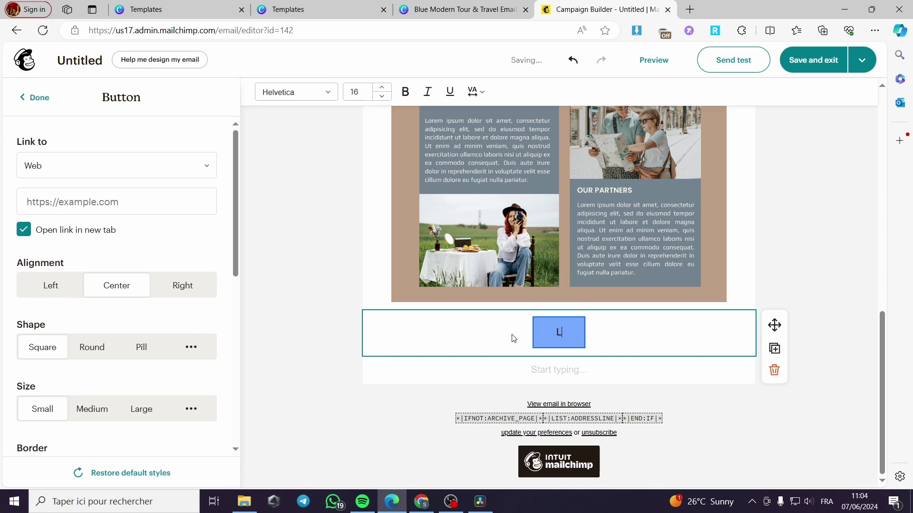
type("Ear Lore")
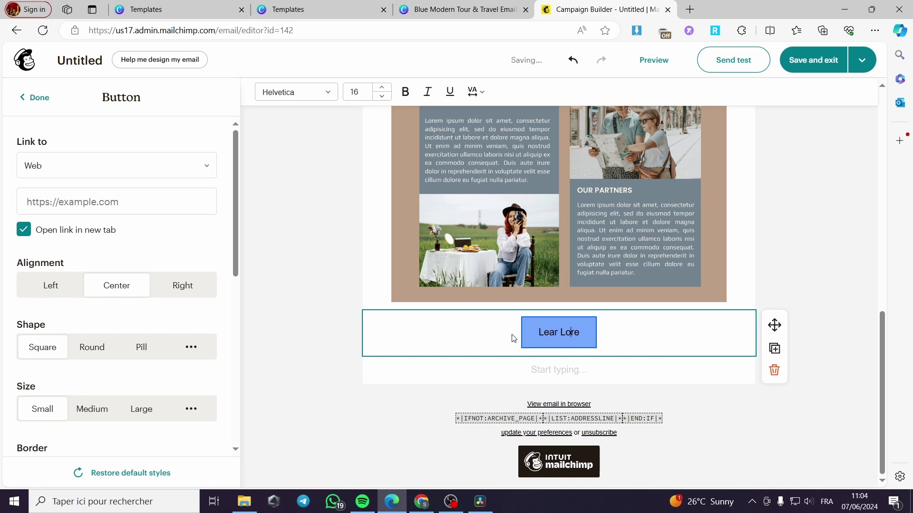
key("BackSpace")
type("m")
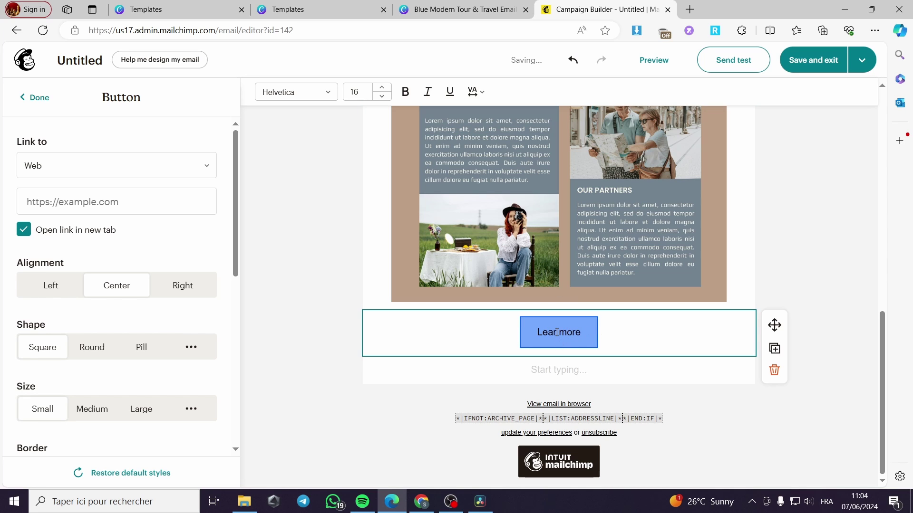
type("n")
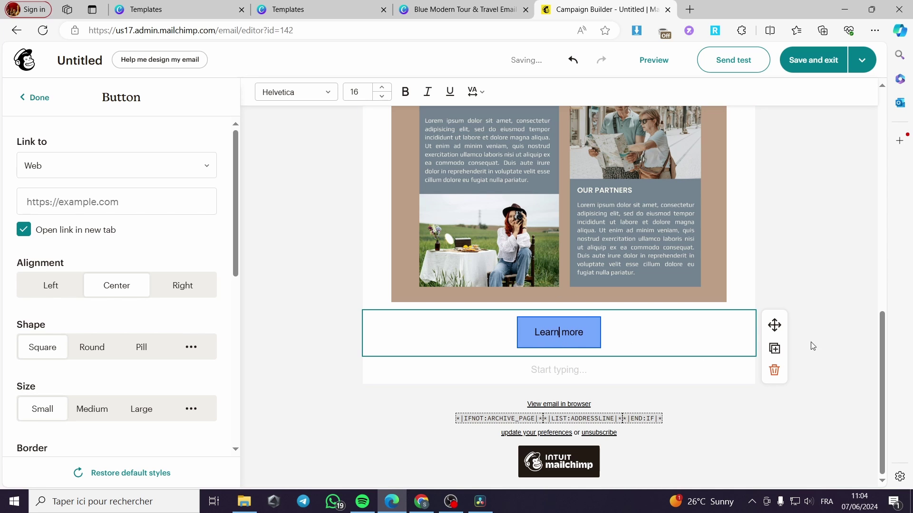
left_click(839, 239)
- Set the newsletter image's link type to a web address
scroll(470, 347, "up", 10)
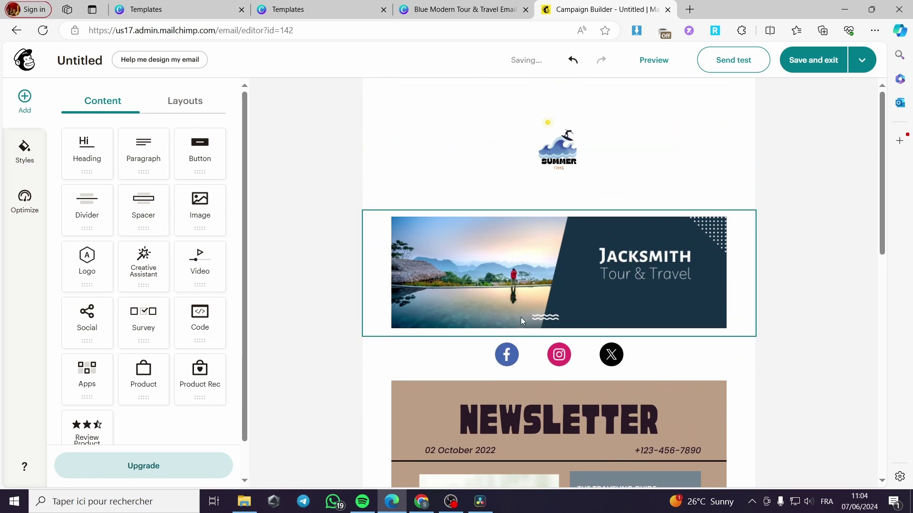
scroll(520, 317, "down", 5)
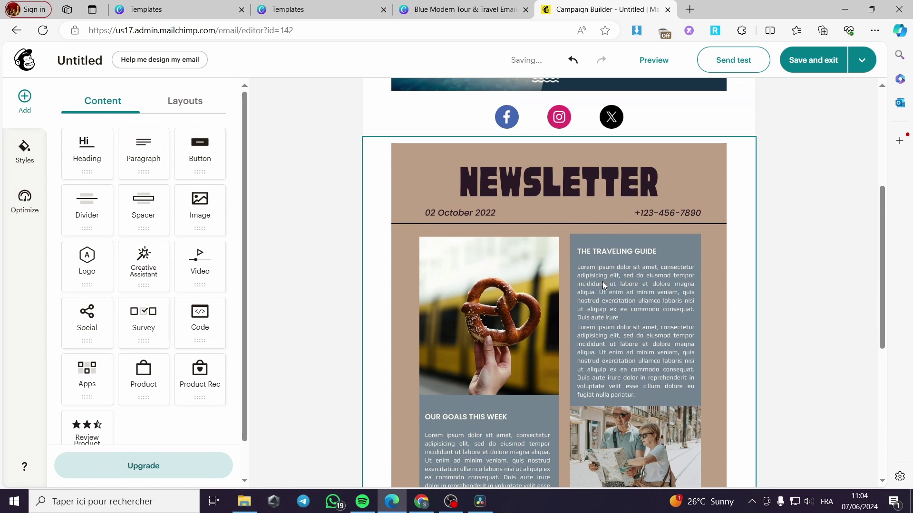
left_click(592, 192)
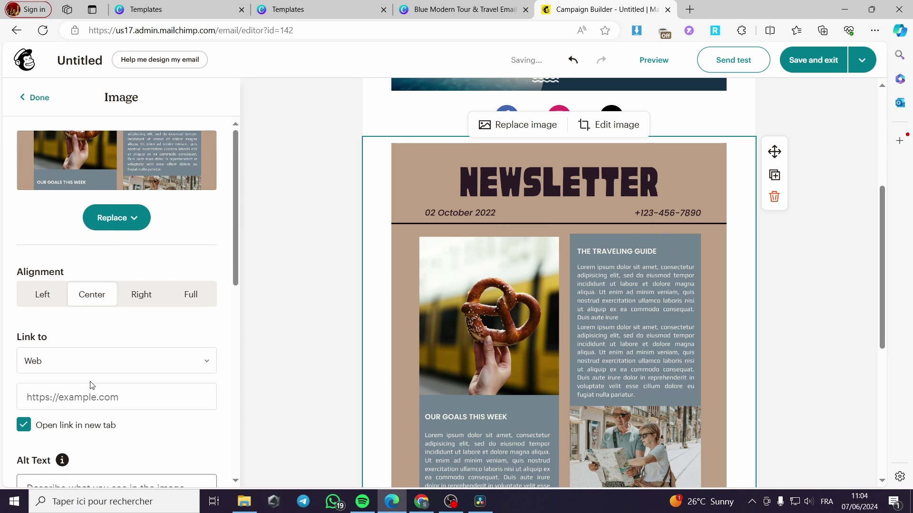
scroll(71, 342, "down", 1)
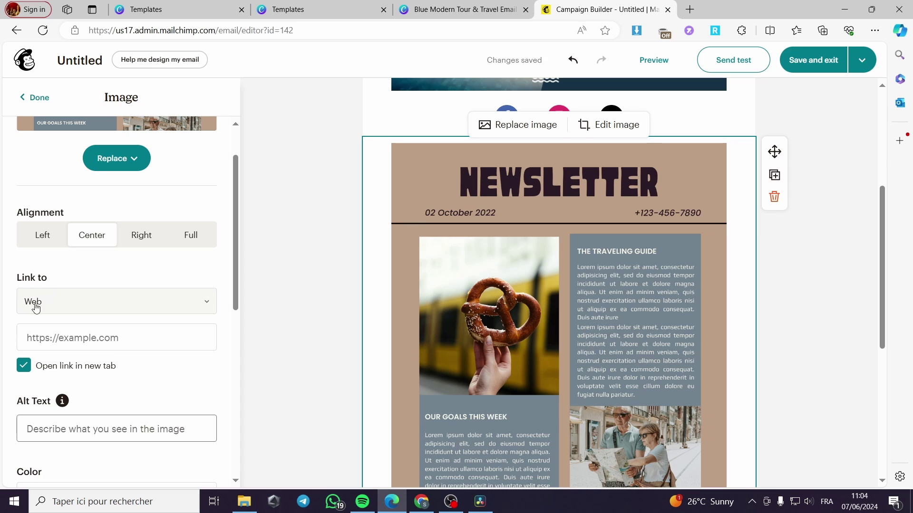
left_click(98, 310)
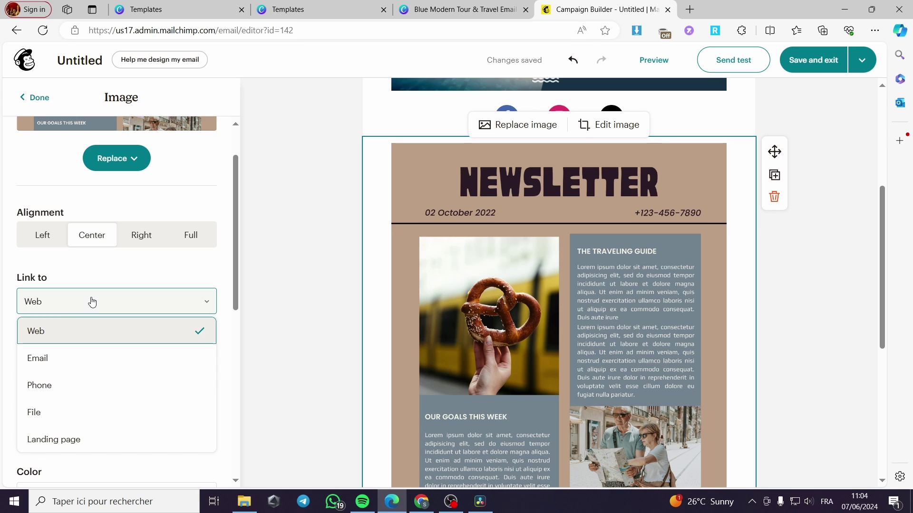
left_click(31, 328)
left_click(70, 341)
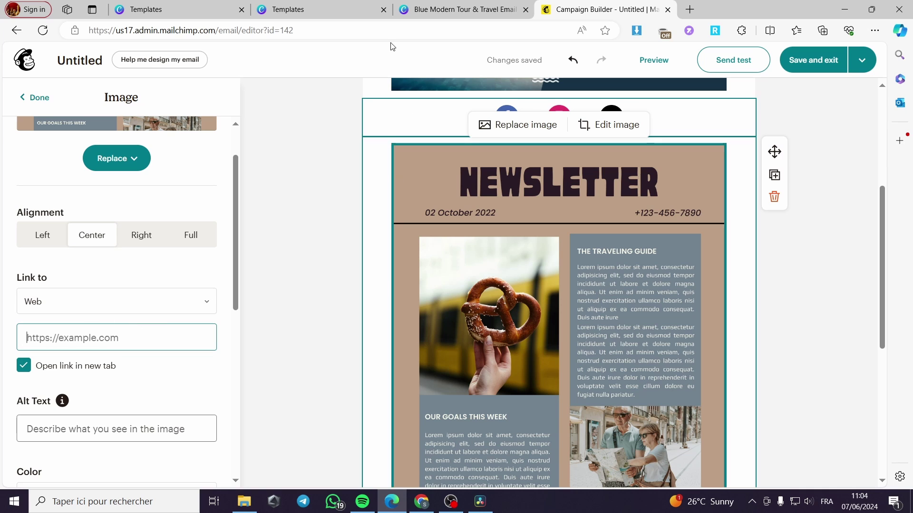
- Copy the Canva newsletter templates search URL and paste it as the image's web link
left_click(344, 8)
left_click(181, 5)
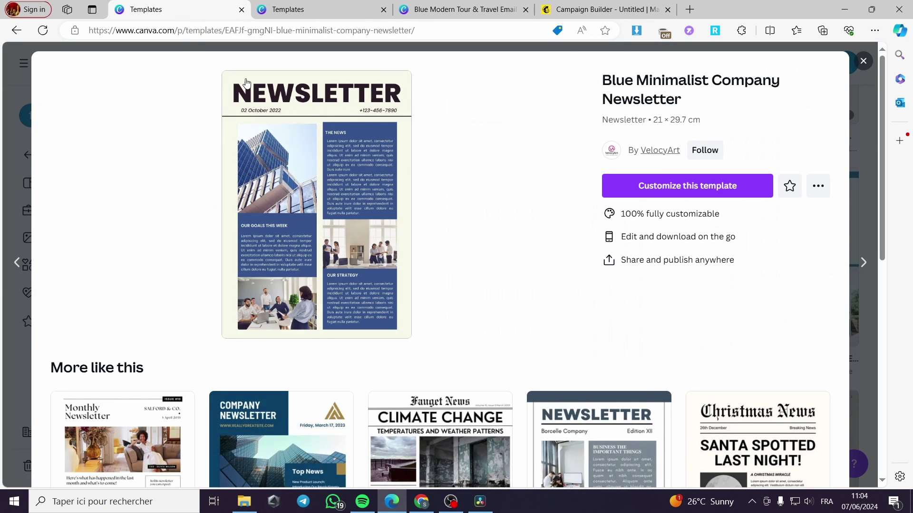
left_click(10, 176)
left_click(357, 30)
key("ctrl+c")
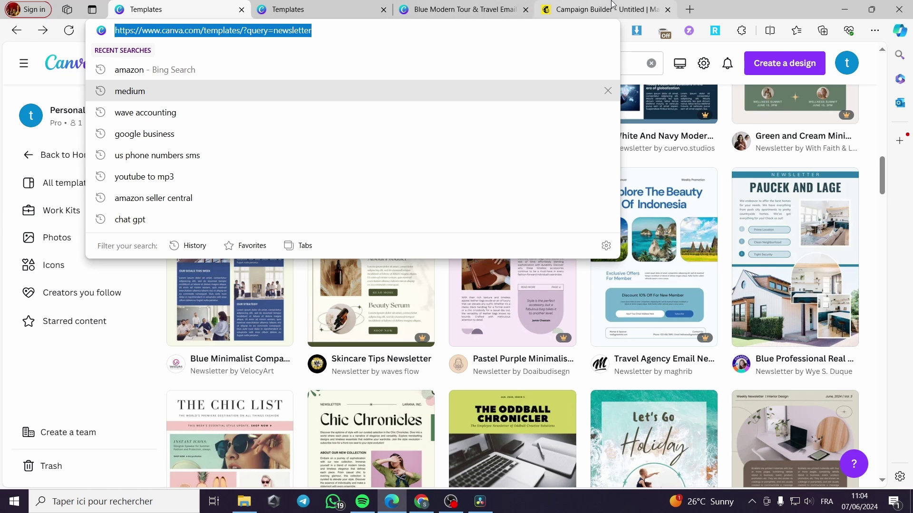
left_click(601, 9)
key("ctrl+v")
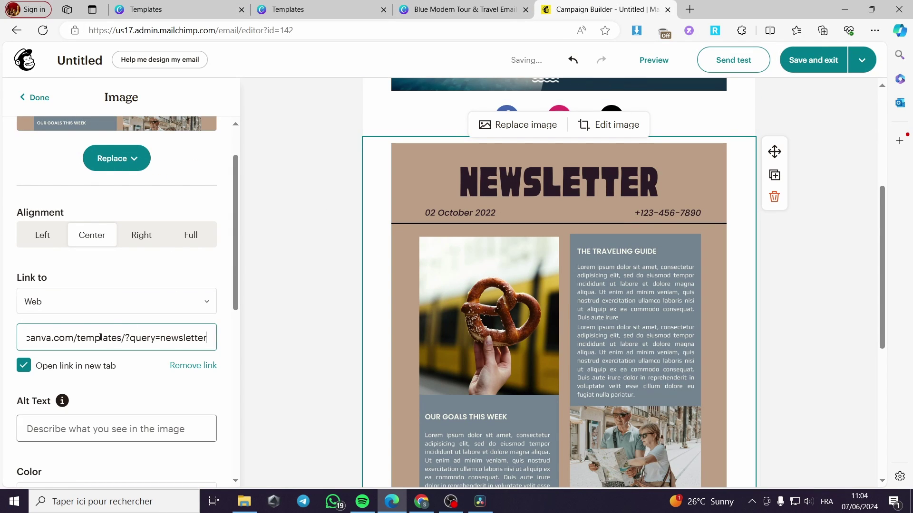
scroll(230, 351, "down", 8)
scroll(230, 352, "up", 9)
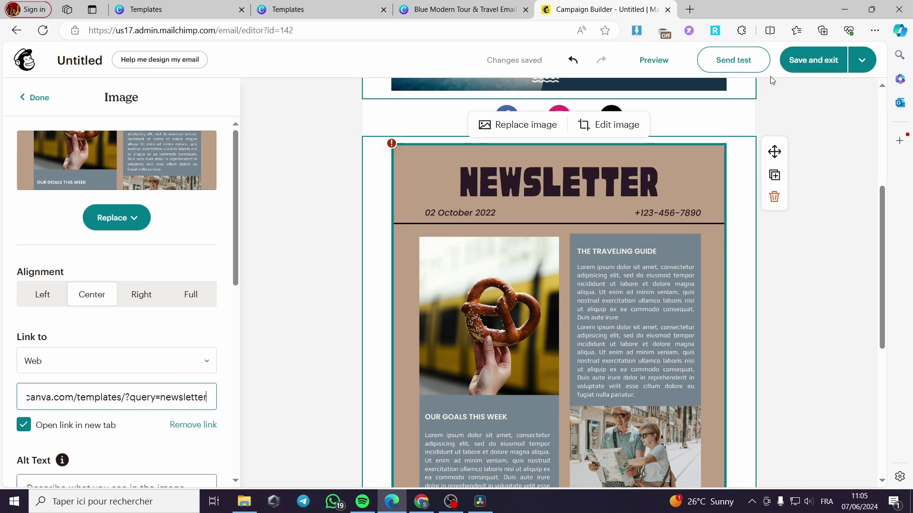
scroll(601, 240, "down", 7)
scroll(544, 276, "up", 12)
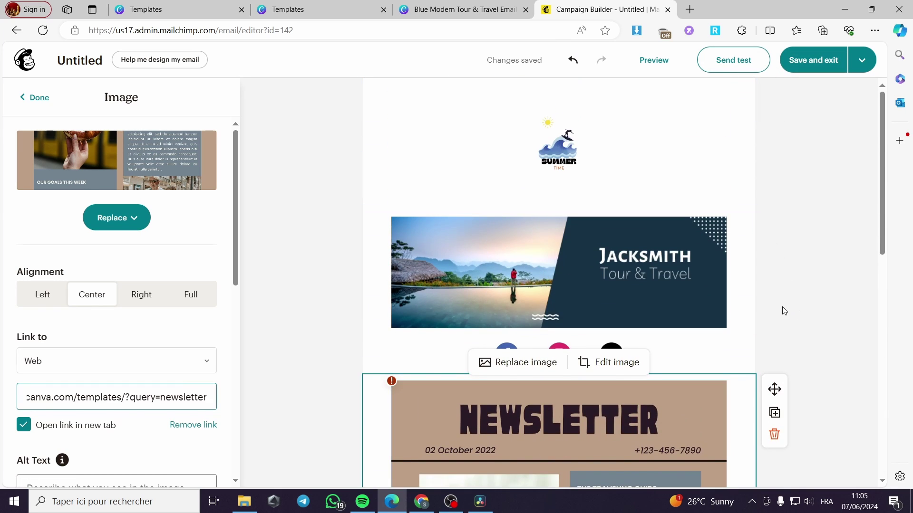
left_click(784, 311)
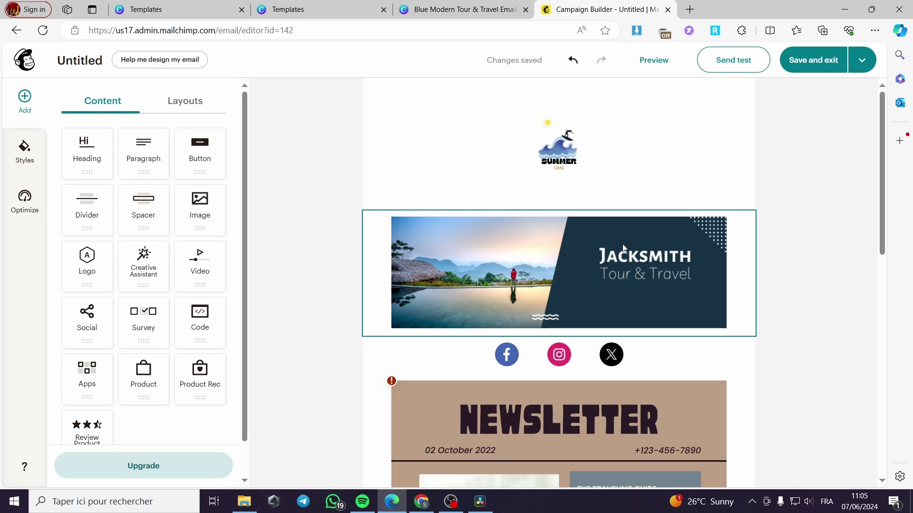
- Review the email-wide styles: background colours, Helvetica 16 paragraph text, and square small buttons
left_click(25, 151)
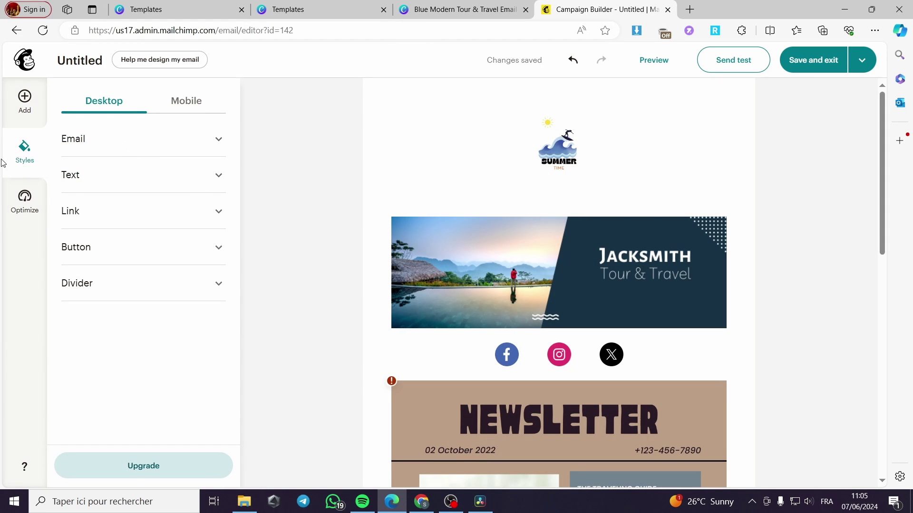
left_click(219, 138)
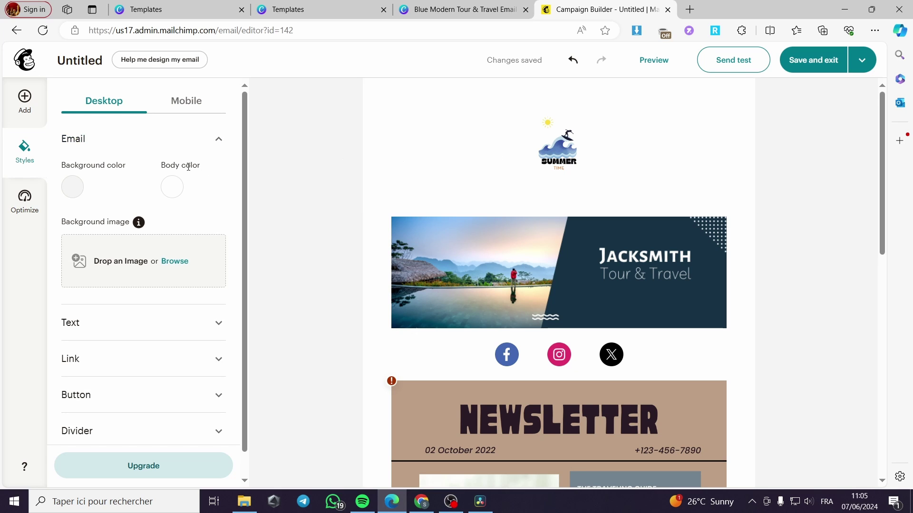
left_click(219, 139)
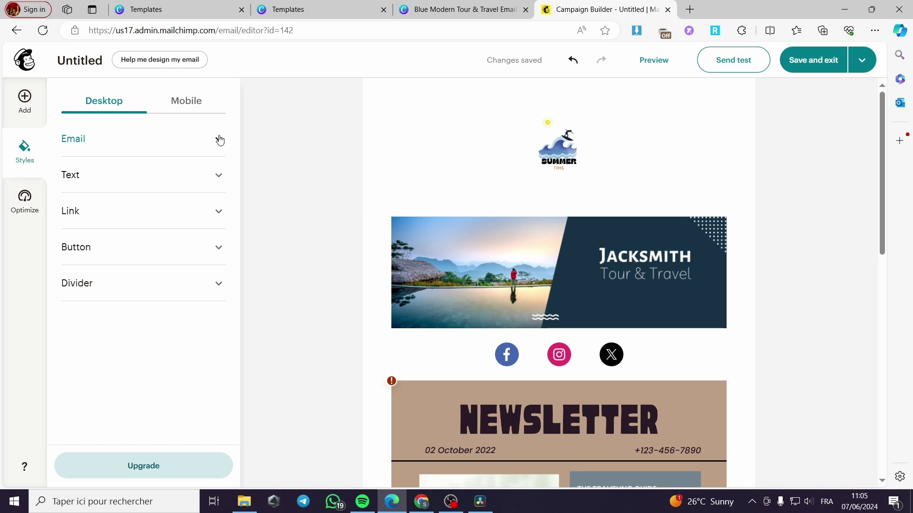
left_click(220, 178)
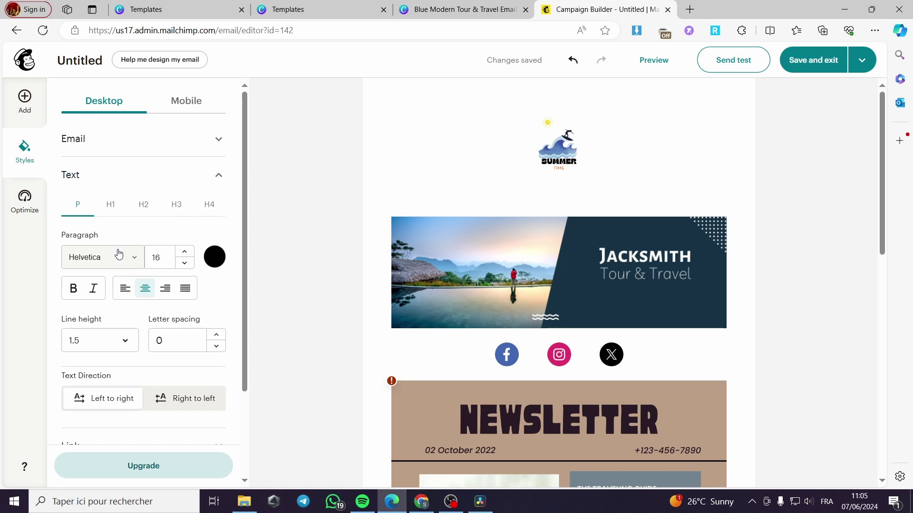
scroll(136, 256, "down", 1)
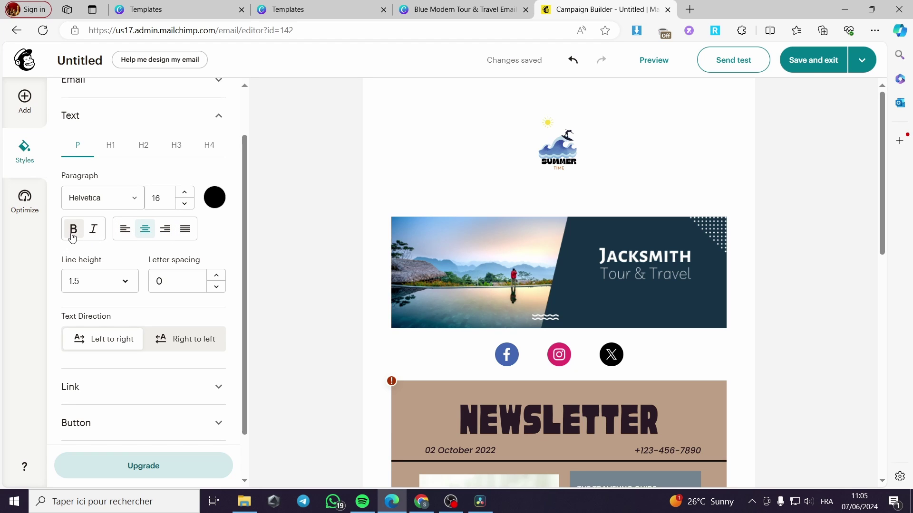
scroll(185, 228, "down", 1)
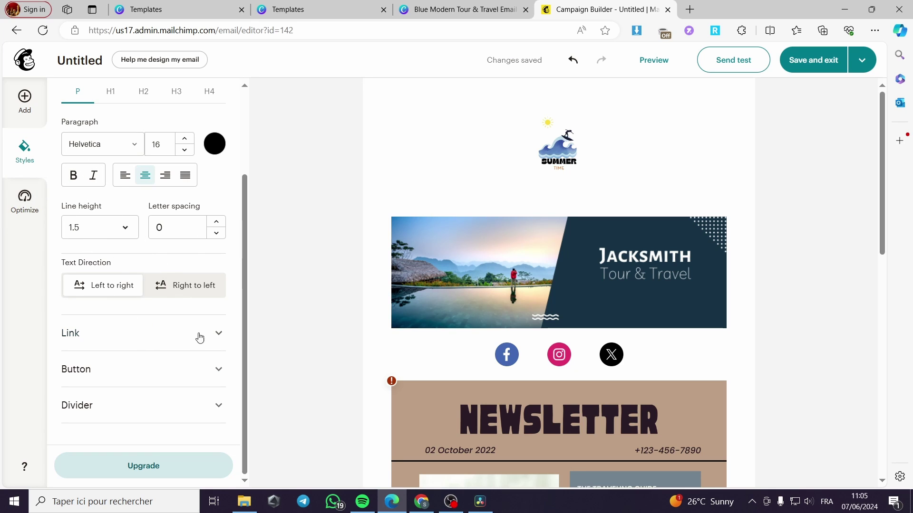
left_click(218, 368)
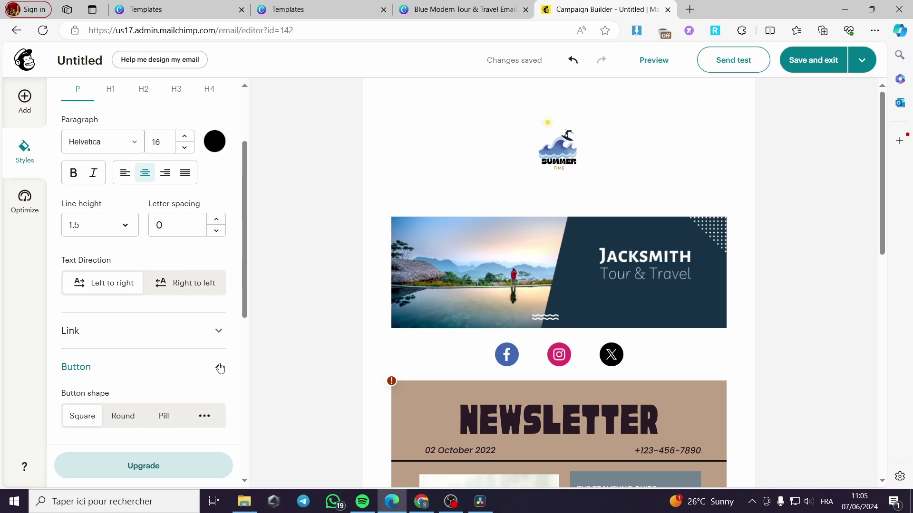
scroll(143, 333, "down", 4)
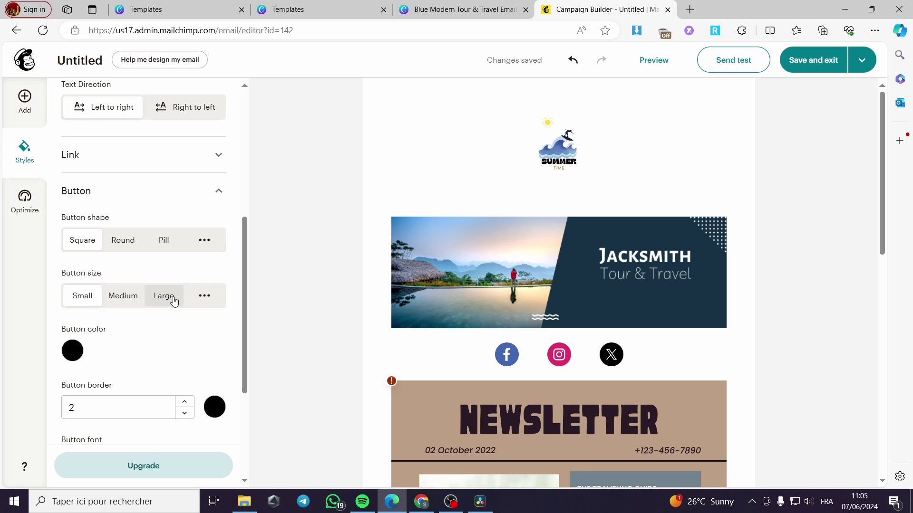
- Check the optimization tips, browse the available section layouts, and open the email preview
left_click(25, 204)
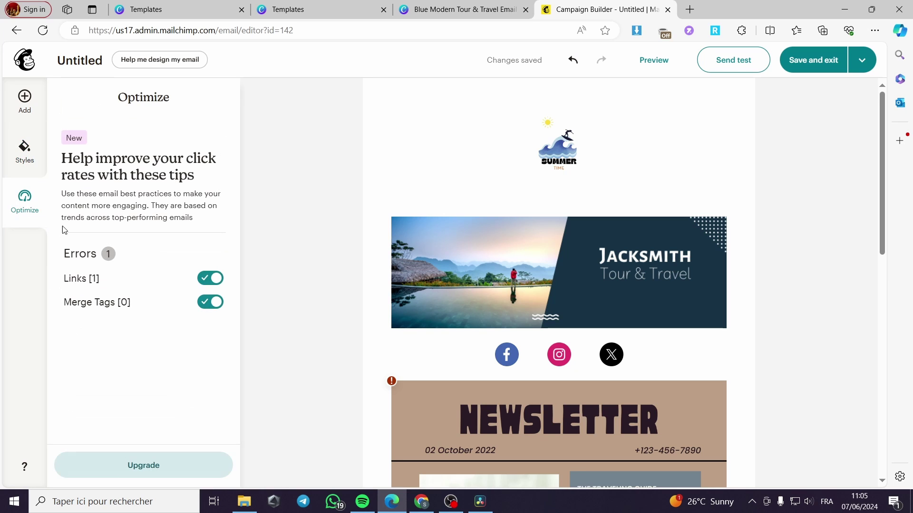
left_click(25, 102)
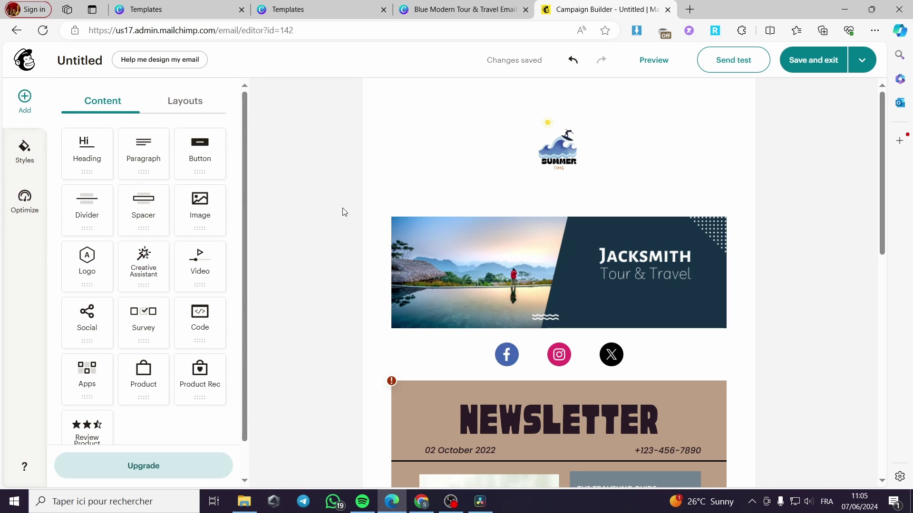
left_click(206, 102)
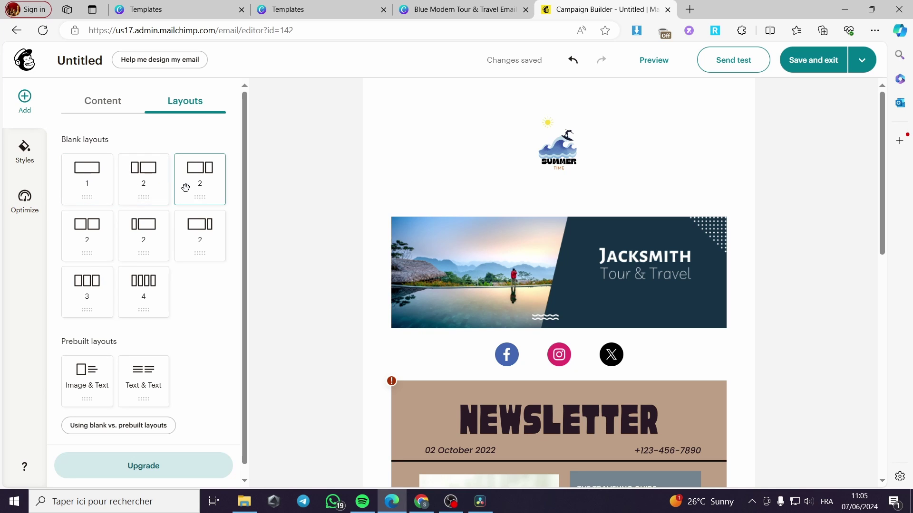
scroll(121, 314, "down", 1)
scroll(121, 315, "up", 1)
left_click(664, 62)
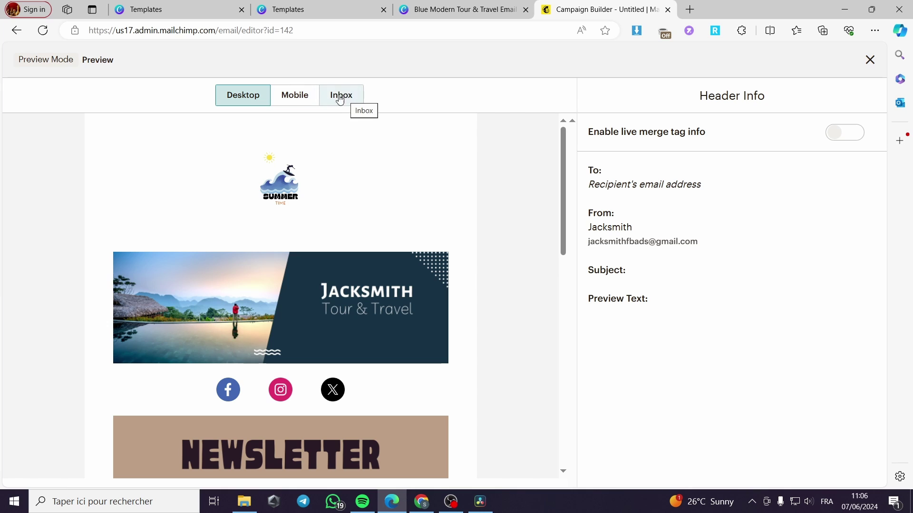
- Scroll through the desktop preview, then view the email as it appears on mobile
scroll(395, 170, "down", 8)
scroll(401, 224, "down", 8)
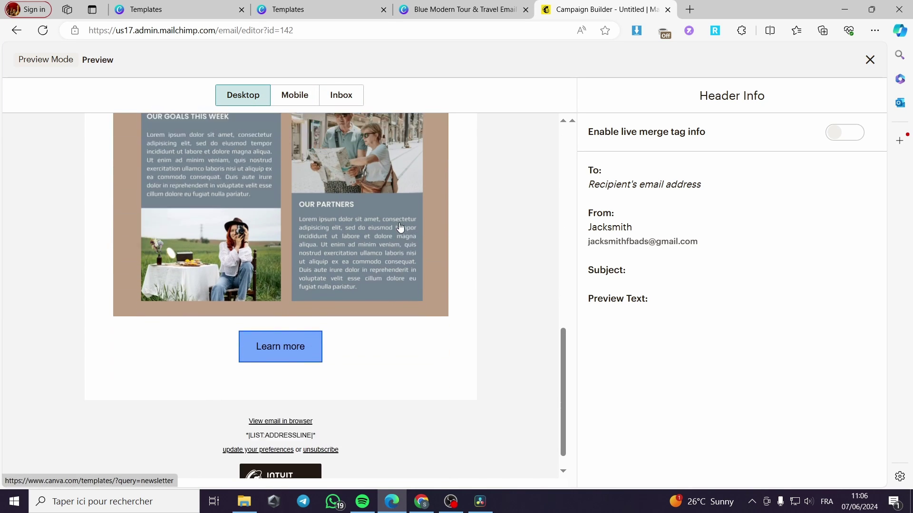
scroll(281, 306, "up", 5)
scroll(280, 294, "up", 10)
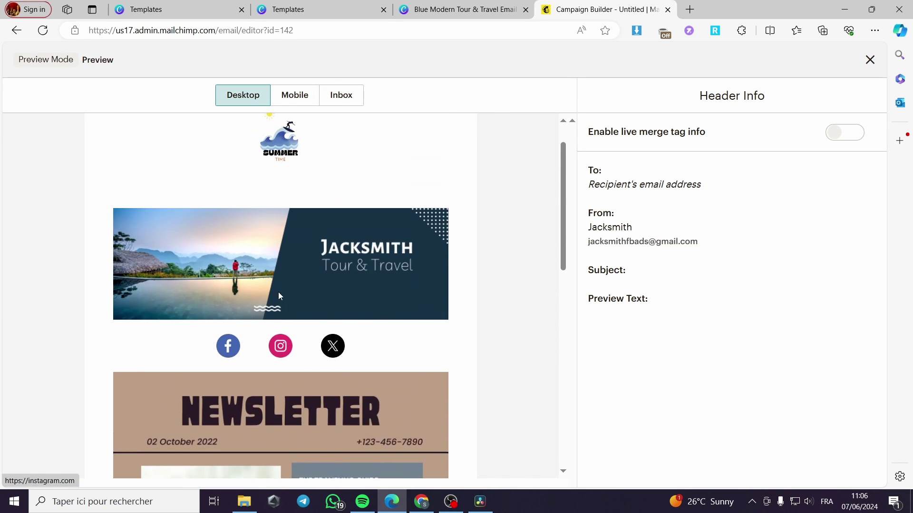
left_click(292, 95)
scroll(304, 214, "down", 10)
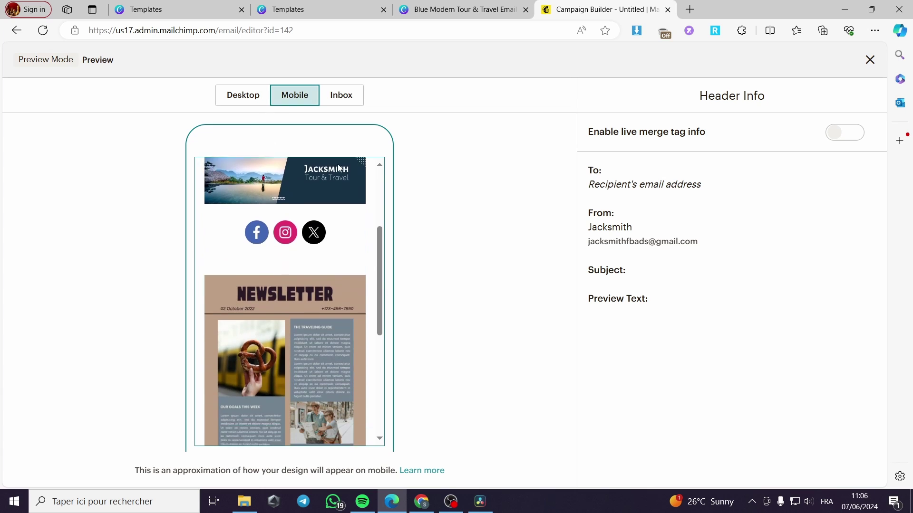
scroll(325, 316, "up", 10)
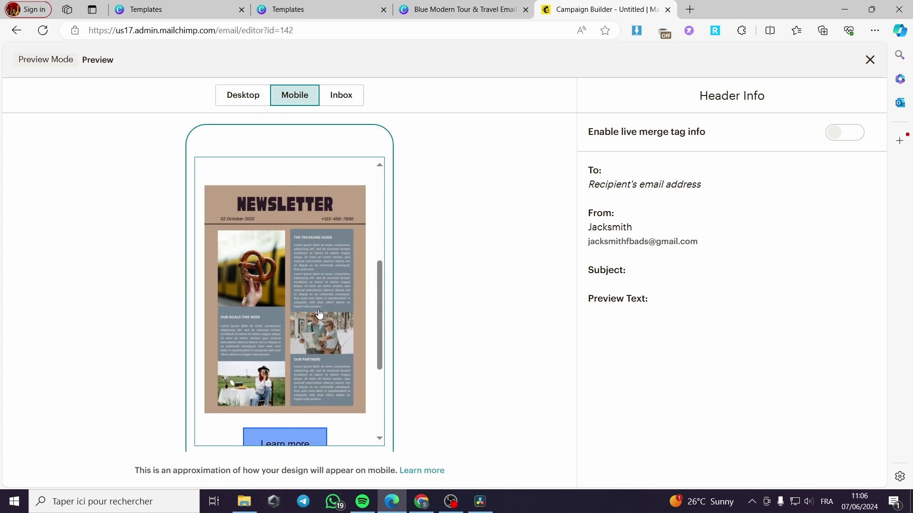
- Check the inbox preview, return to desktop view, and close the preview
left_click(342, 95)
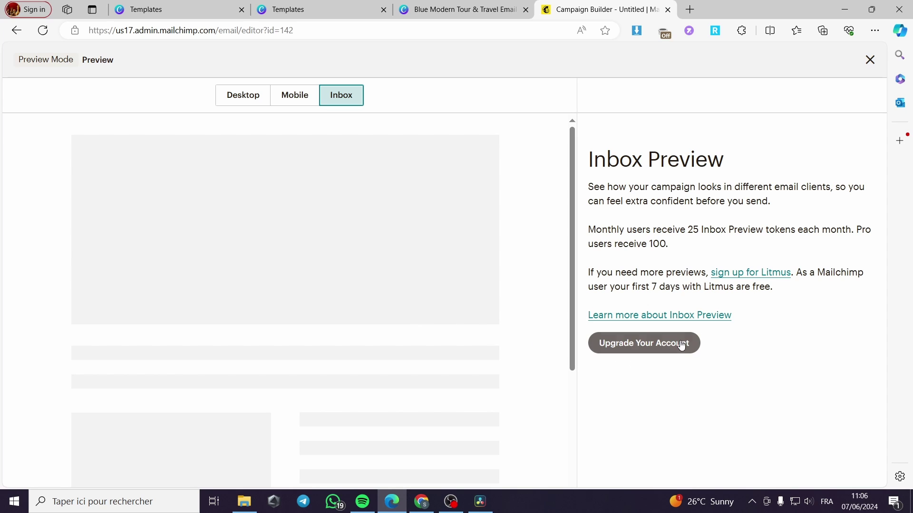
left_click(252, 96)
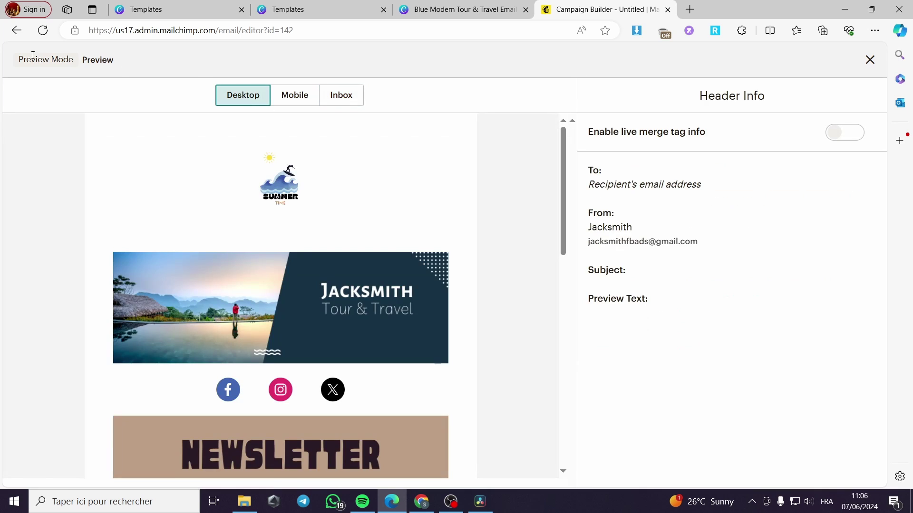
left_click(870, 59)
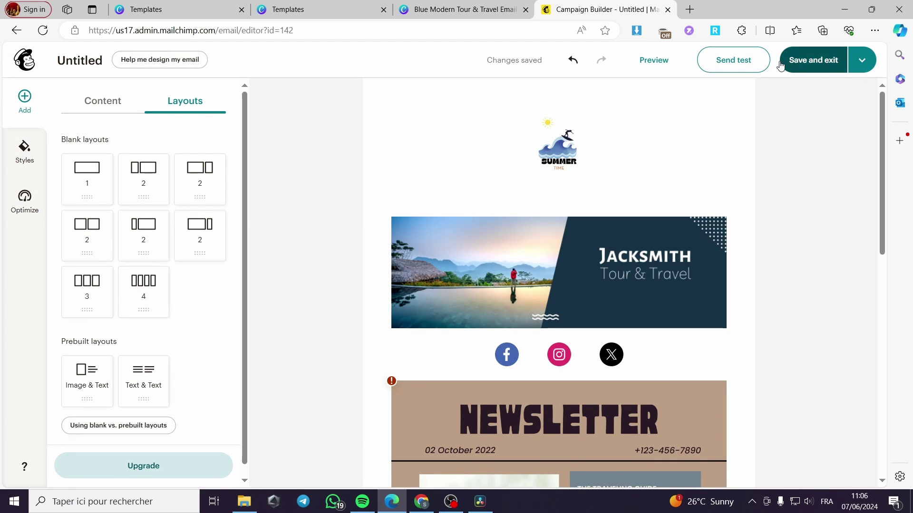
- Send a test email to the sender's saved Gmail address, then save and exit the builder
left_click(758, 60)
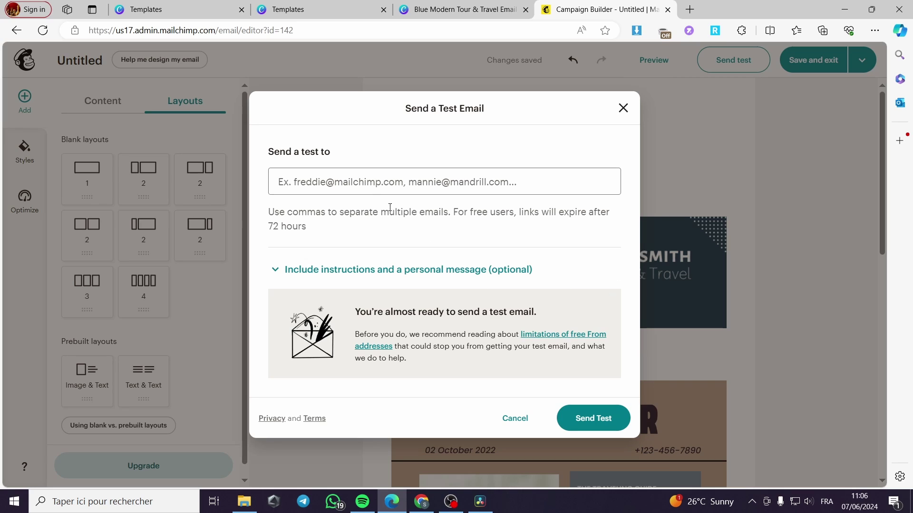
left_click(311, 172)
left_click(315, 227)
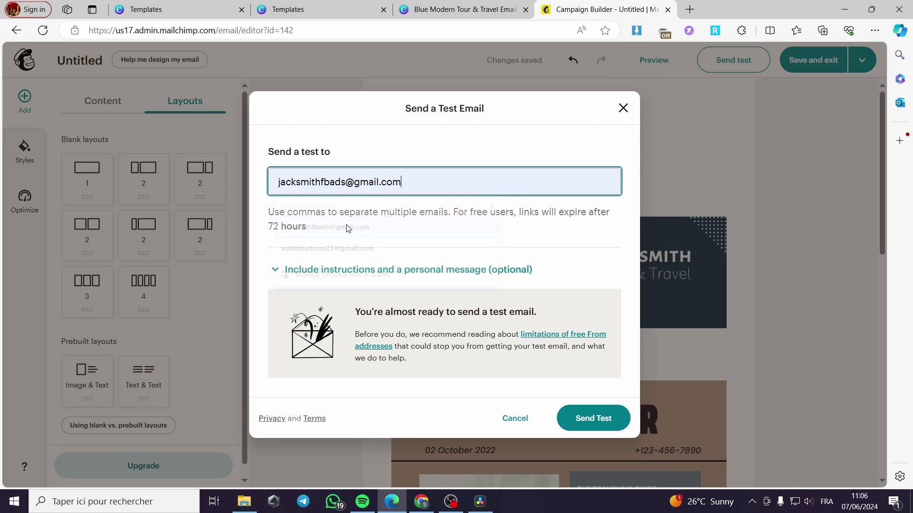
left_click(600, 426)
left_click(600, 427)
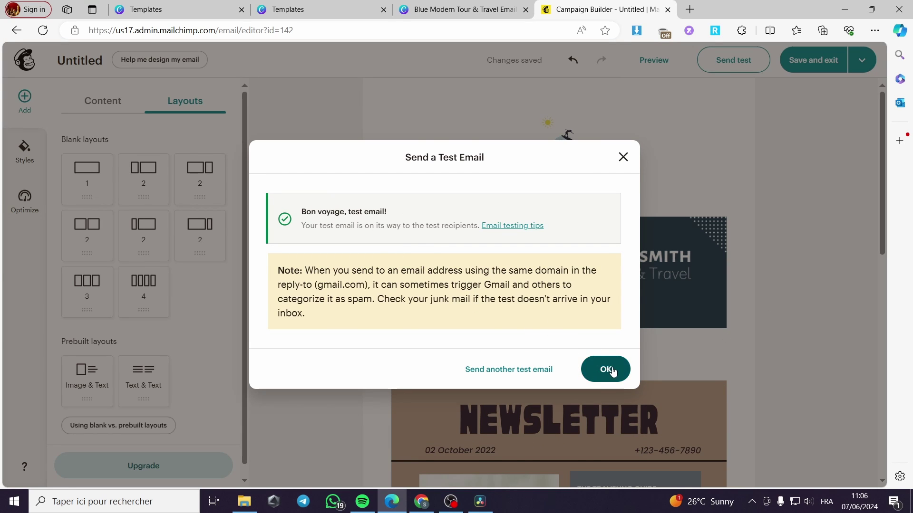
left_click(598, 369)
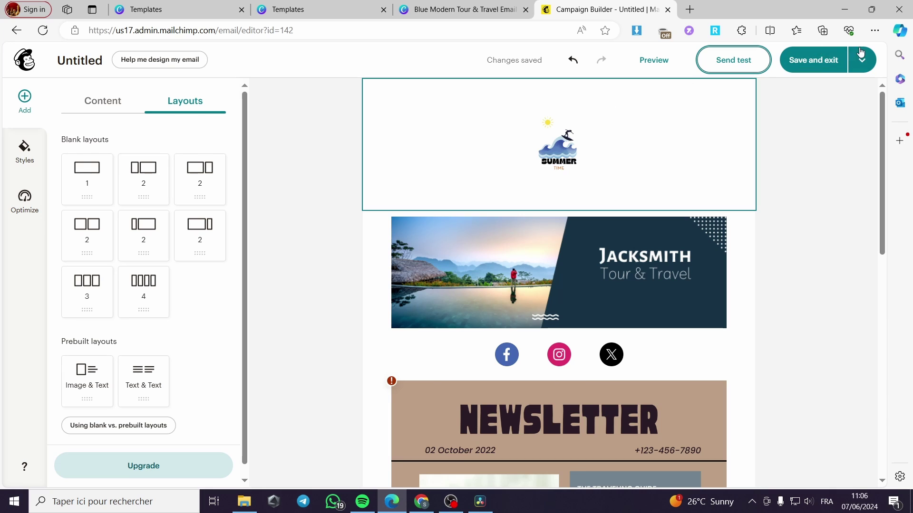
left_click(808, 66)
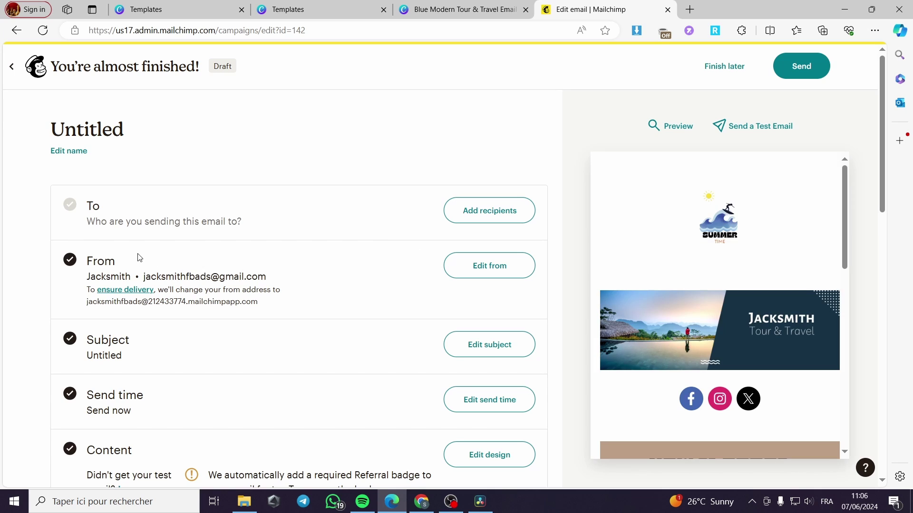
- Go from the campaign's recipients section to the audience's Import Contacts page
left_click(496, 217)
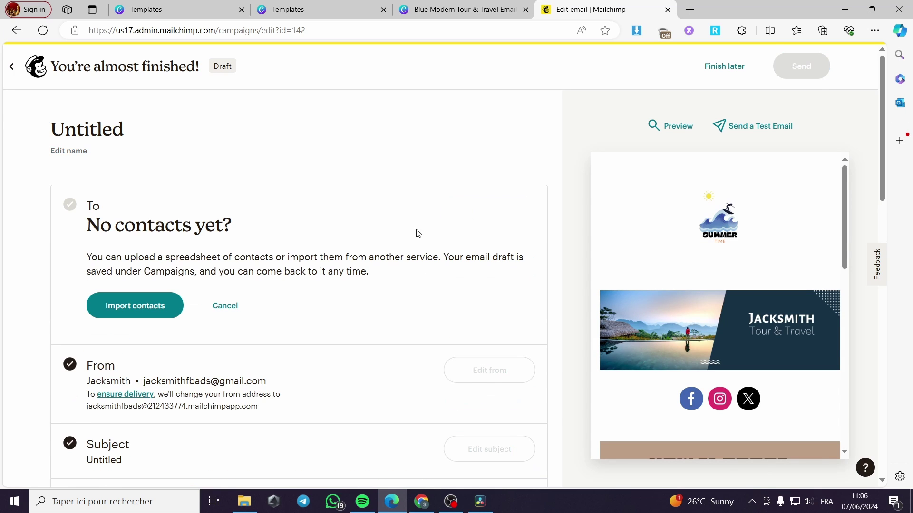
left_click(138, 311)
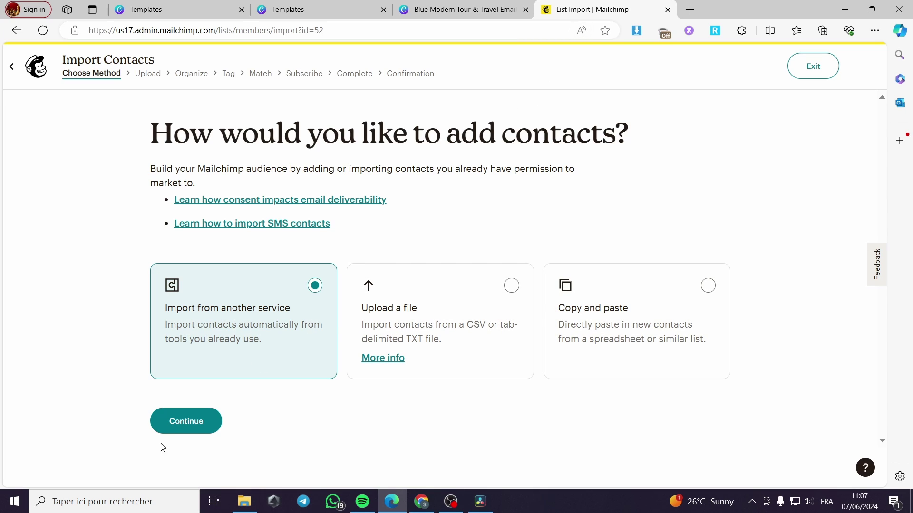
- Leave the contact import and save the campaign's send time as Send now
left_click(14, 74)
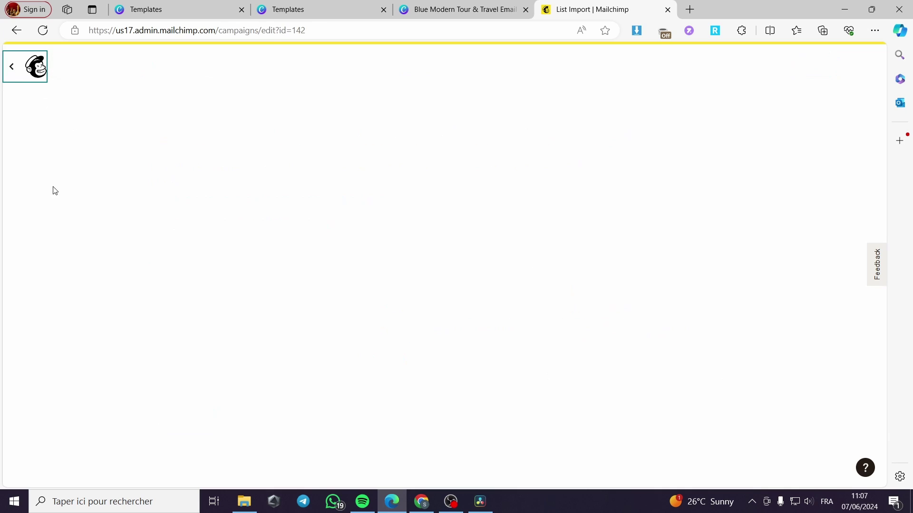
scroll(189, 272, "down", 3)
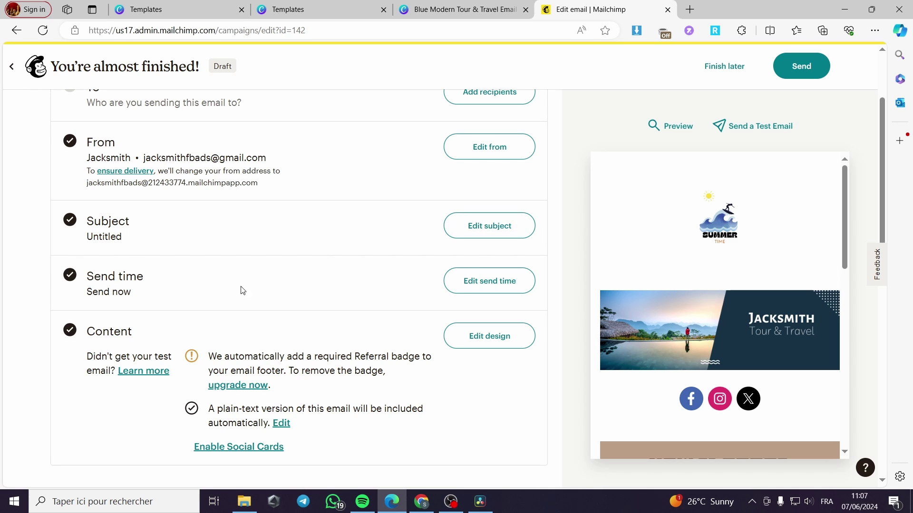
left_click(501, 281)
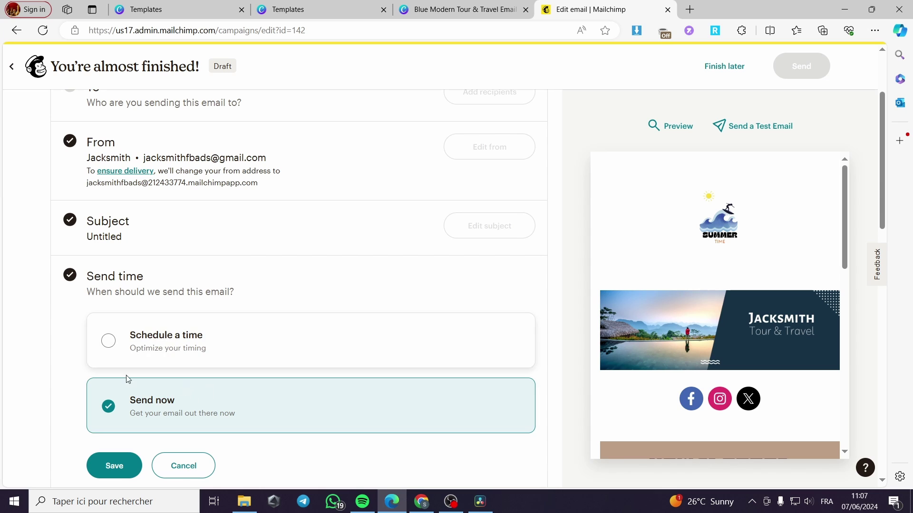
left_click(117, 466)
scroll(217, 349, "down", 1)
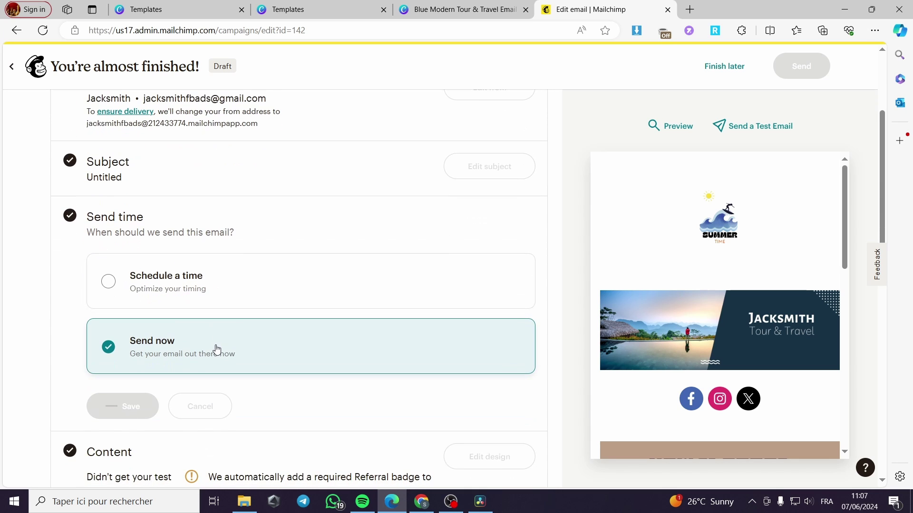
scroll(217, 350, "down", 4)
scroll(153, 320, "up", 4)
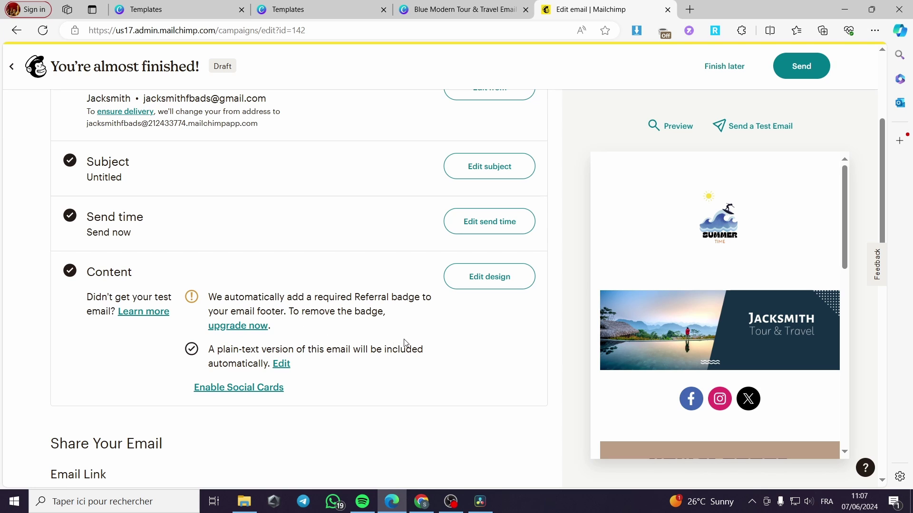
scroll(405, 343, "up", 3)
- Open Gmail in a new Edge tab through a Bing search for 'gamil', closing the search tab
left_click(690, 10)
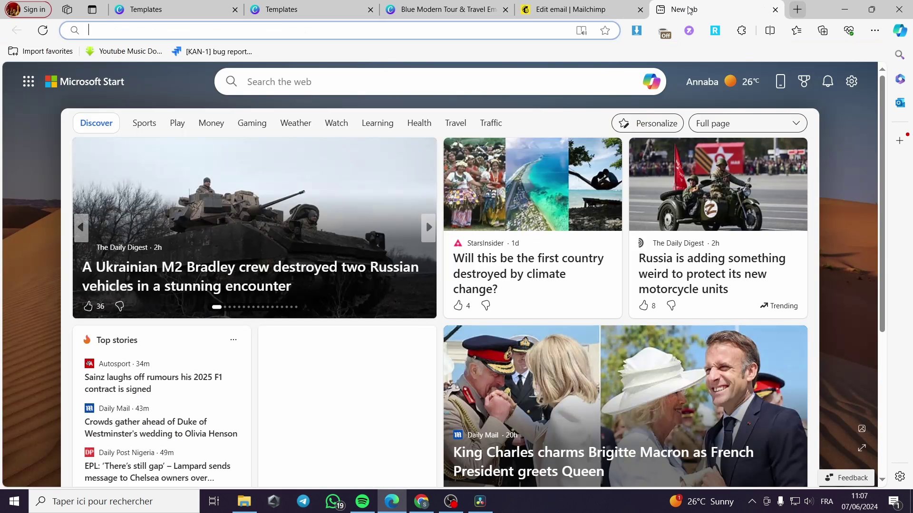
type("gamil")
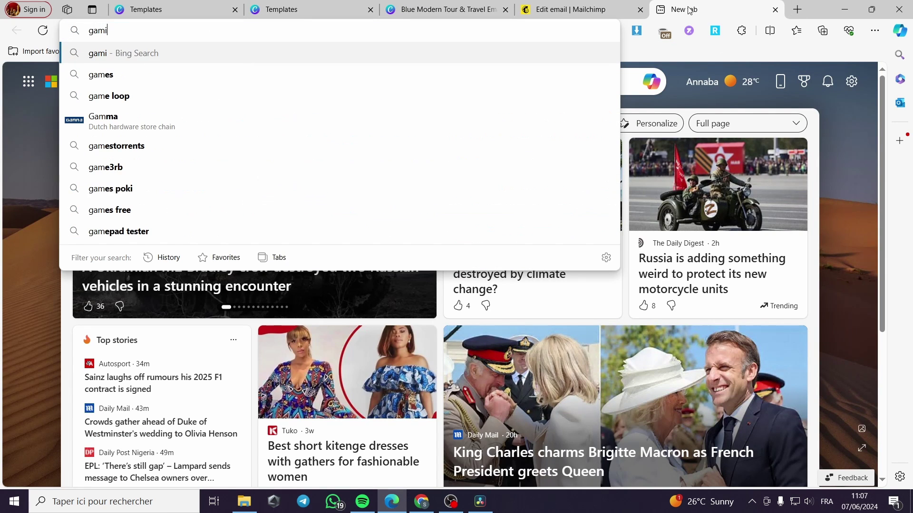
left_click(491, 72)
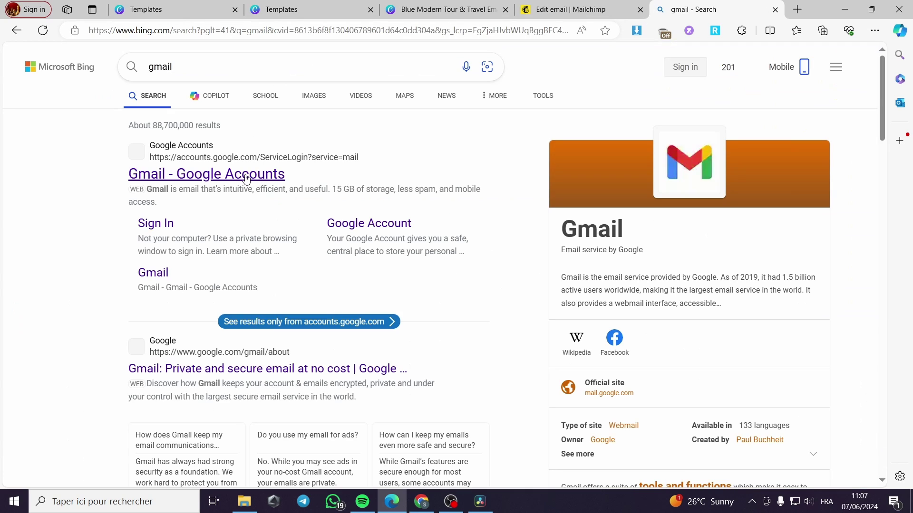
left_click(246, 179)
left_click(651, 10)
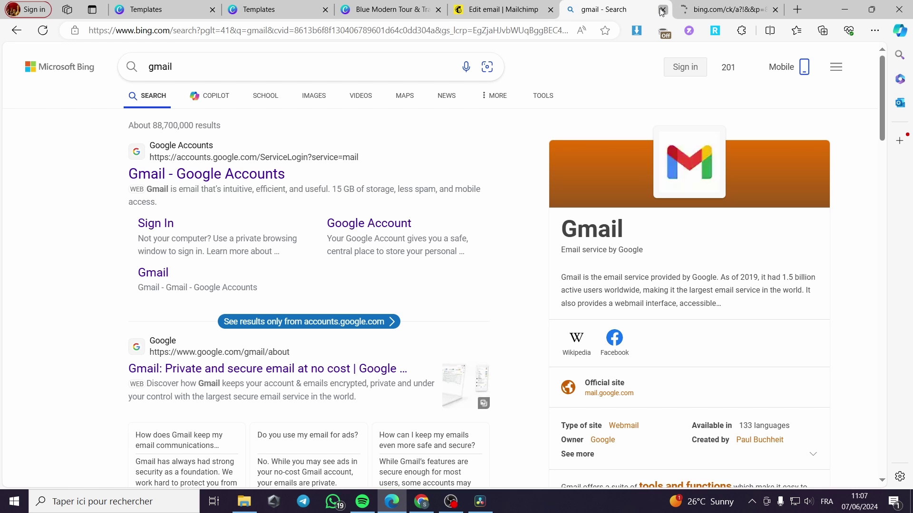
left_click(662, 10)
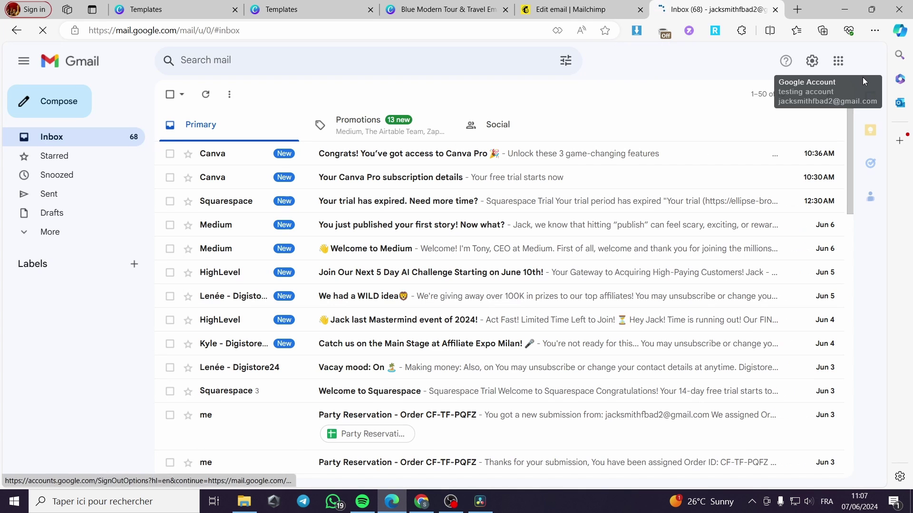
- Switch to the other Gmail account and open the [Test] Untitled email
left_click(867, 61)
left_click(700, 289)
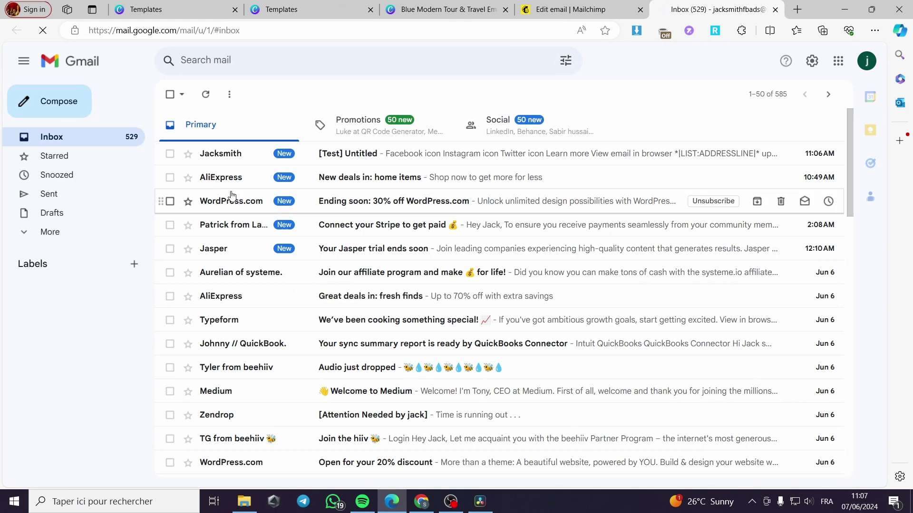
left_click(237, 157)
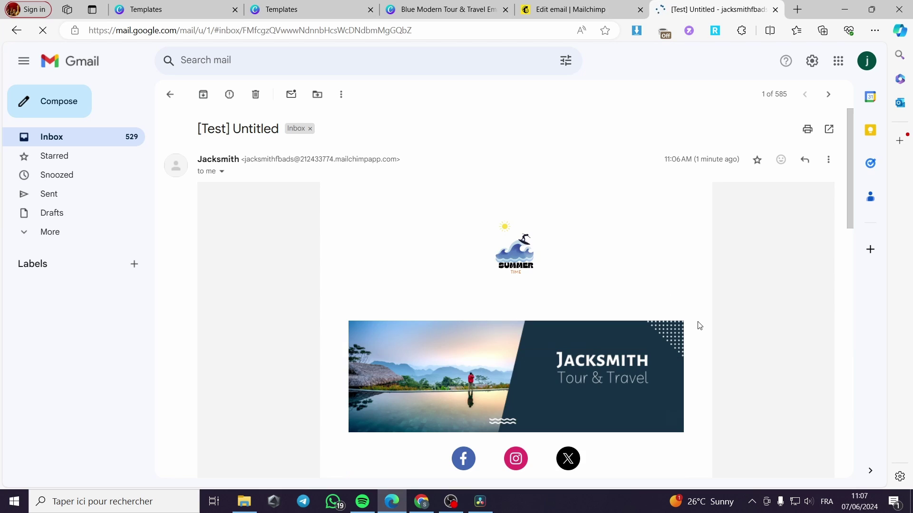
- Scroll through the whole test newsletter and follow the newsletter image's link
scroll(666, 318, "down", 10)
scroll(694, 292, "down", 3)
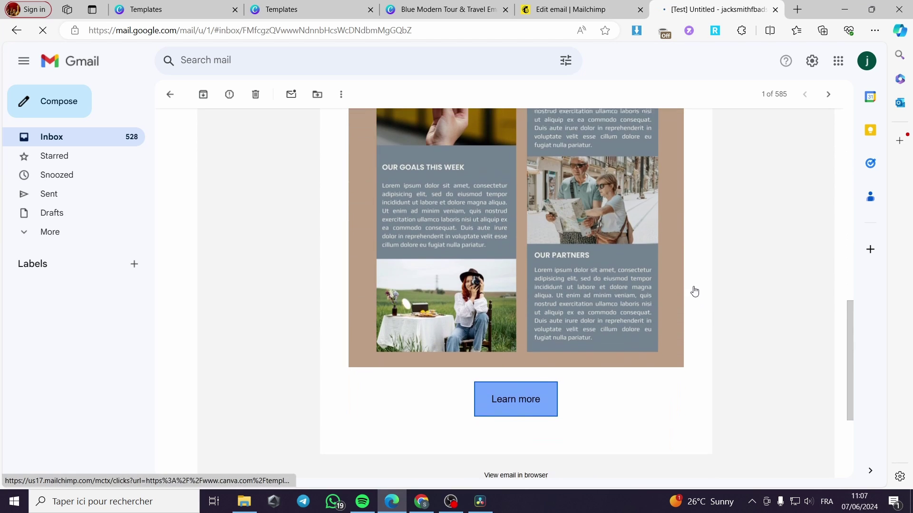
scroll(694, 299, "up", 15)
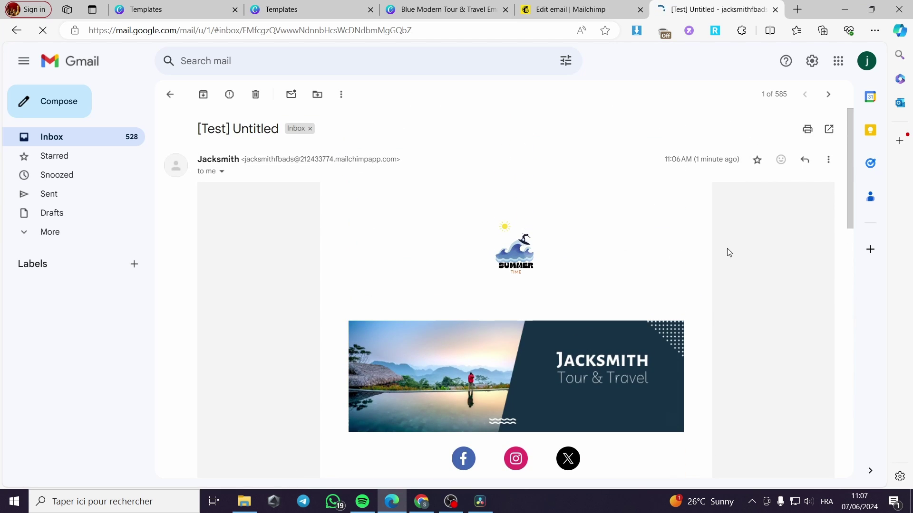
scroll(773, 247, "down", 12)
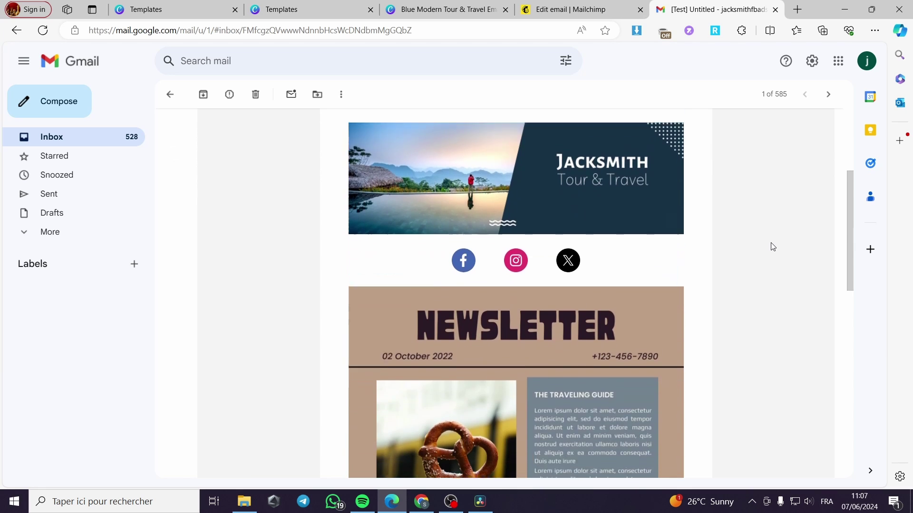
scroll(765, 247, "down", 4)
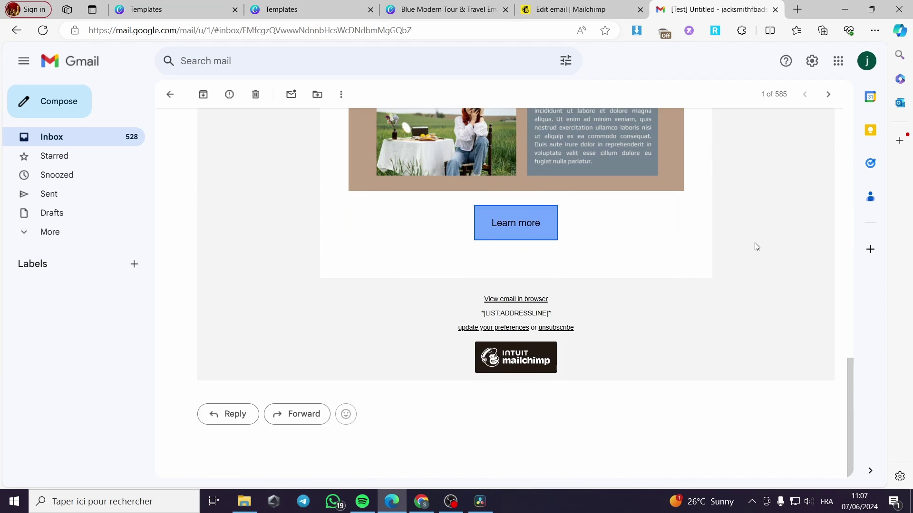
scroll(754, 247, "up", 10)
scroll(736, 266, "up", 5)
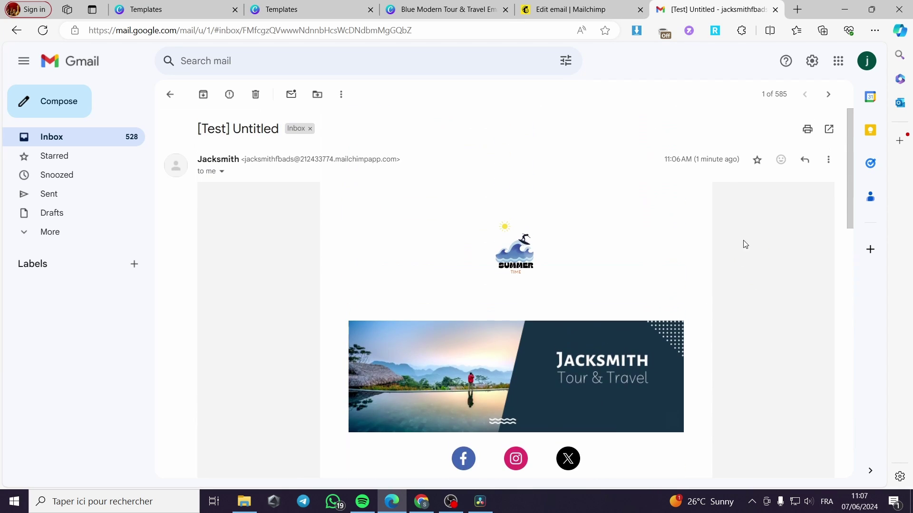
scroll(450, 258, "down", 4)
scroll(449, 258, "down", 12)
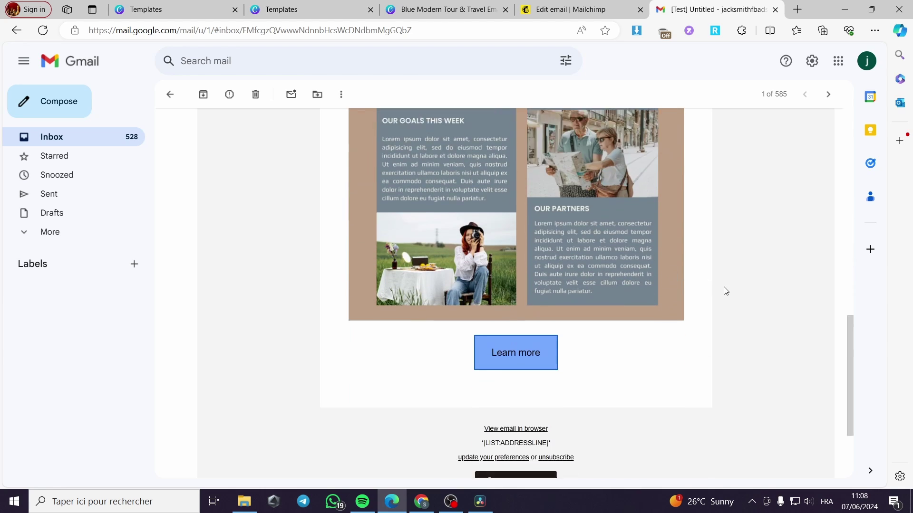
scroll(550, 225, "up", 15)
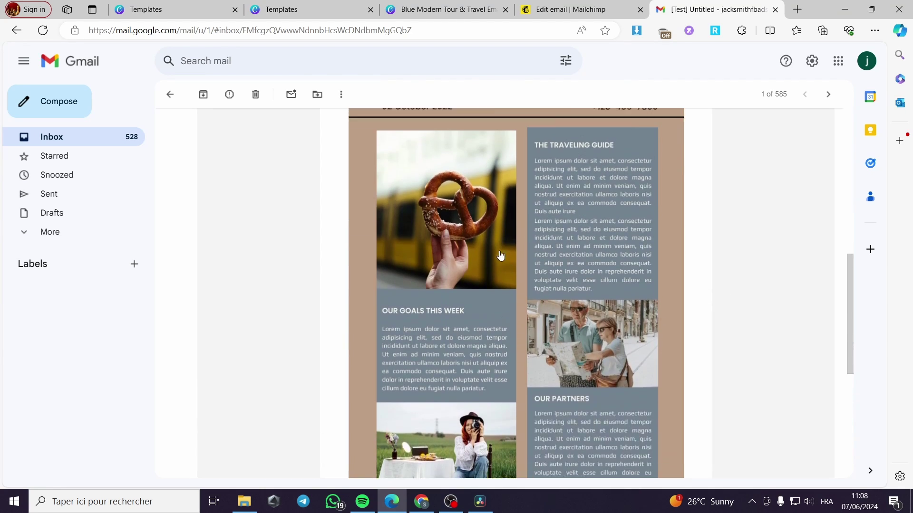
scroll(518, 216, "down", 5)
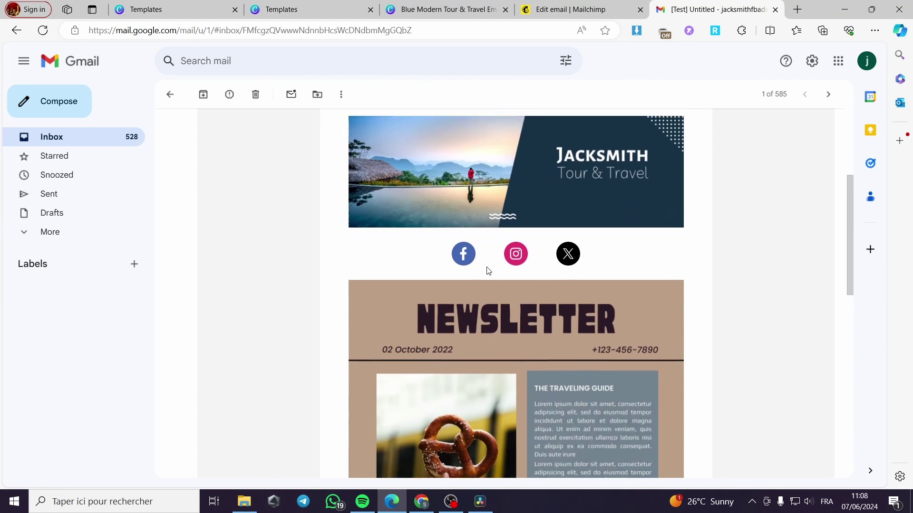
scroll(407, 254, "down", 3)
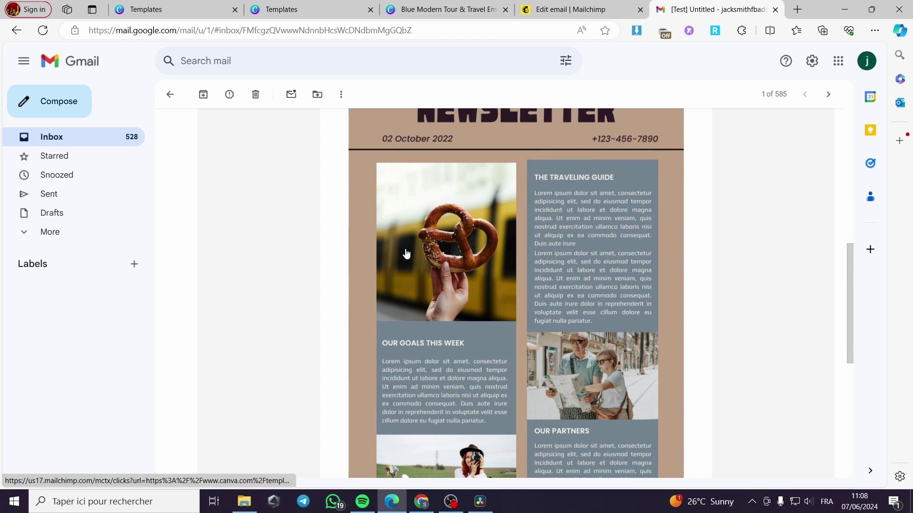
scroll(526, 261, "up", 1)
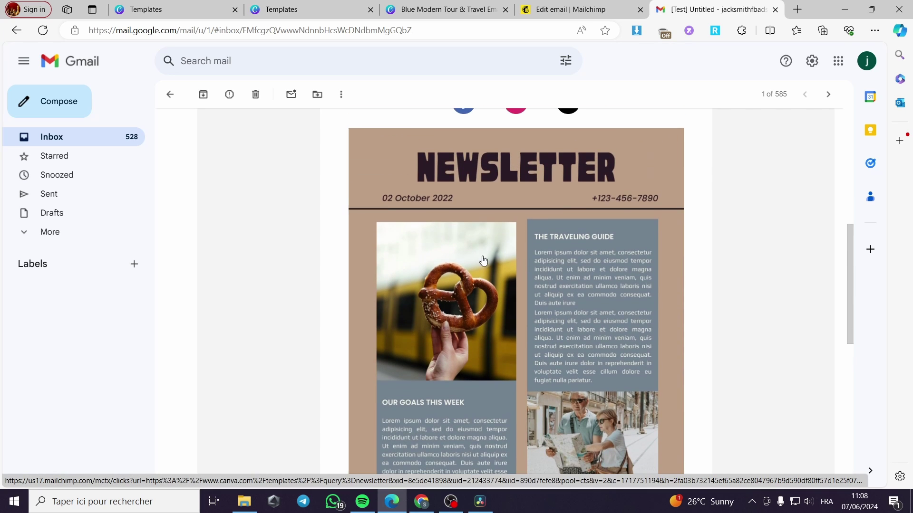
left_click(519, 195)
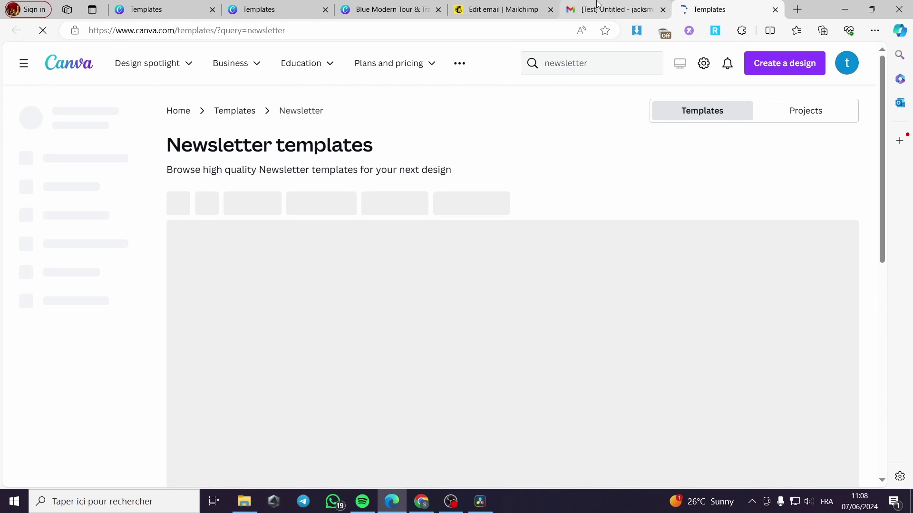
- Confirm the link opened Canva's Newsletter templates page, then close that tab to return to Gmail
left_click(613, 9)
left_click(725, 9)
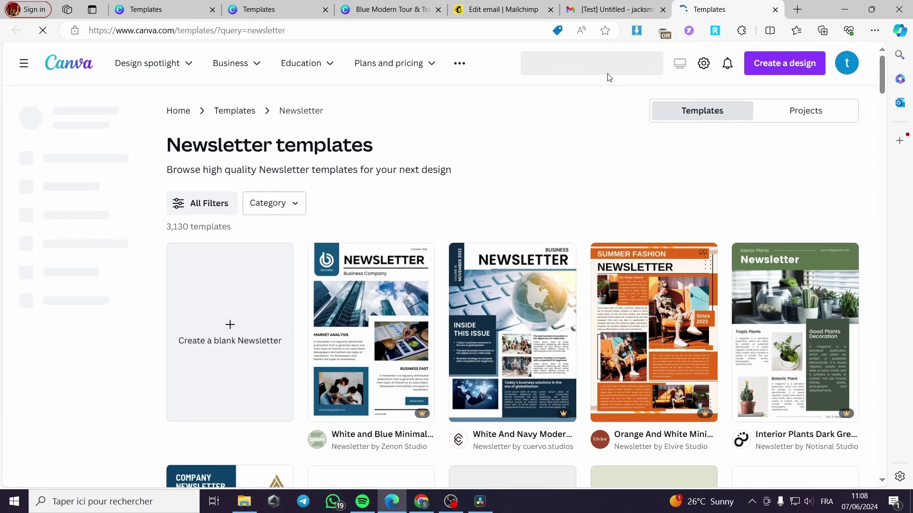
scroll(640, 46, "down", 5)
left_click(776, 10)
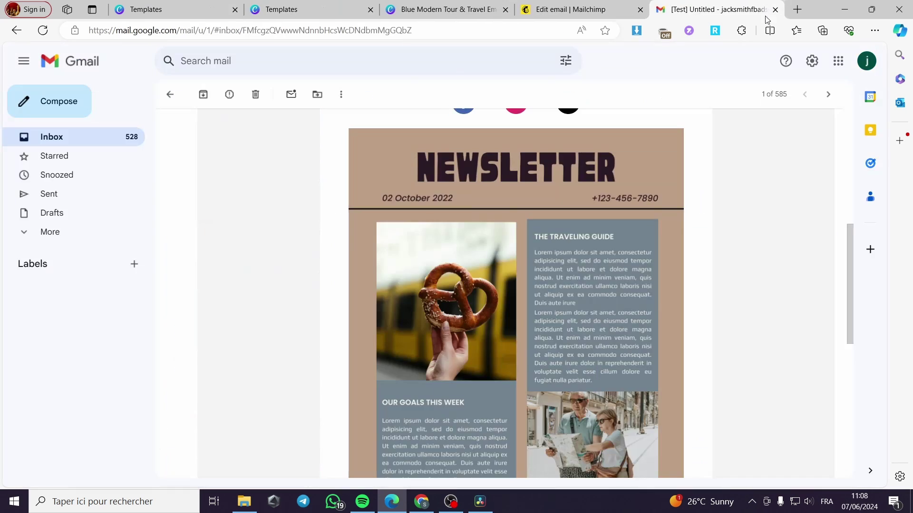
scroll(338, 280, "up", 7)
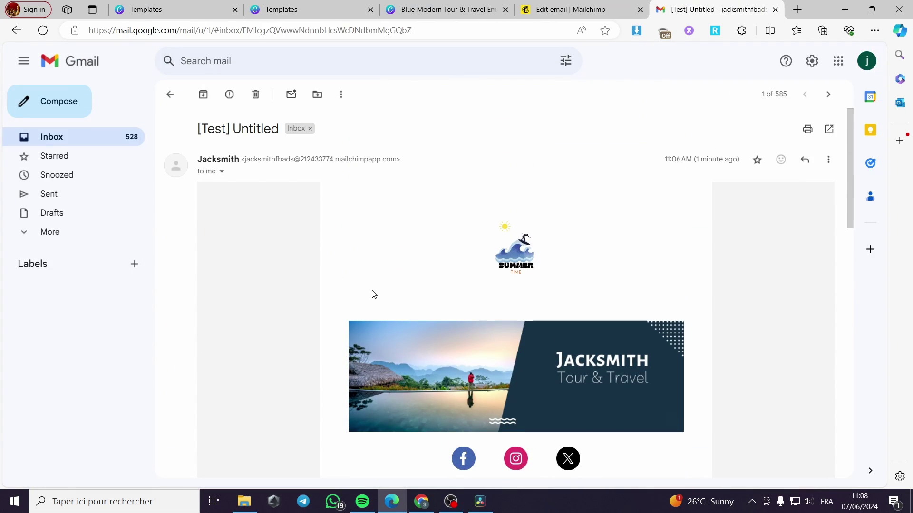